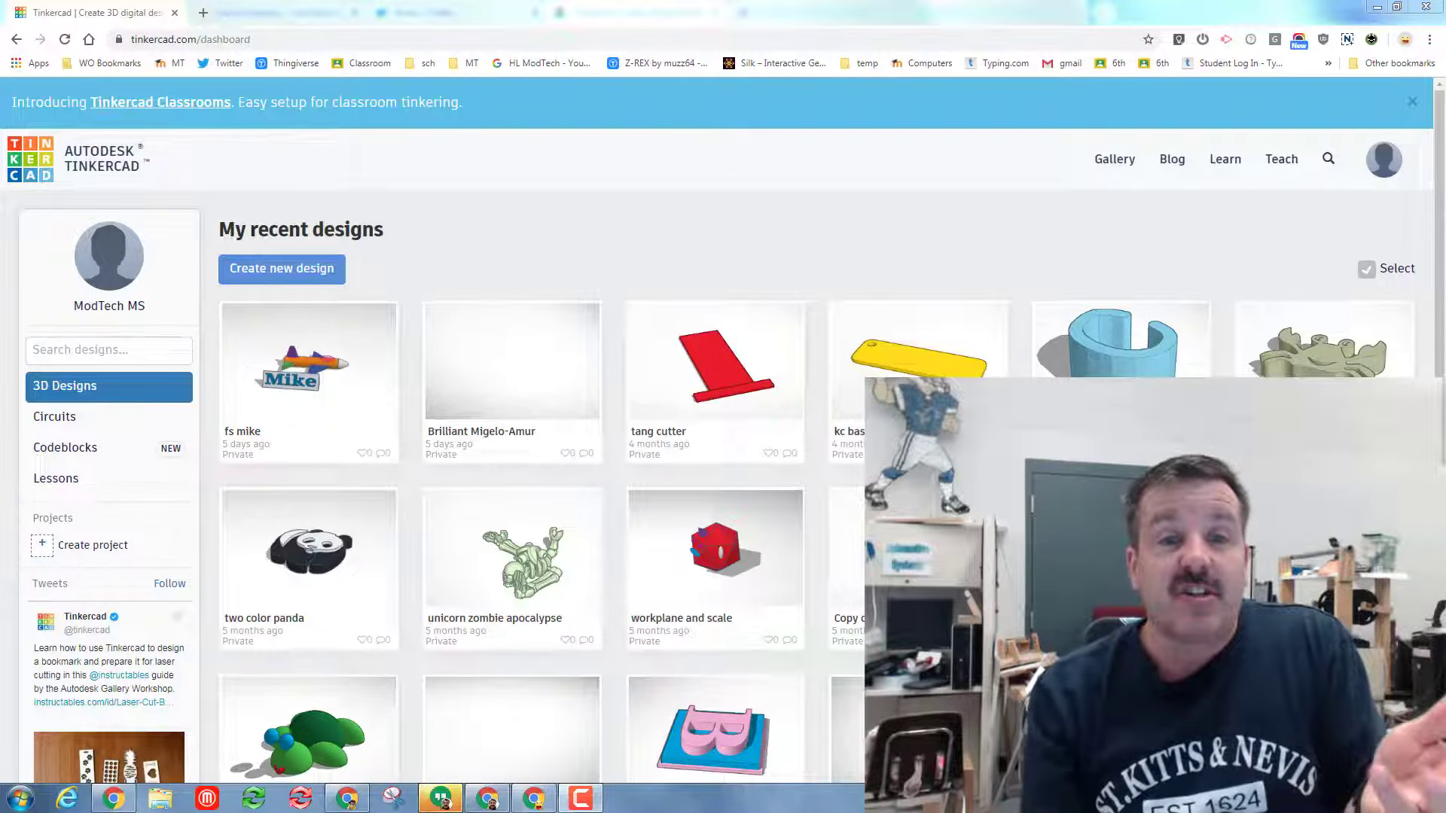
Step: Open the 'fs mike' design from the dashboard with Tinker this
click(322, 372)
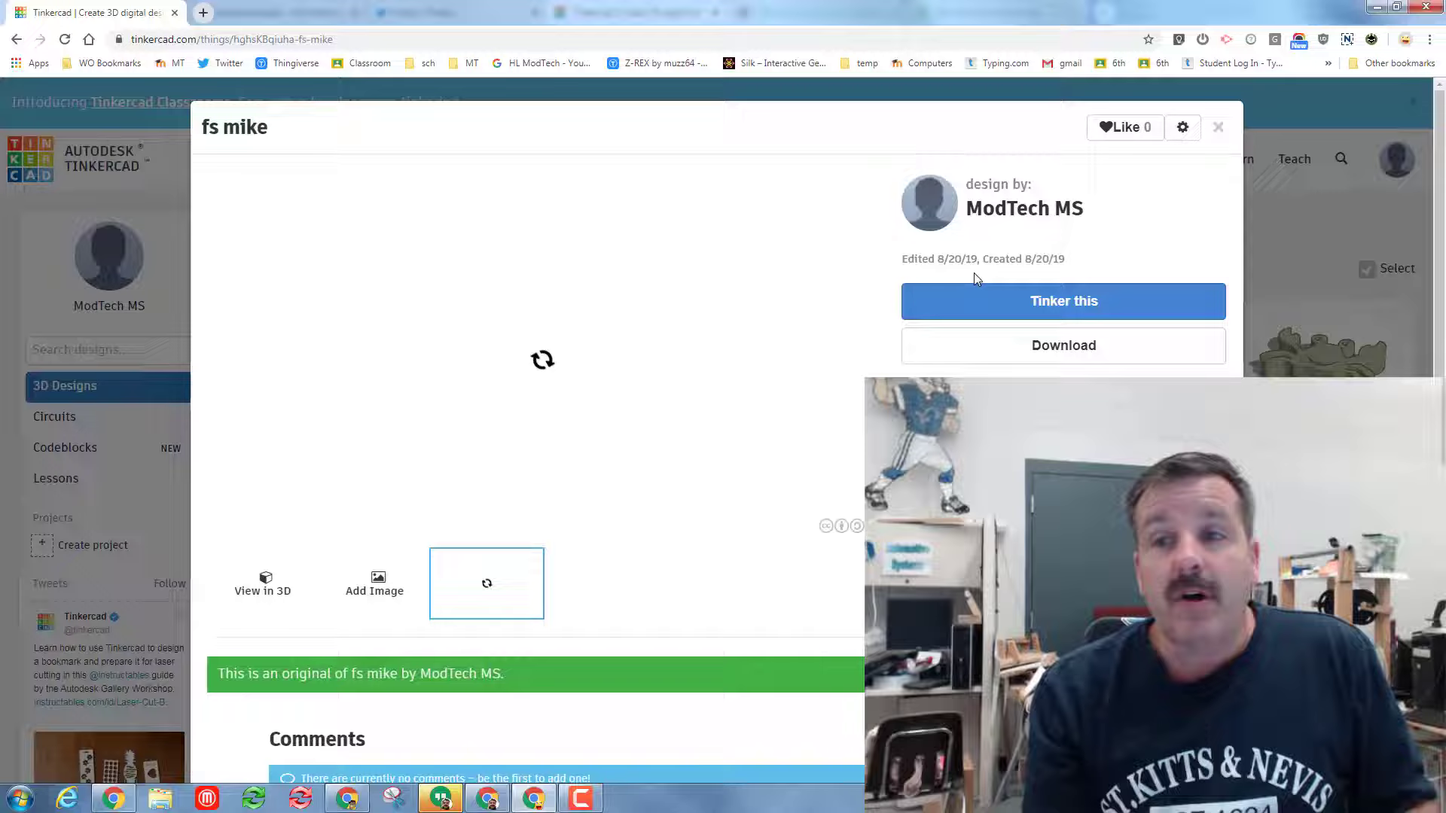
click(1040, 301)
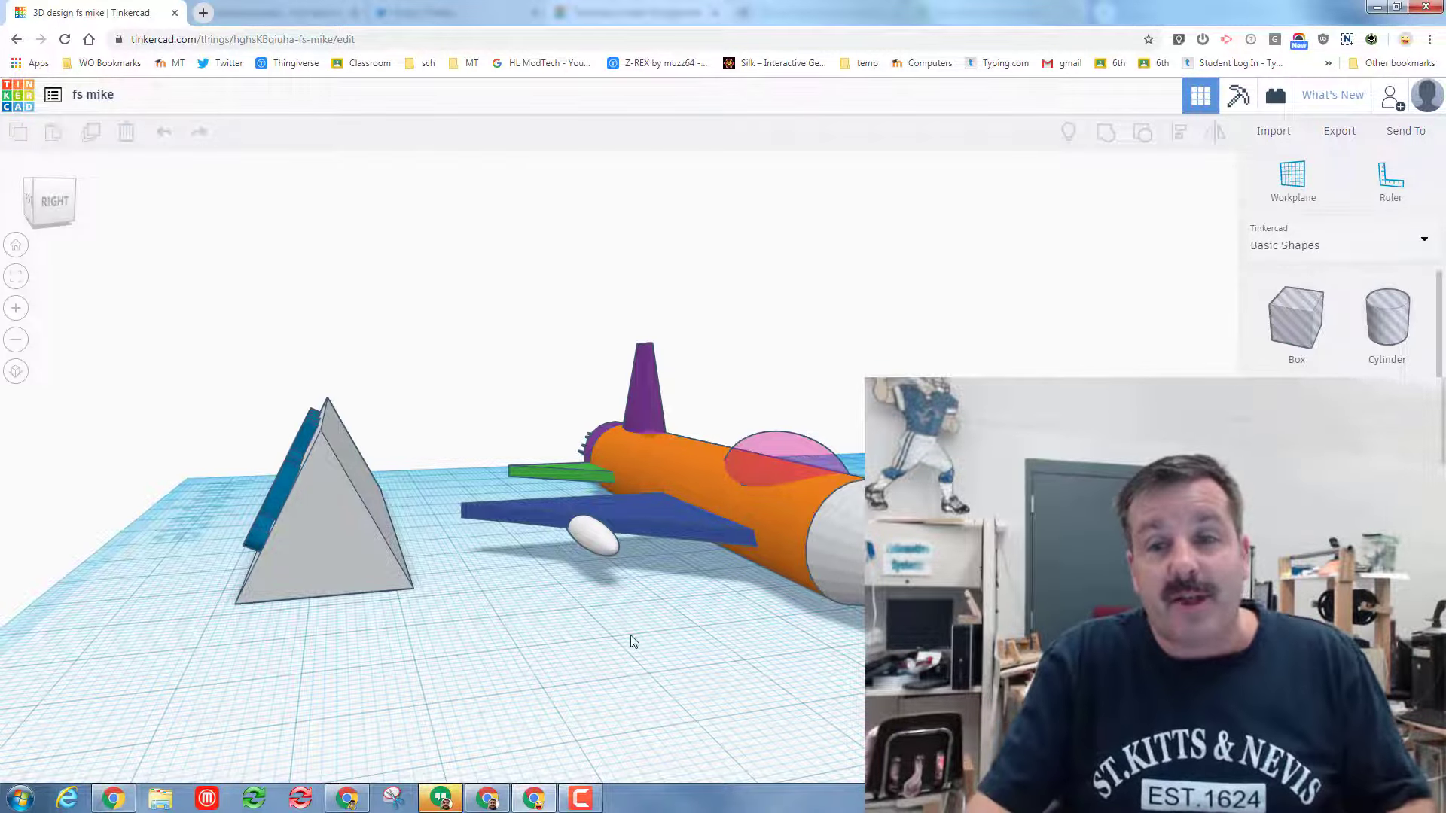
Step: Orbit around the fs mike jet to inspect its front, back and sides
right_drag(633, 641, 709, 640)
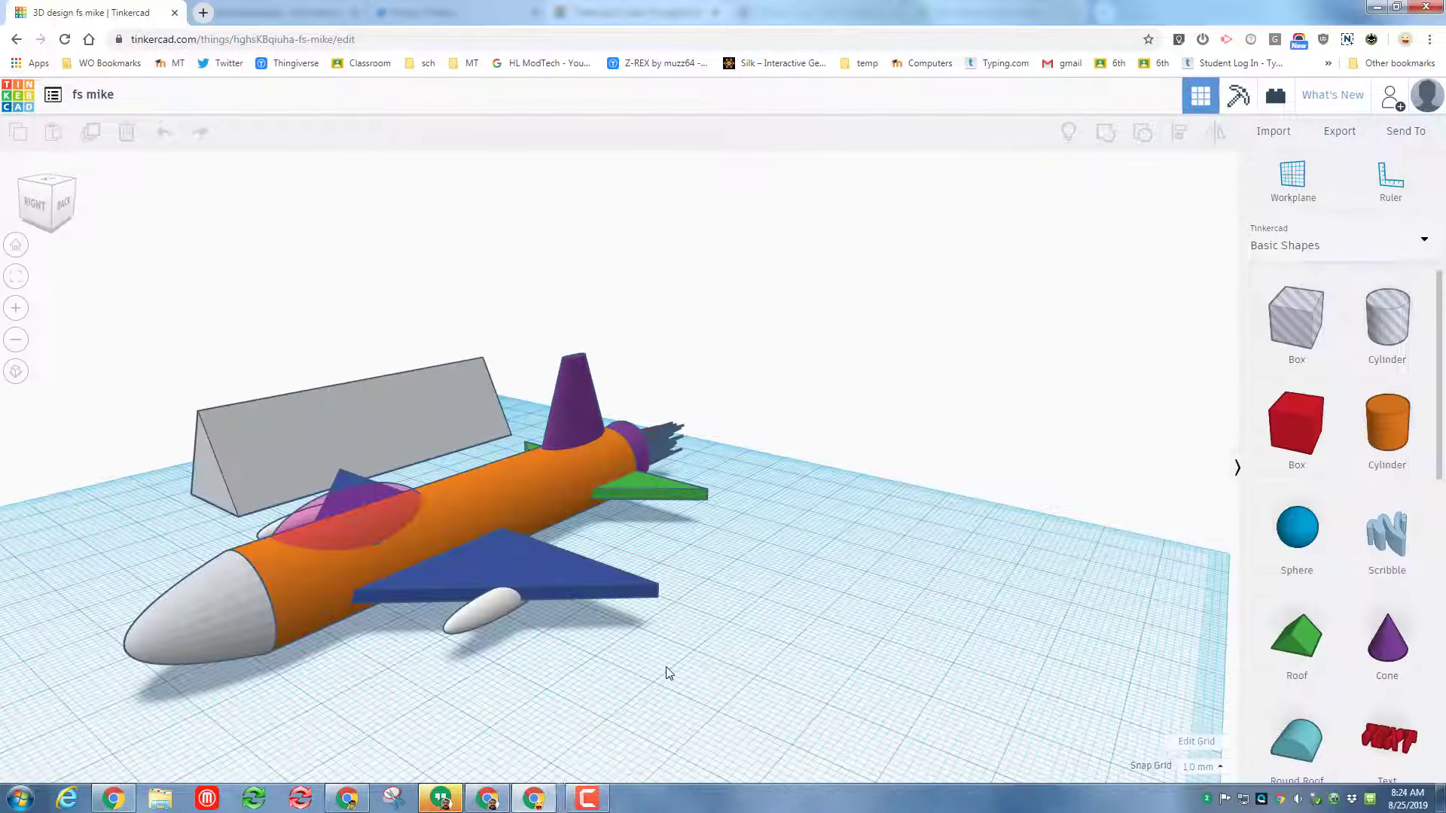
right_drag(742, 681, 592, 450)
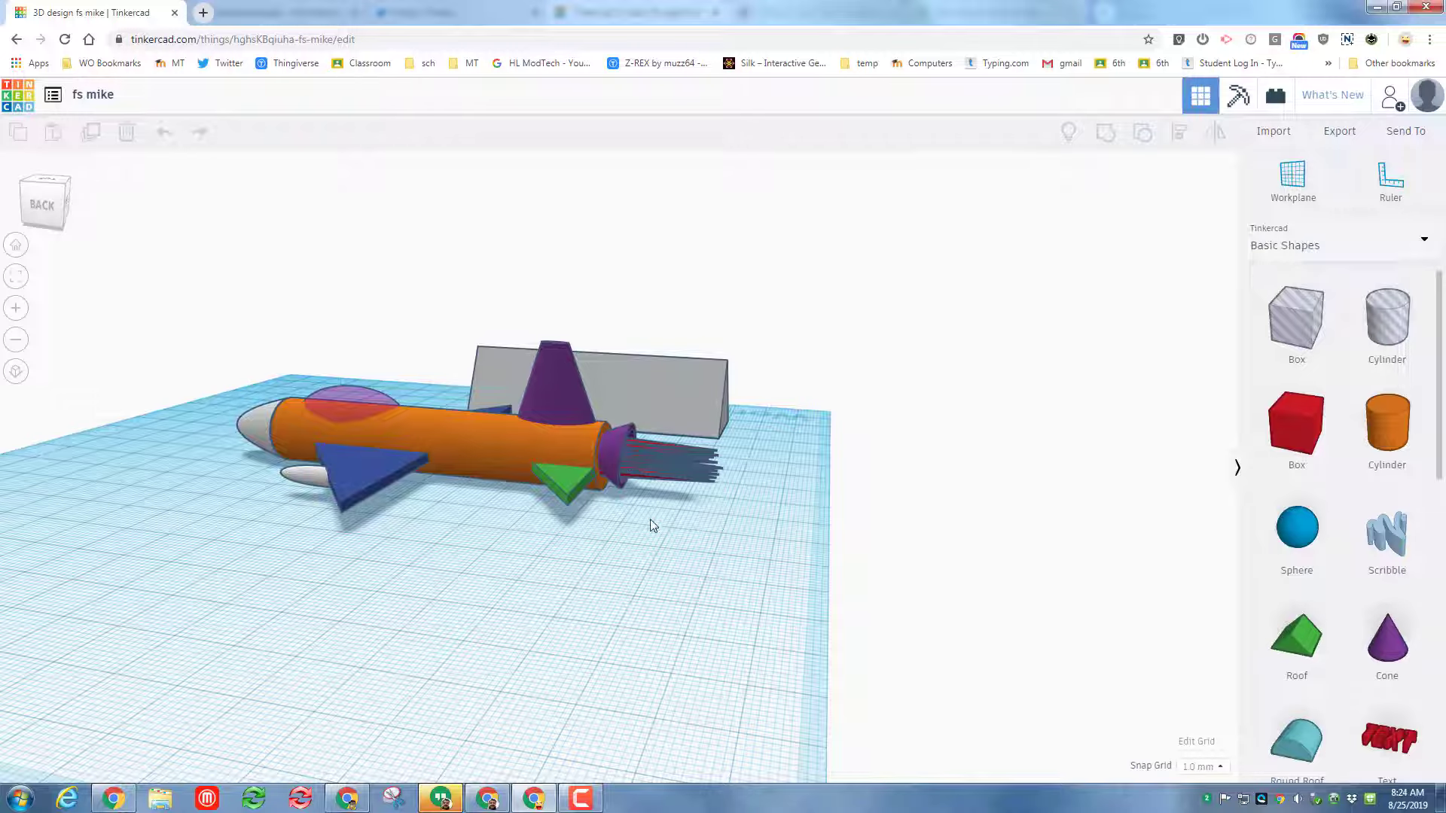
right_drag(686, 543, 652, 476)
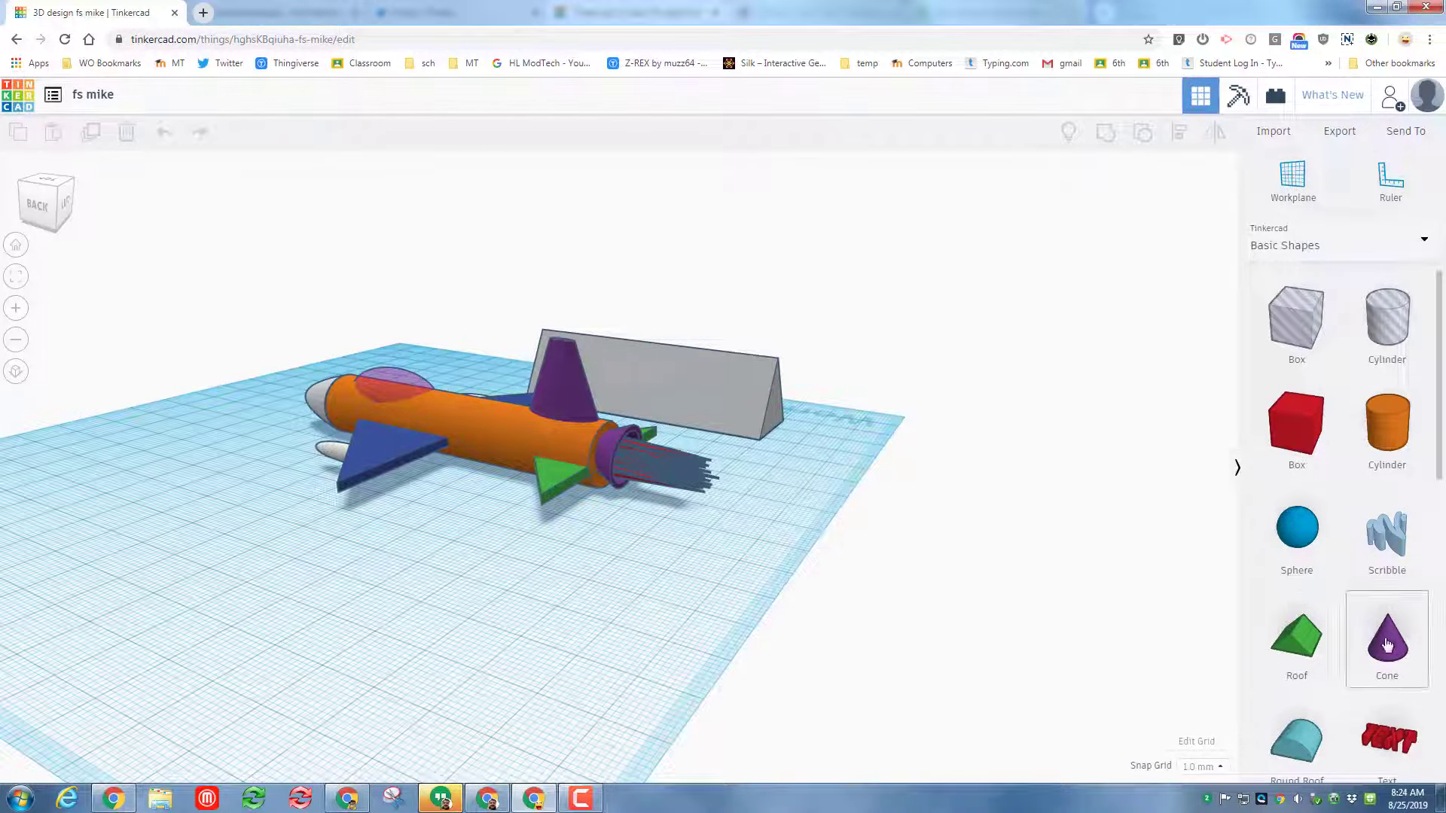
drag(1387, 644, 458, 582)
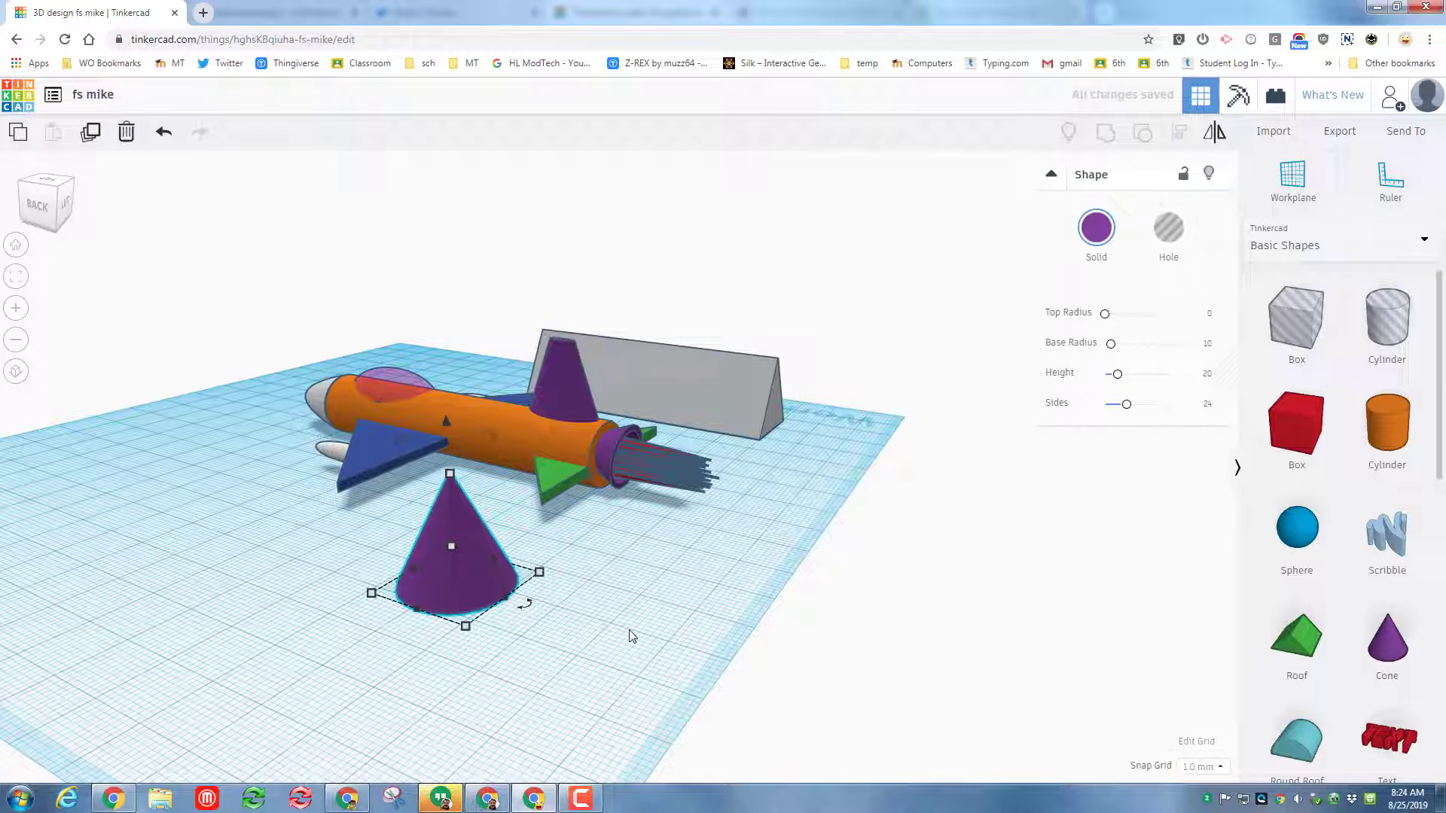
click(588, 640)
click(468, 551)
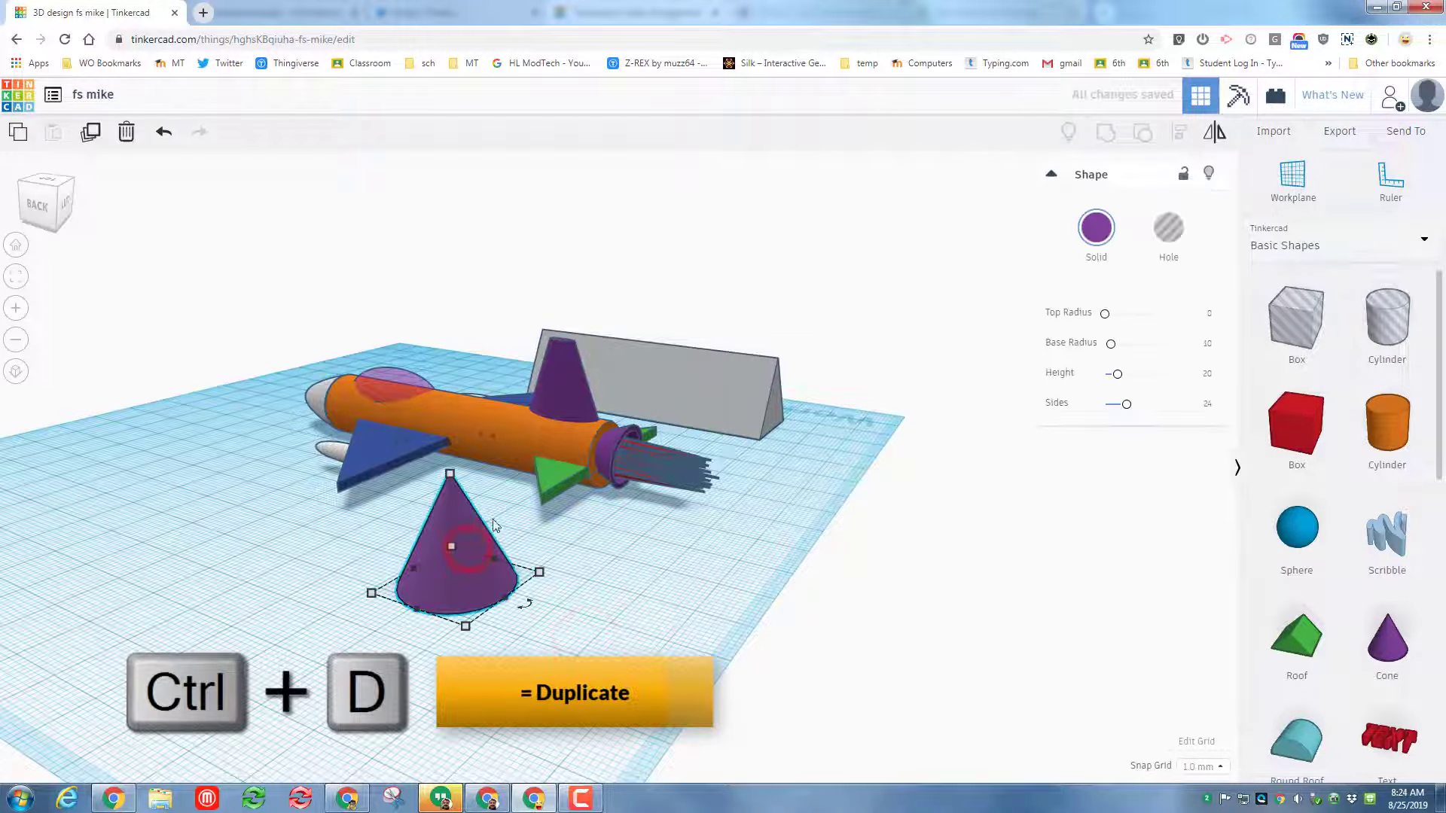
click(91, 133)
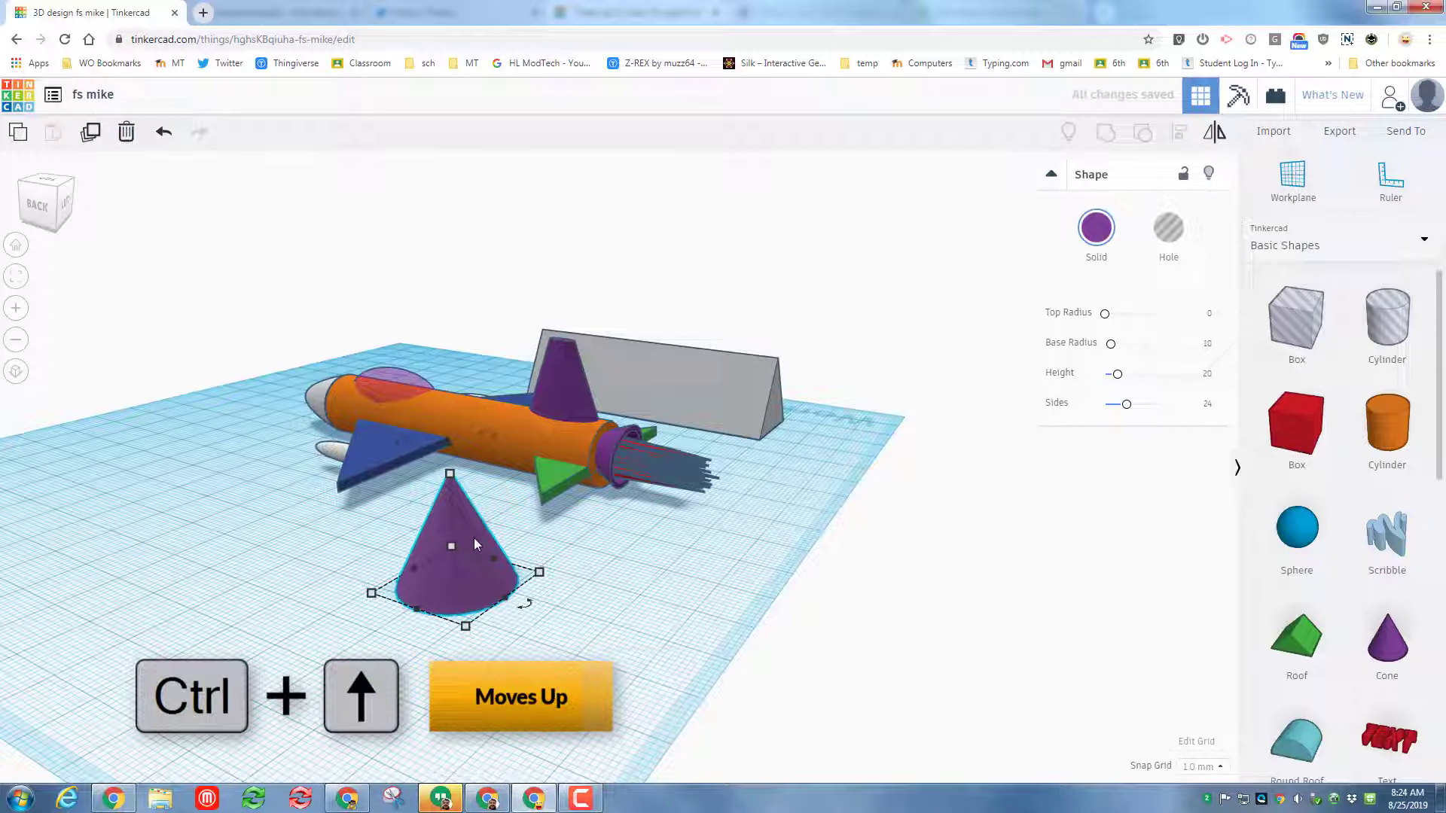
key(ctrl+Up)
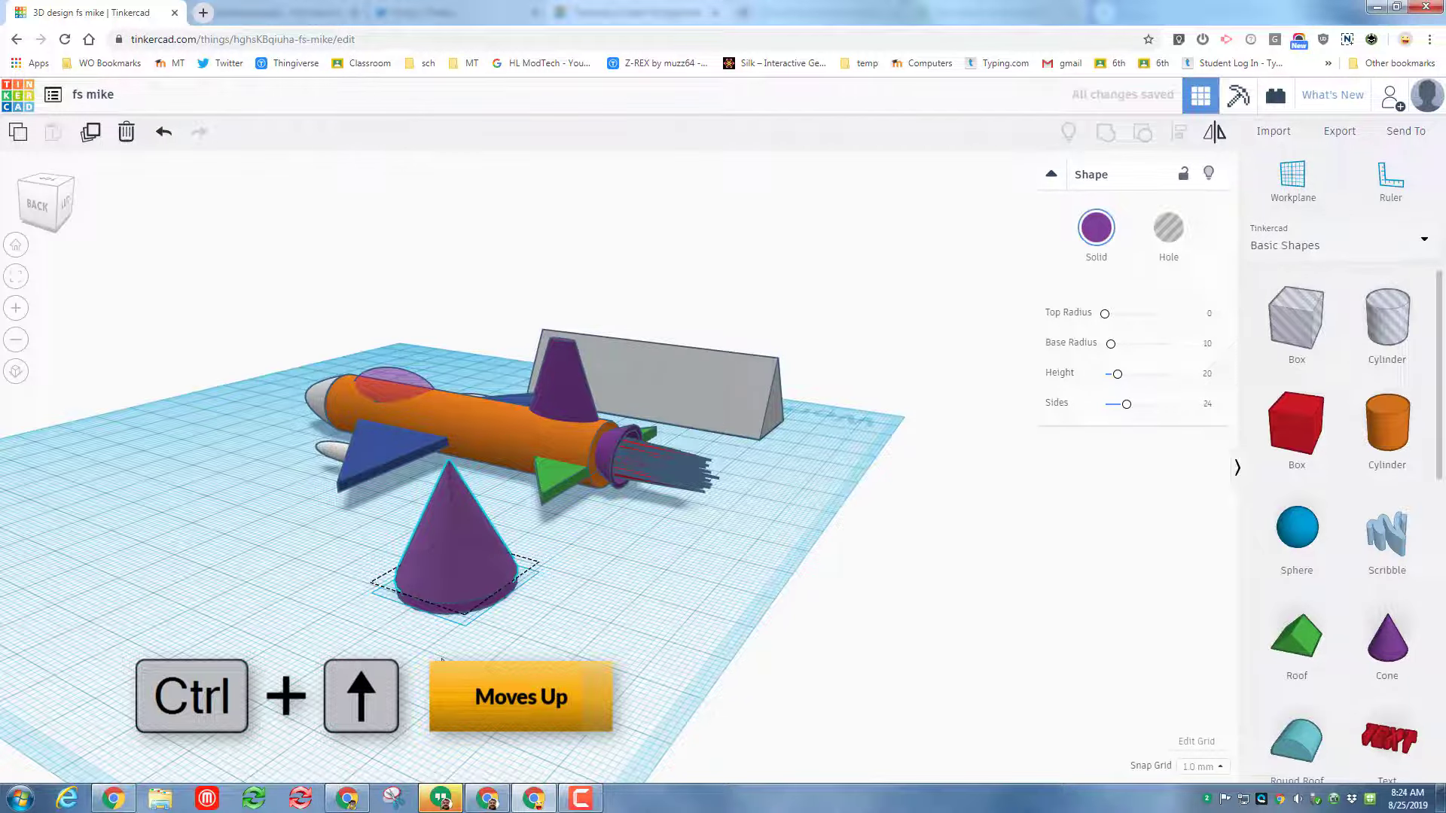
right_drag(443, 661, 413, 499)
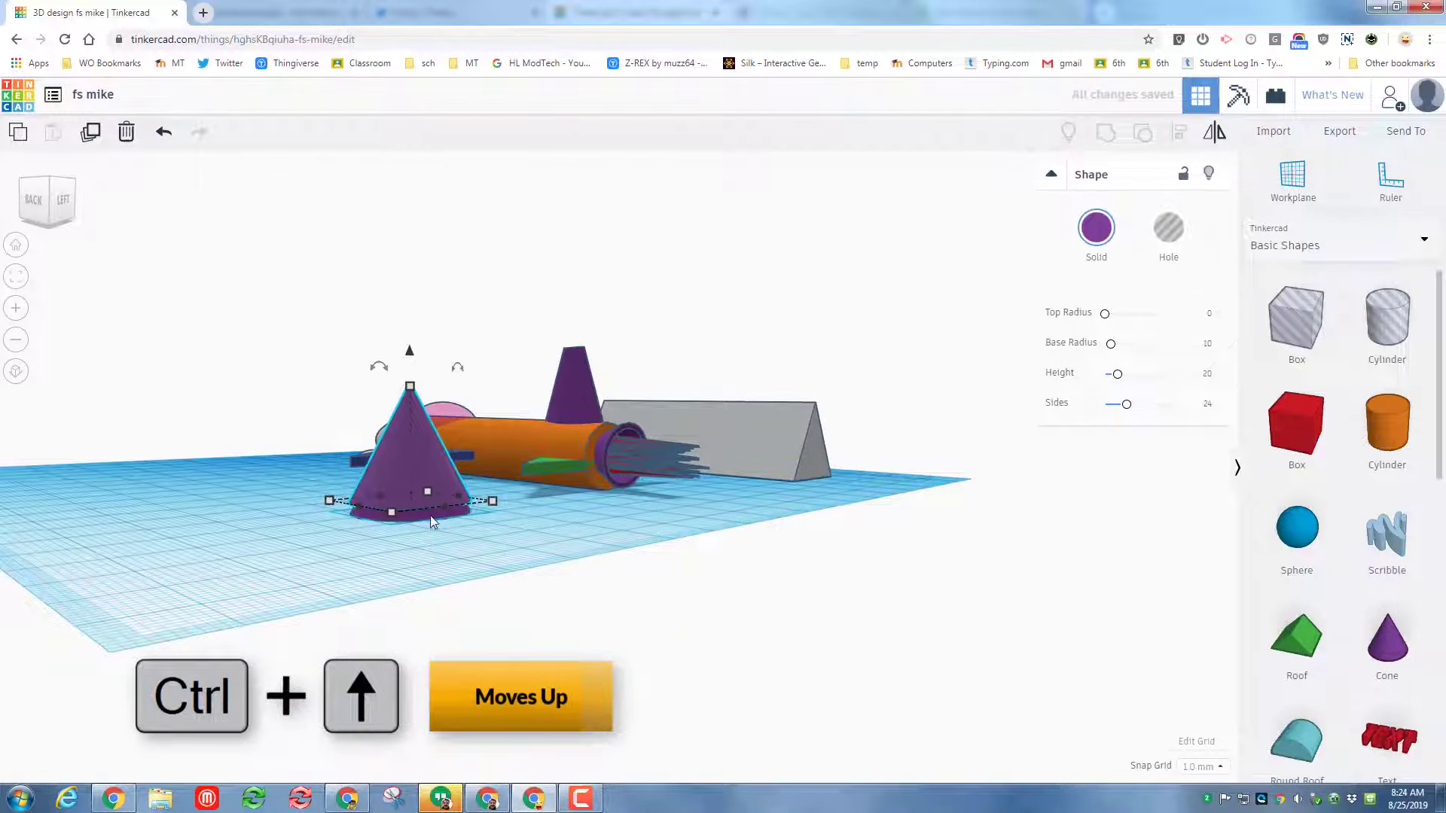
key(ctrl+Down)
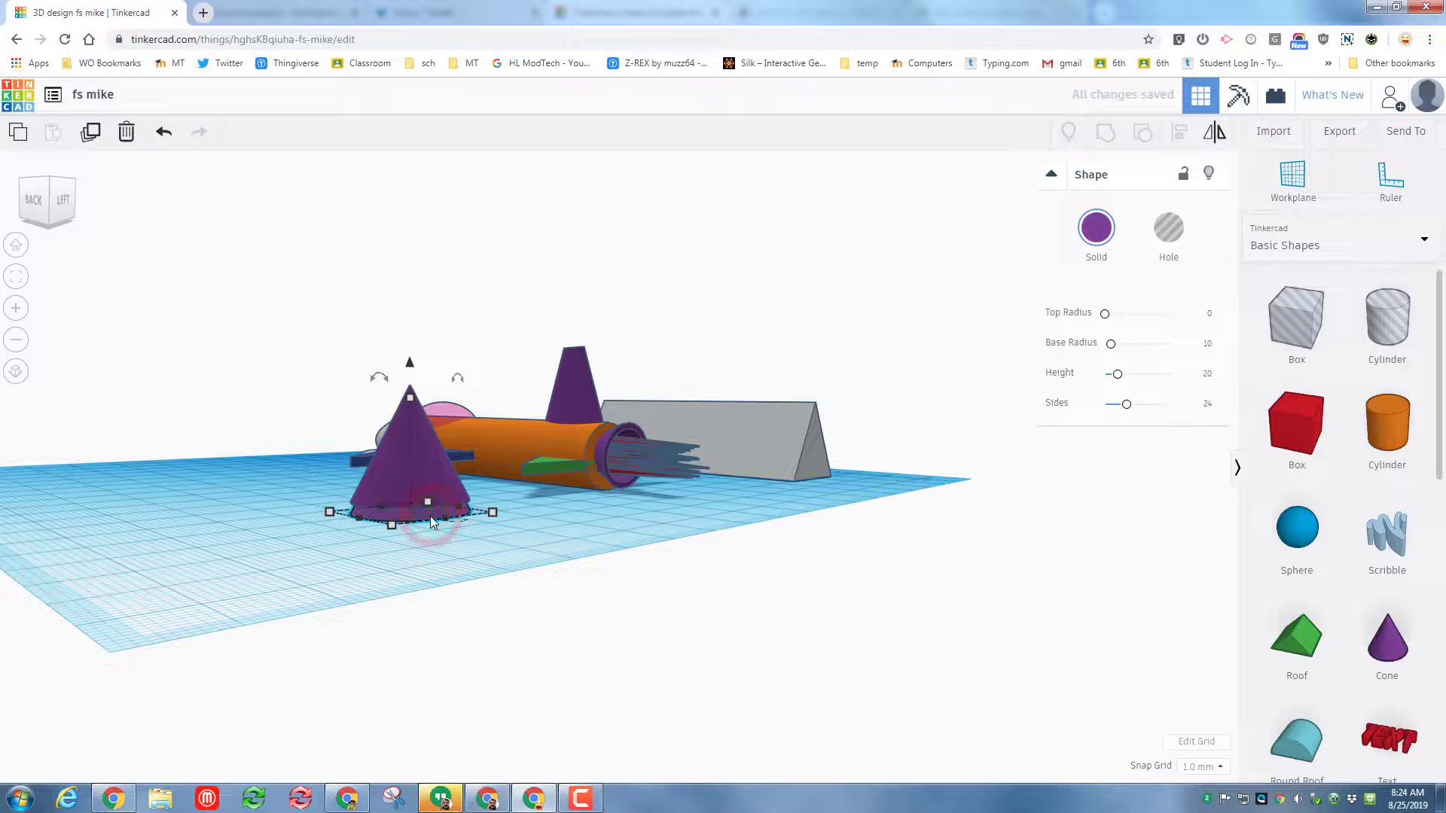
click(1163, 243)
right_drag(504, 570, 280, 444)
drag(280, 445, 404, 549)
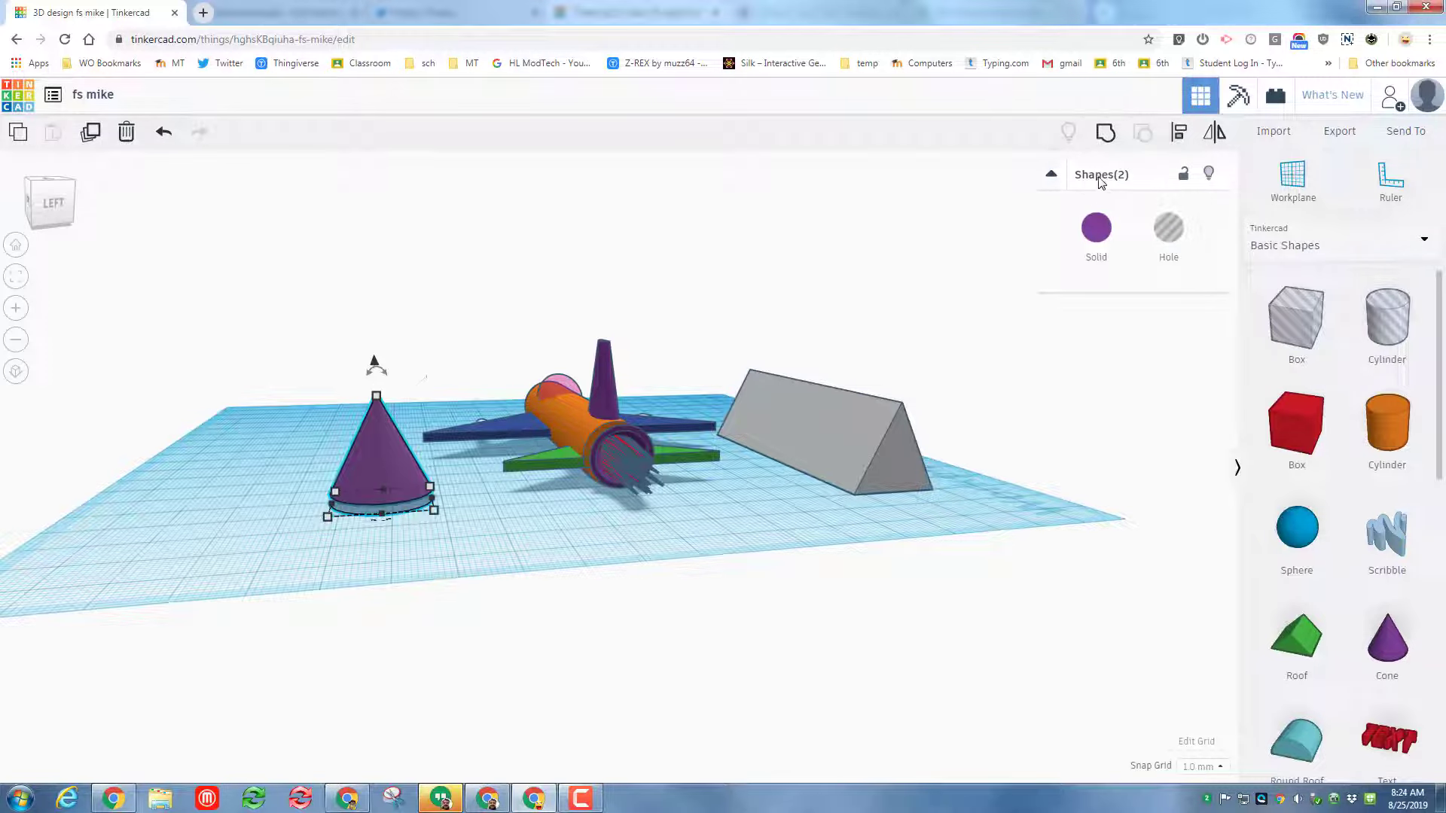
click(1104, 136)
right_drag(188, 548, 315, 536)
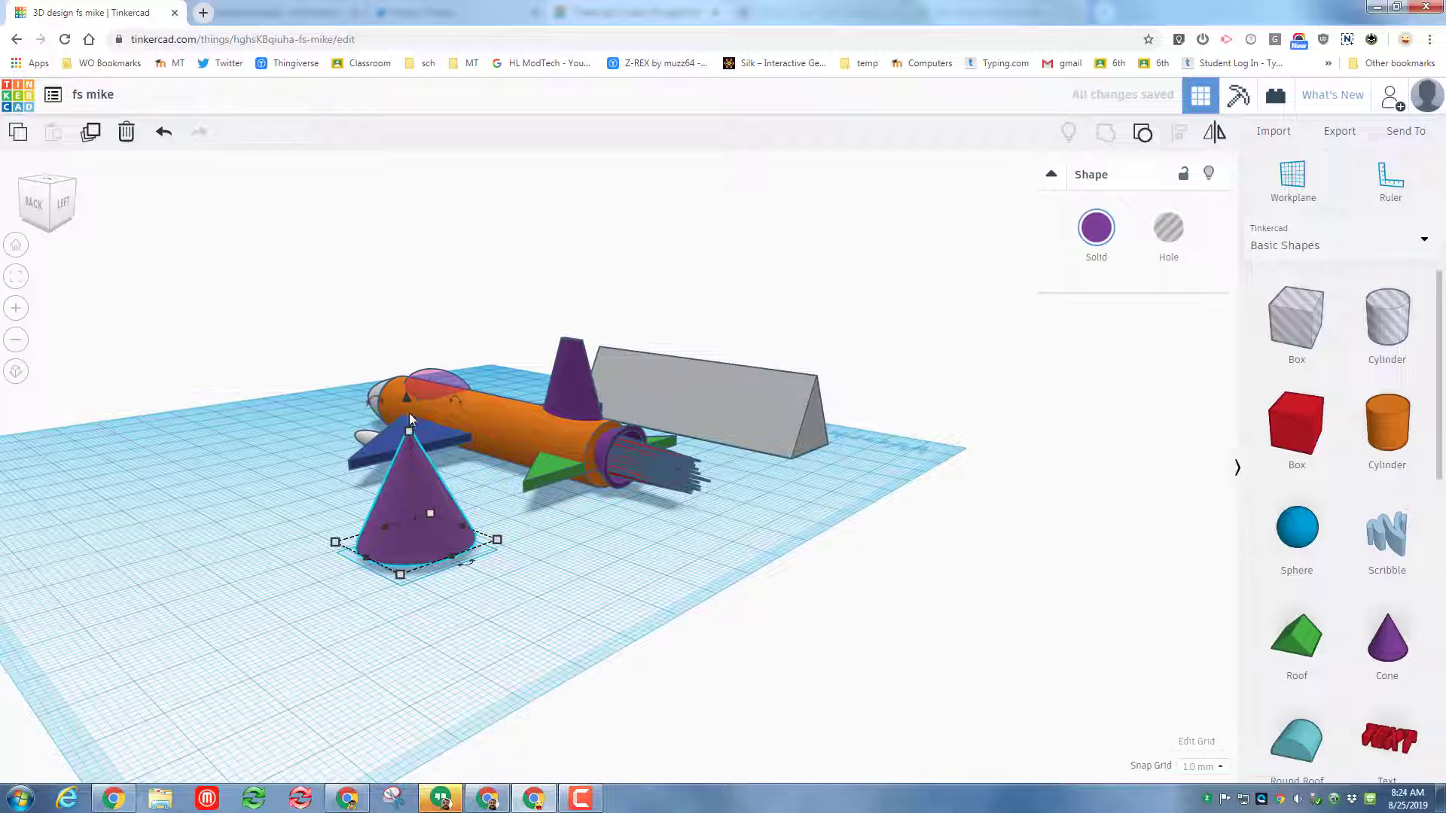
drag(458, 401, 419, 462)
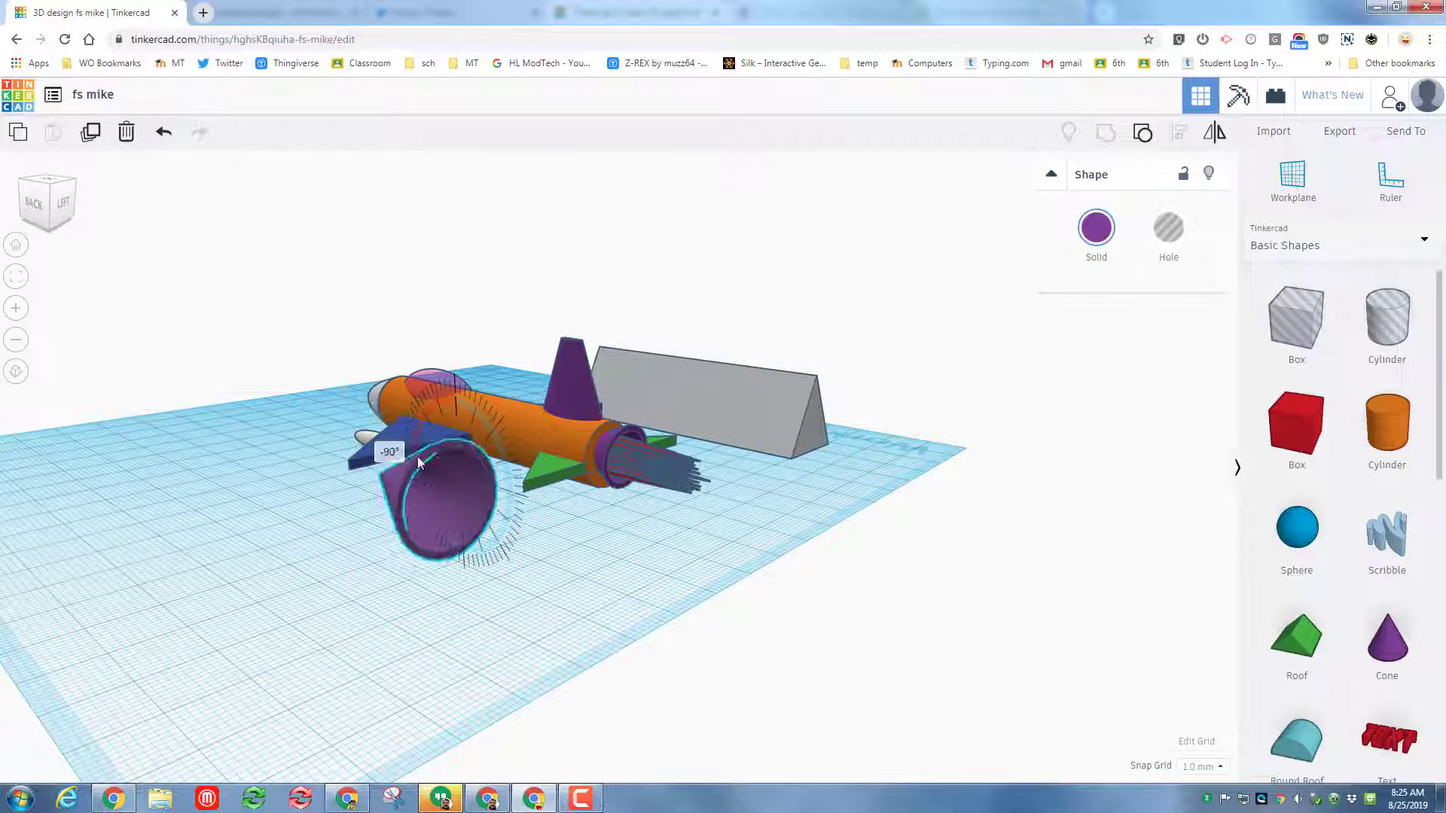
drag(438, 519, 446, 501)
right_drag(488, 578, 617, 432)
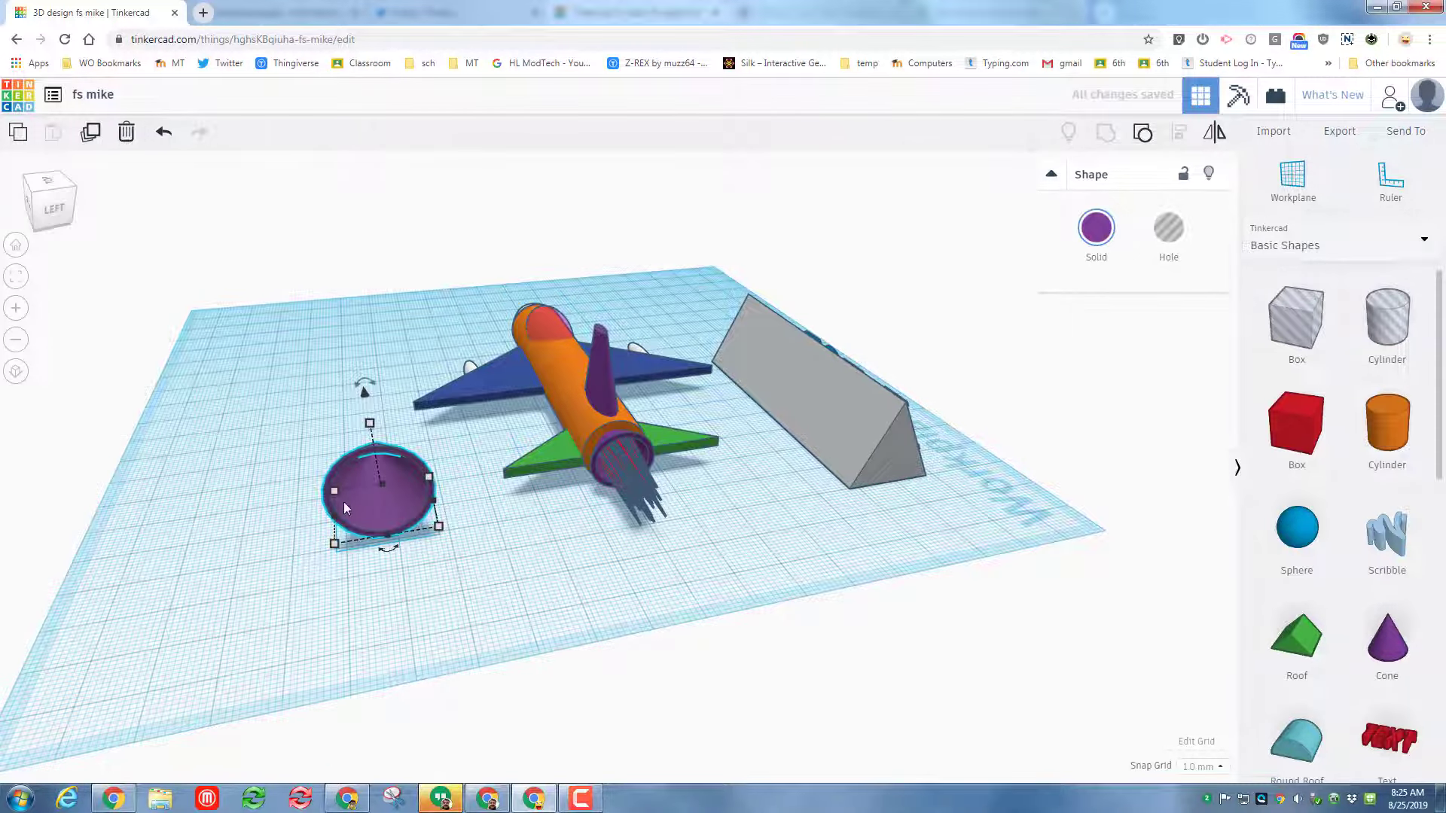
drag(346, 513, 349, 515)
key(Delete)
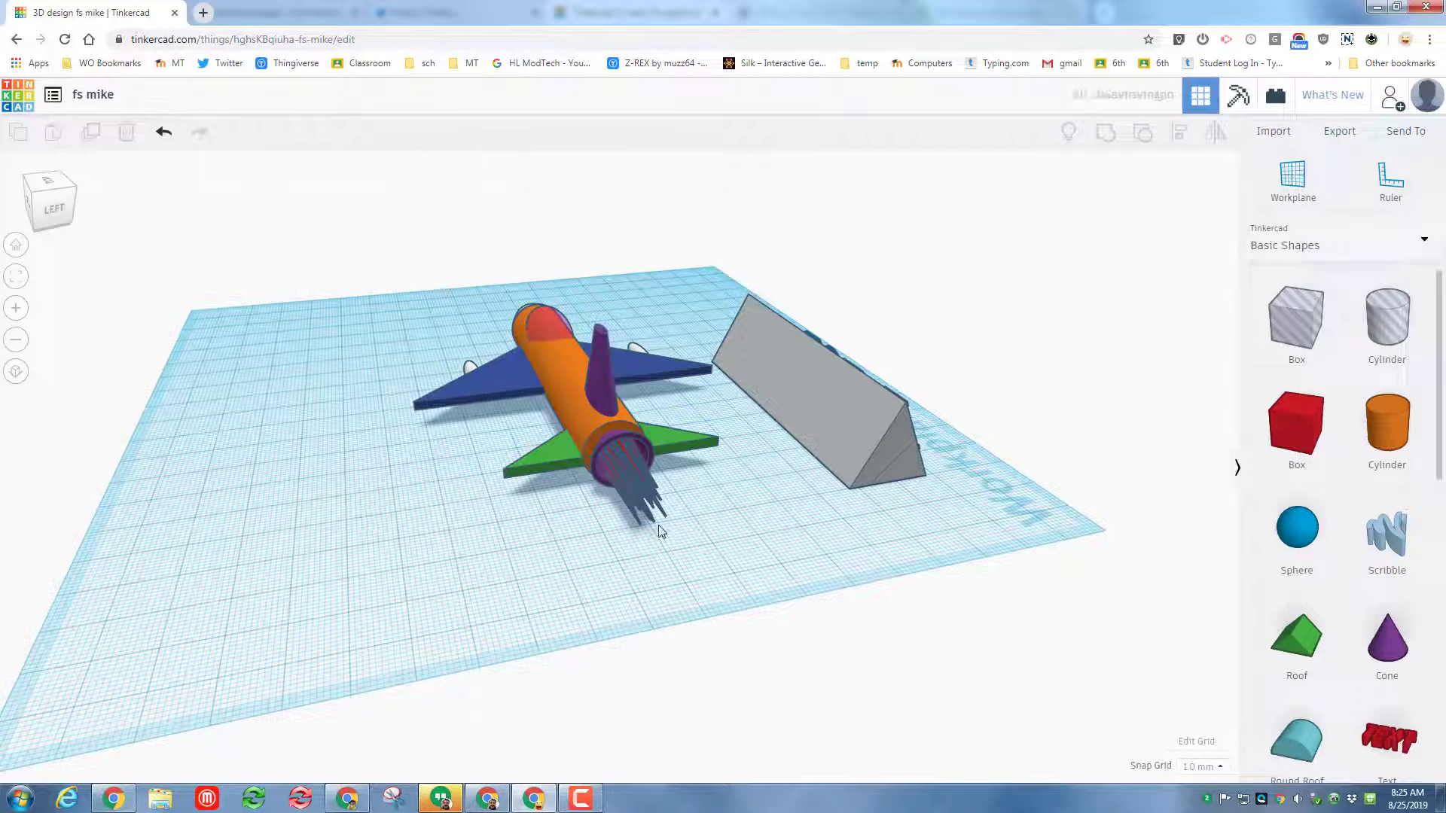
Step: Find rock mountain on page 17 of Shape Generators > All and place it
right_drag(600, 515, 716, 490)
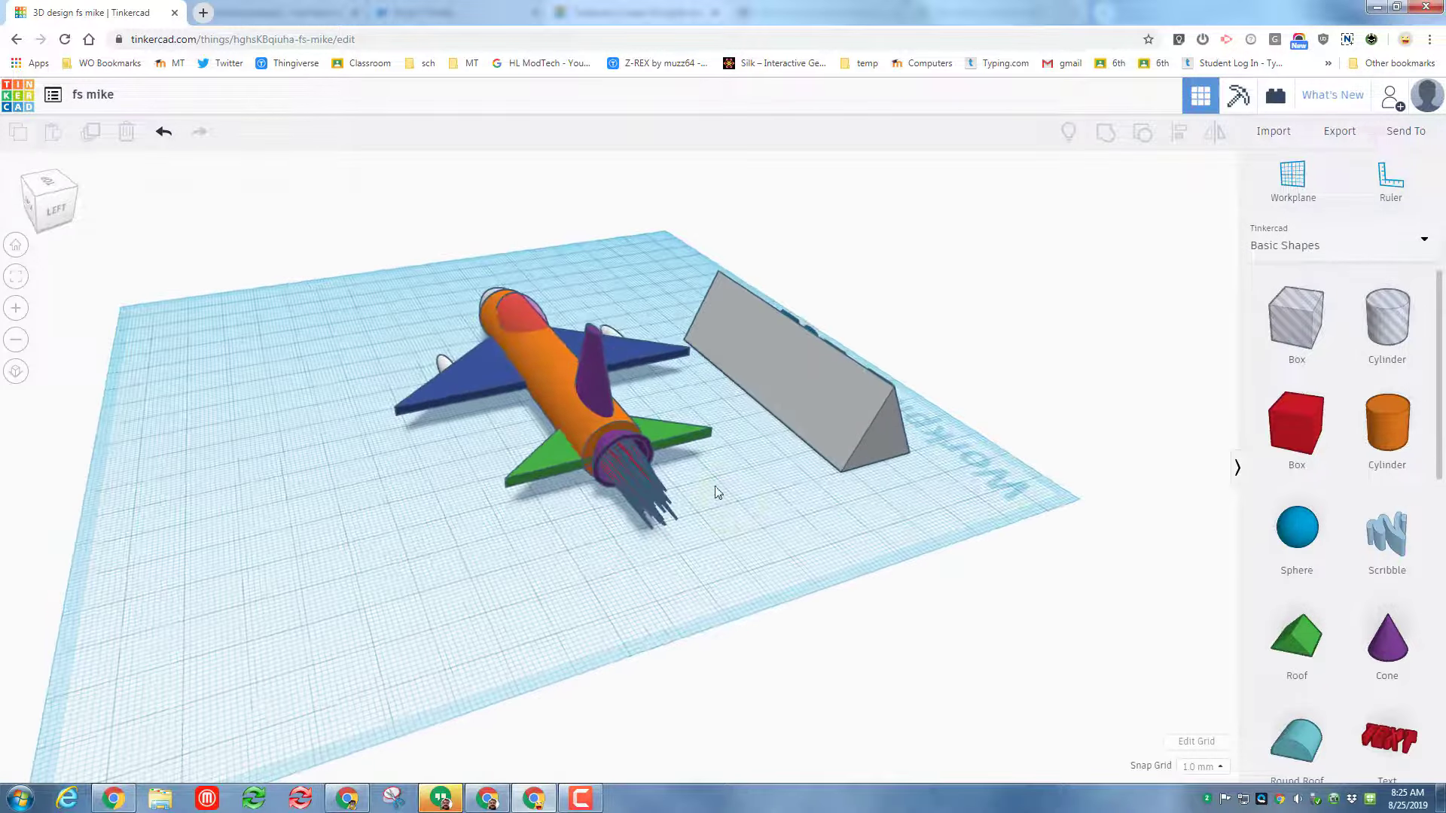
click(1273, 248)
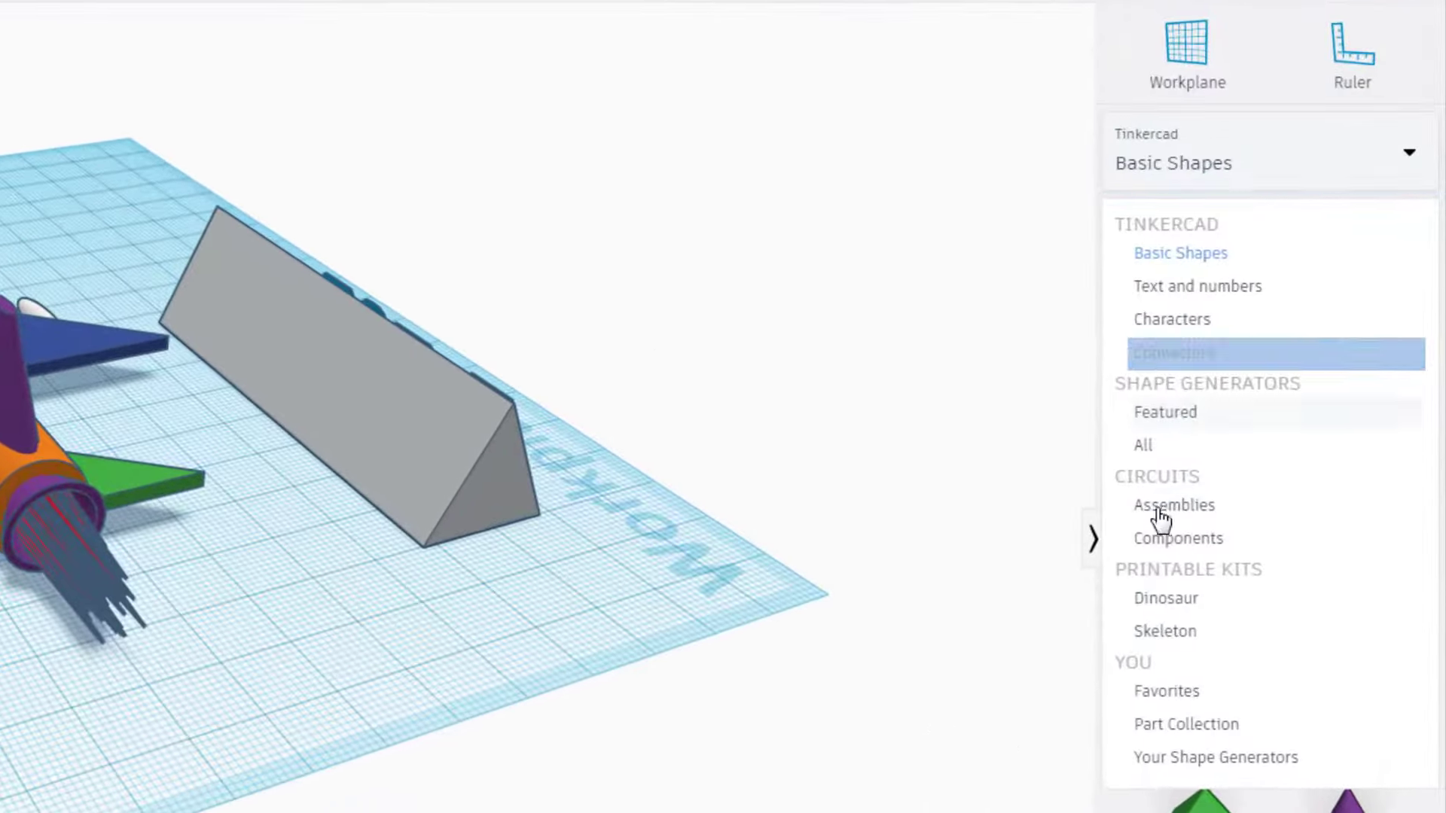
click(1143, 445)
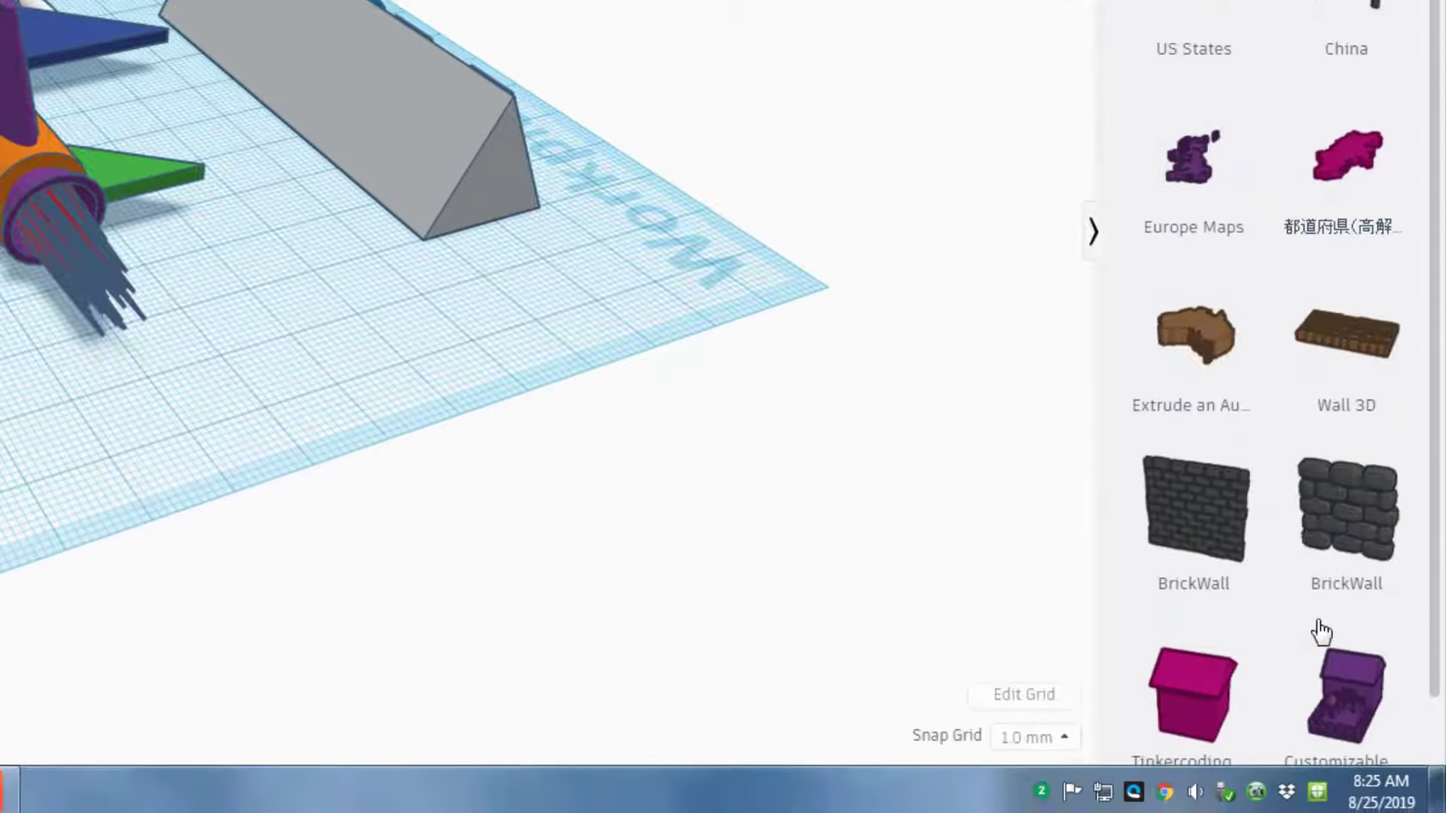
scroll(1324, 812, down, 3)
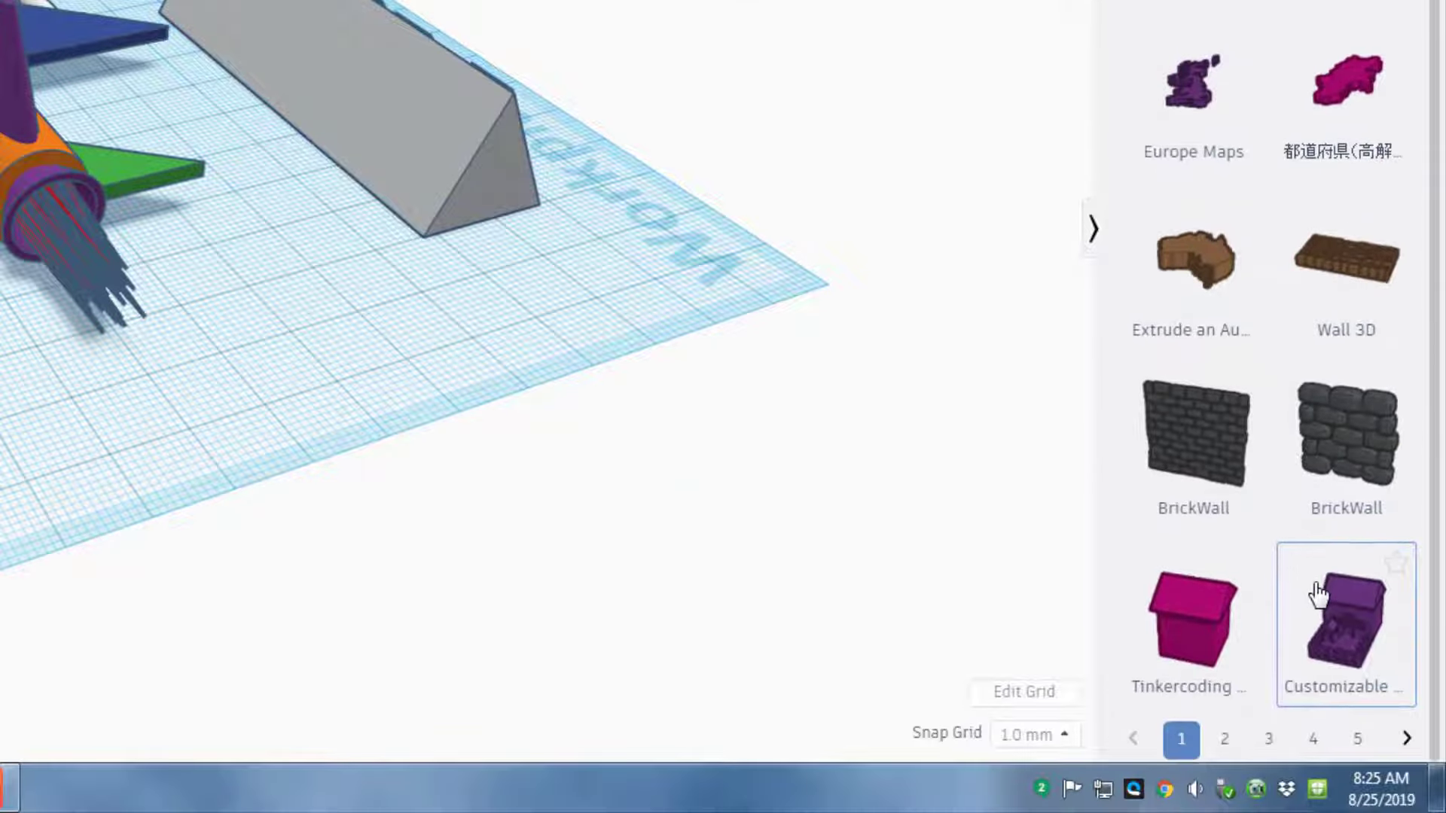
click(1353, 739)
click(1403, 738)
click(1404, 738)
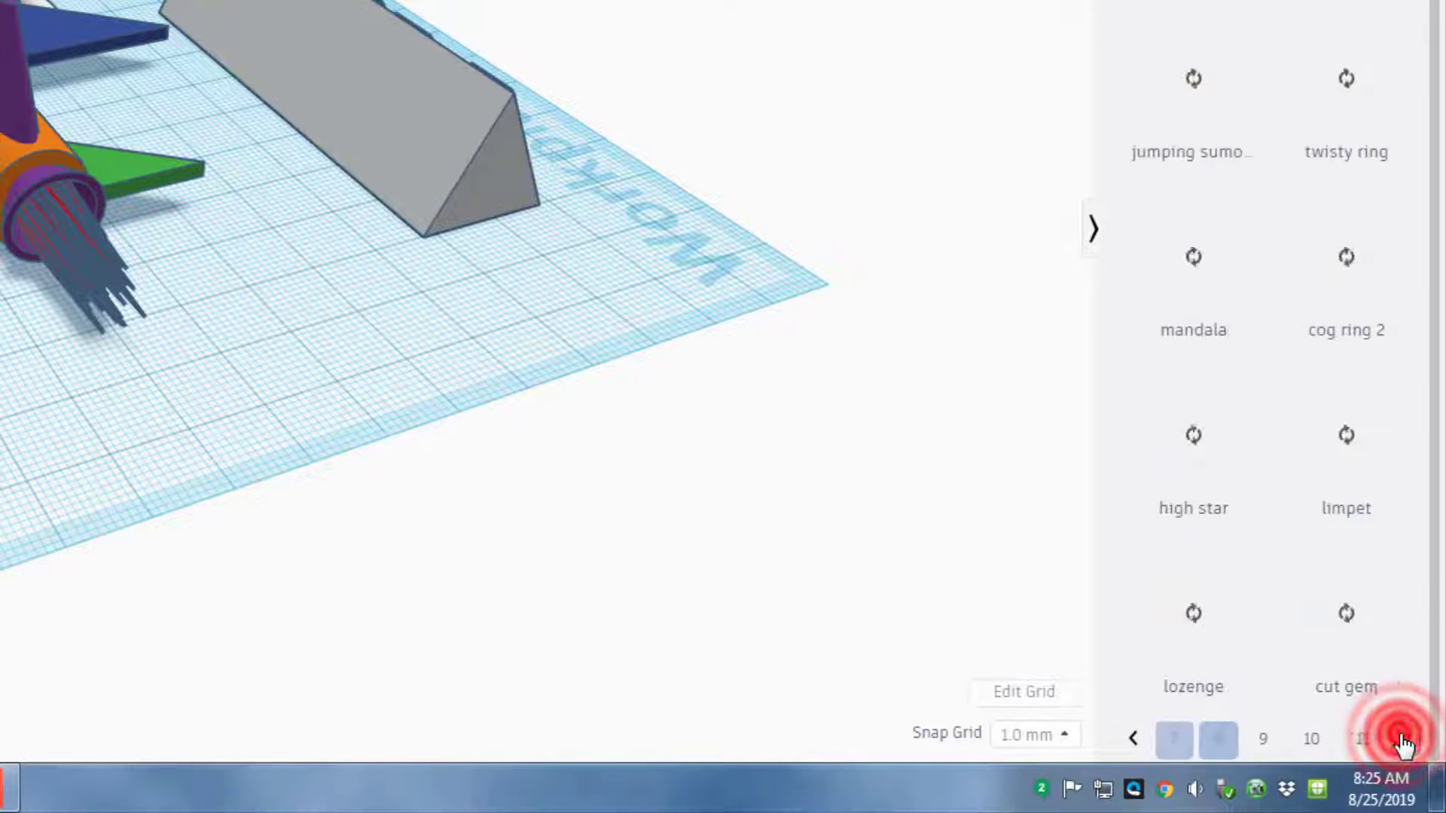
click(1404, 738)
click(1404, 738)
click(1404, 738)
click(1404, 738)
click(1404, 738)
click(1404, 738)
click(1403, 738)
click(1403, 738)
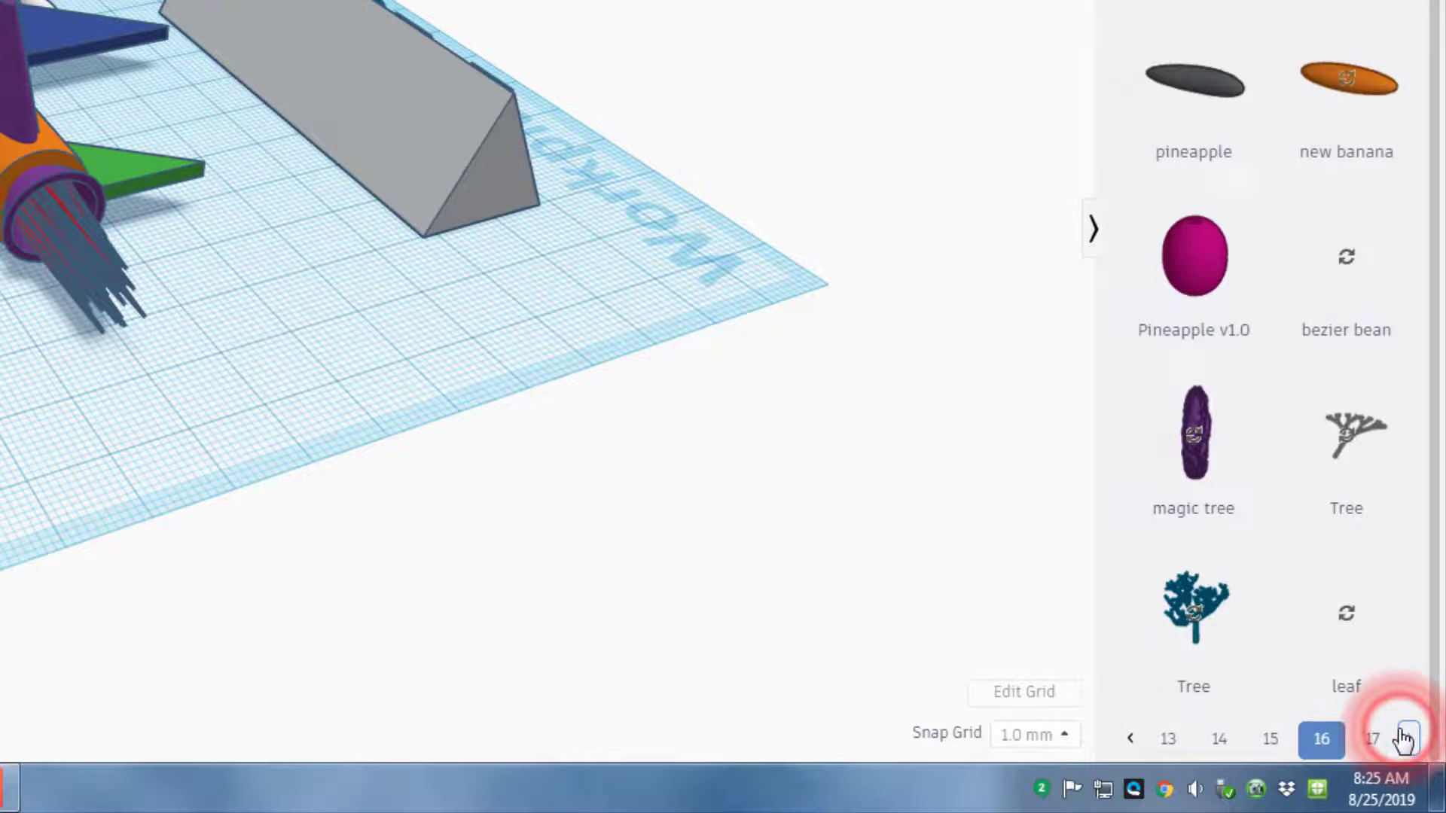
click(1370, 741)
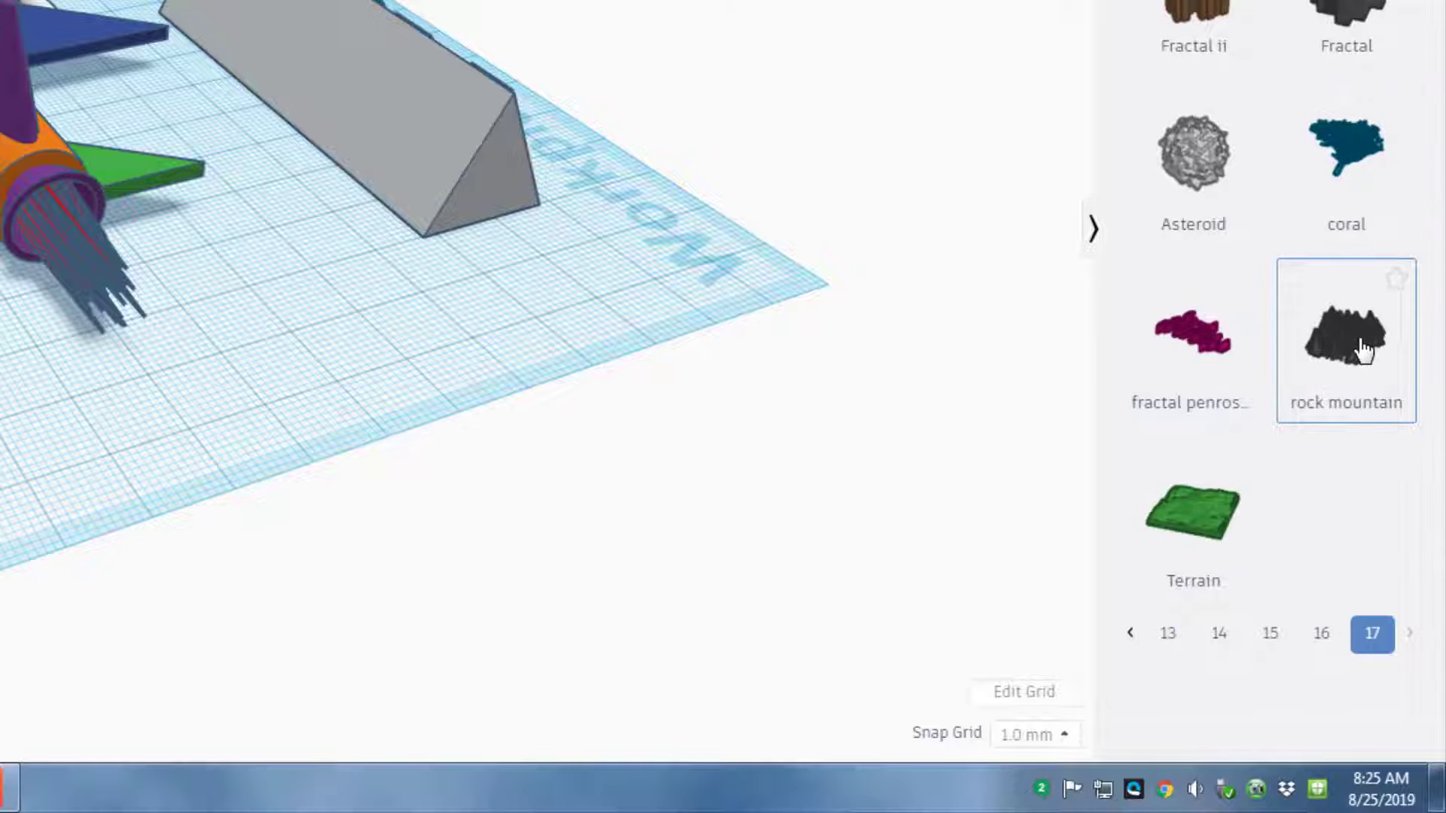
click(1359, 345)
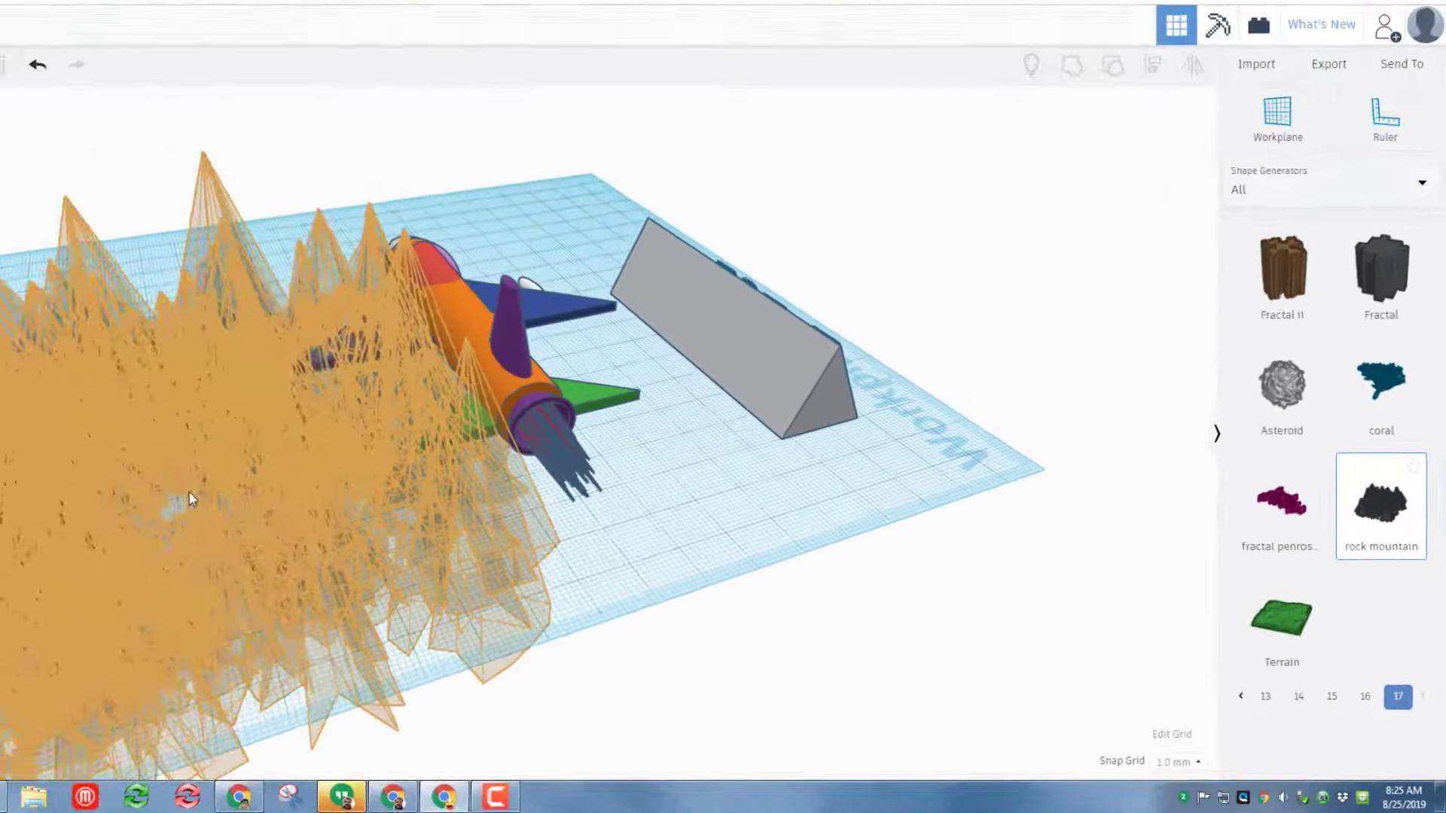
Step: Drop the rock mountain beside the jet, stretch it to 87 tall, then scale to about 62.5 wide
click(306, 522)
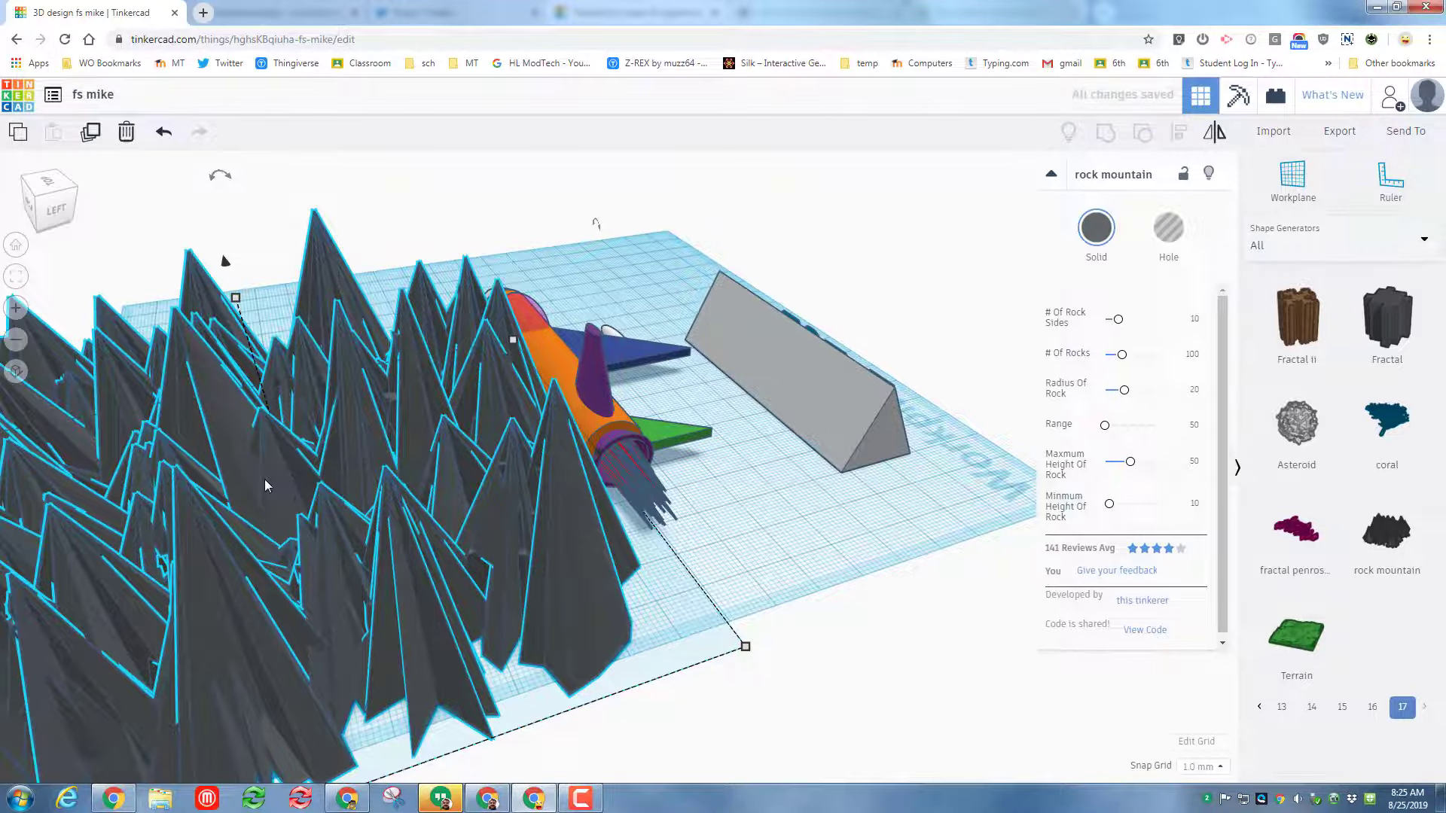
scroll(266, 479, down, 5)
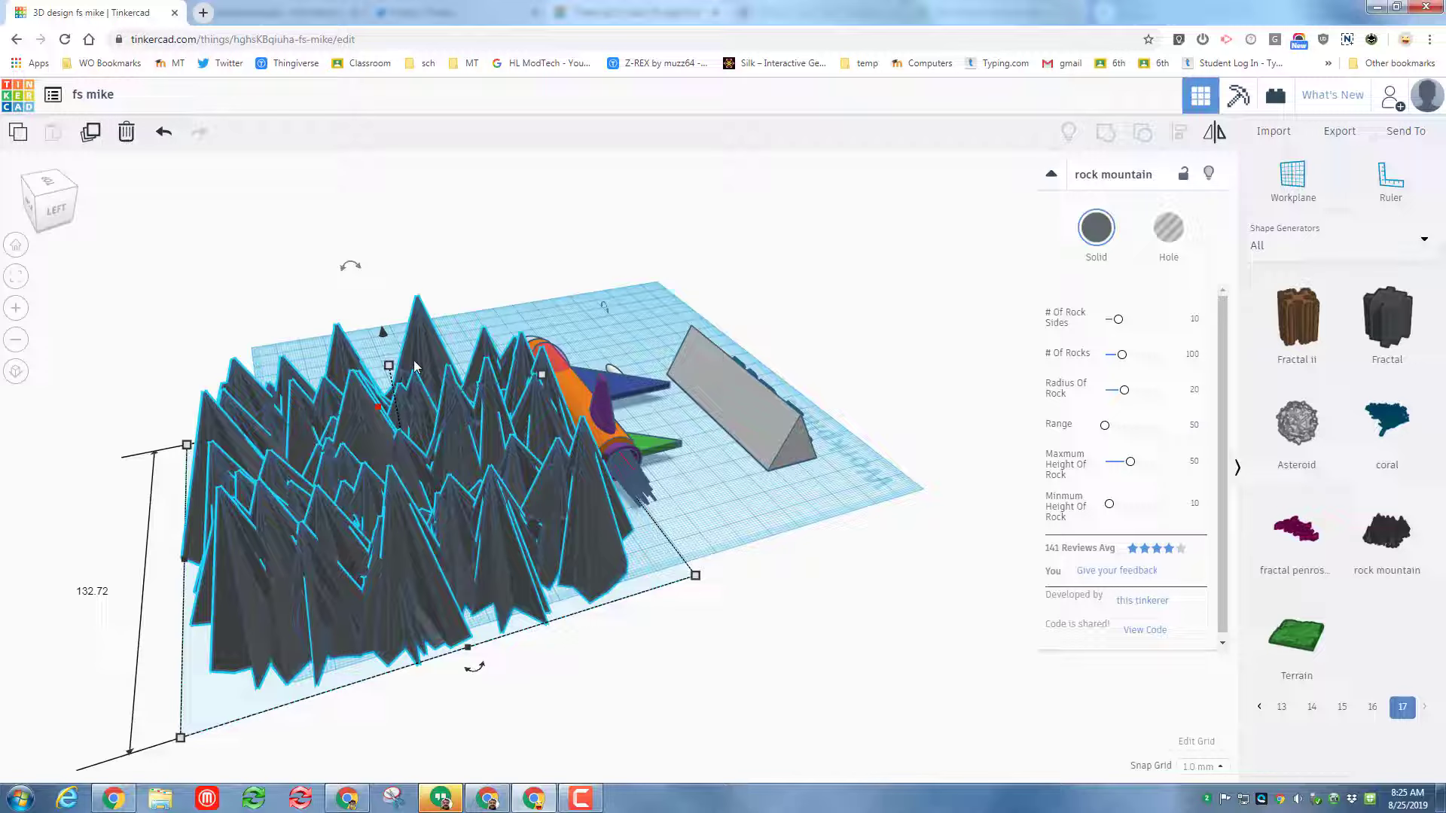
drag(388, 367, 365, 237)
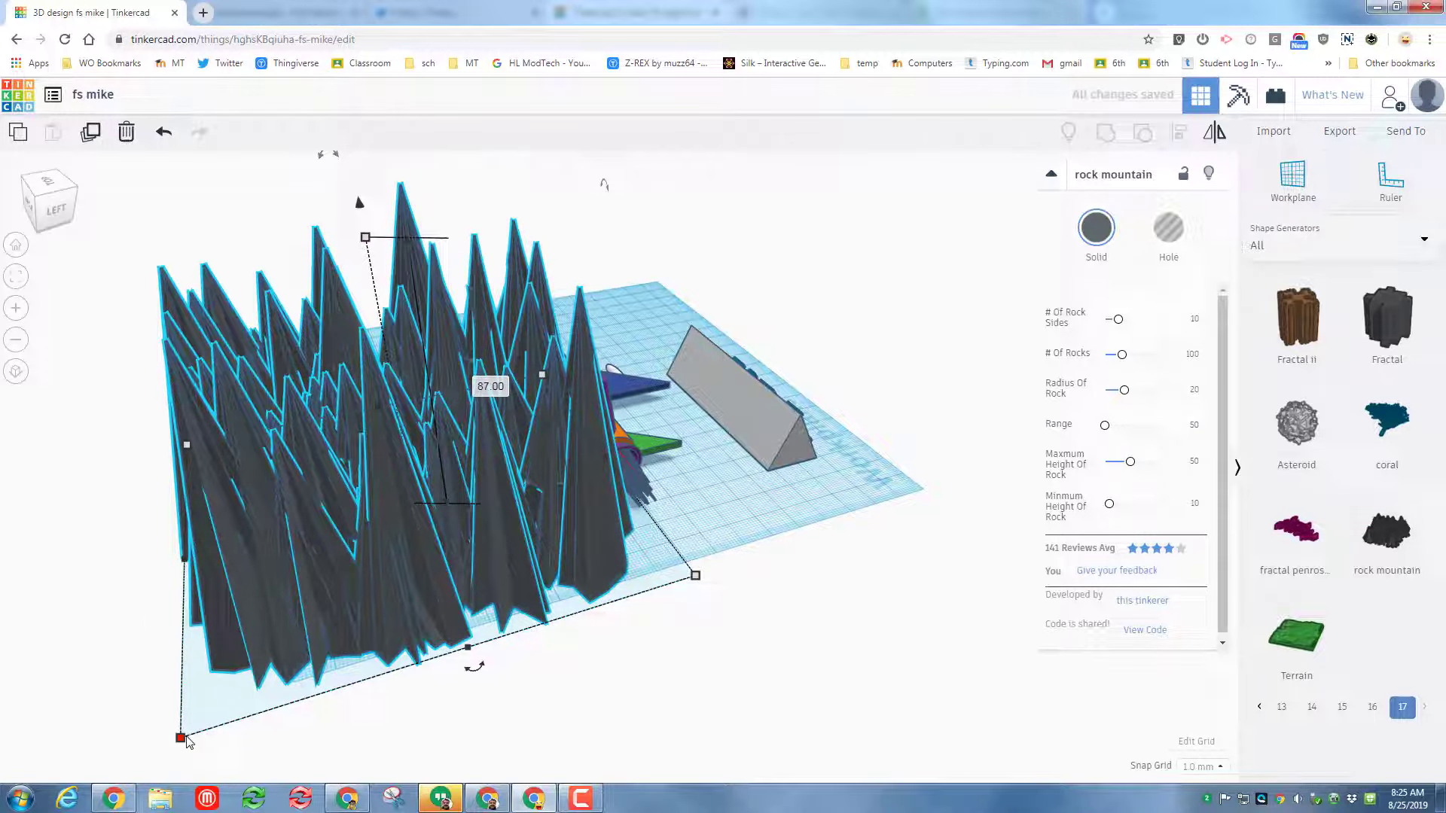
shift+drag(184, 742, 465, 450)
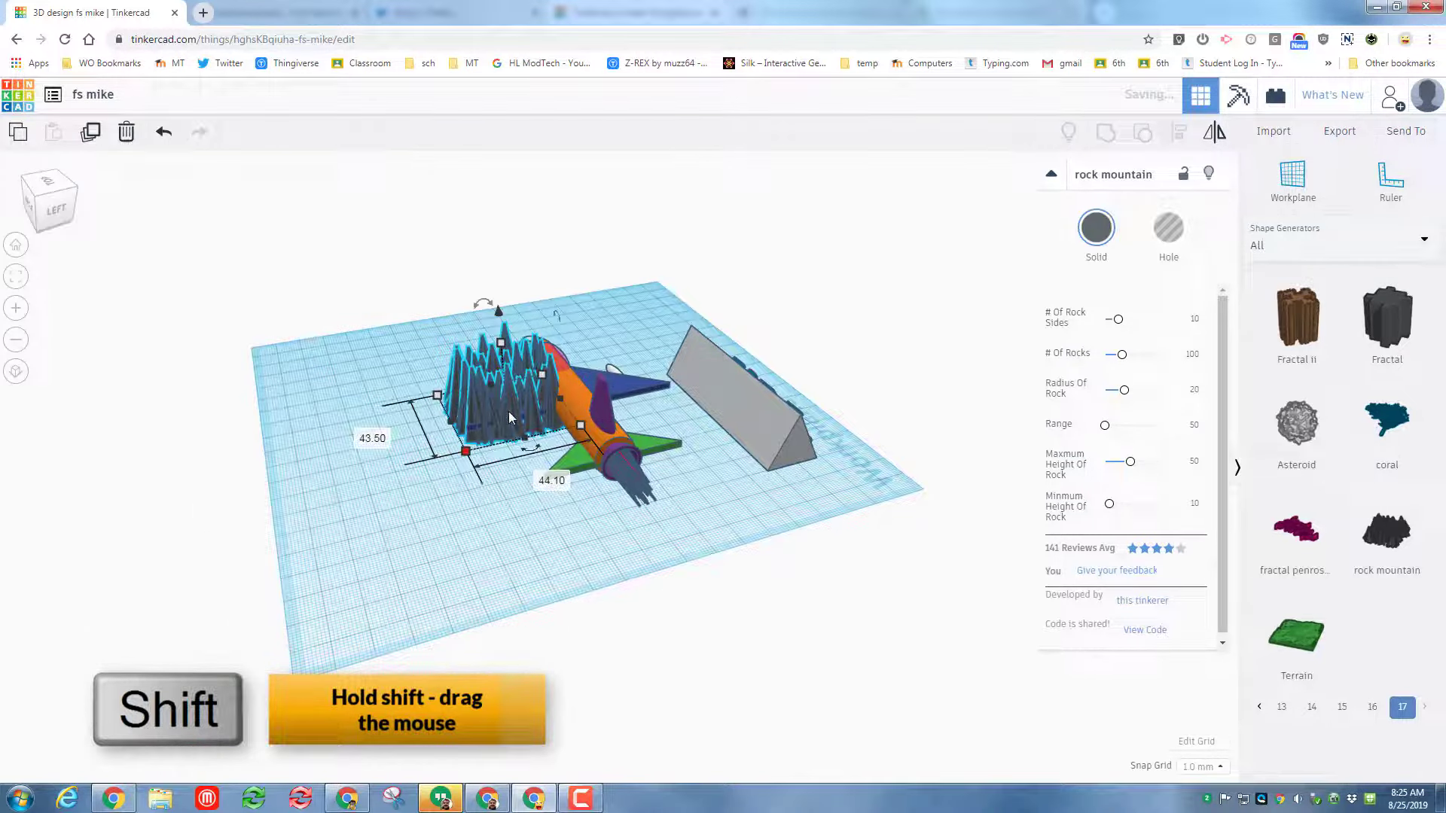
Step: Rotate the rock mountain about 90 degrees and colour it orange
right_drag(223, 513, 418, 396)
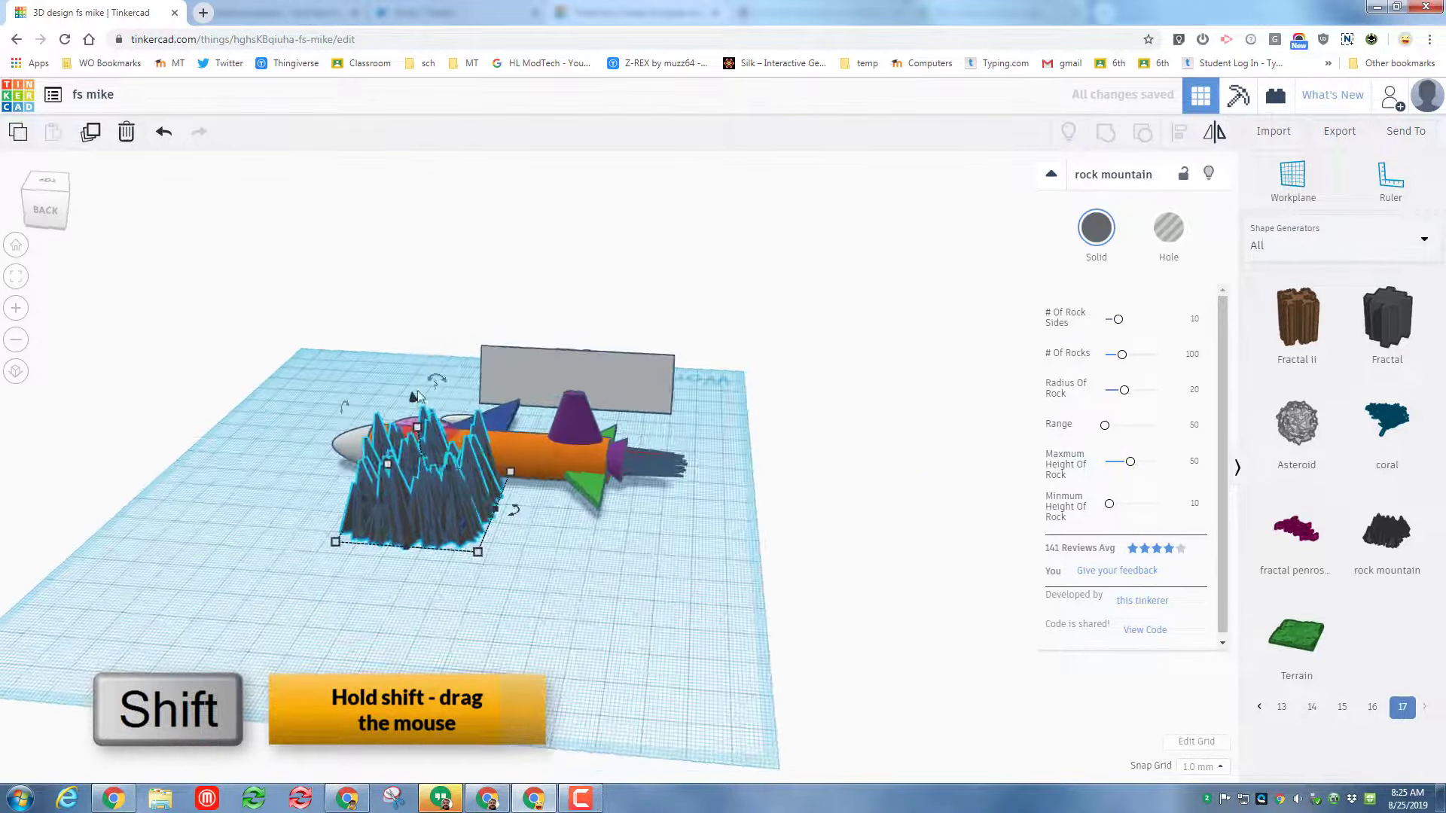
drag(434, 376, 564, 460)
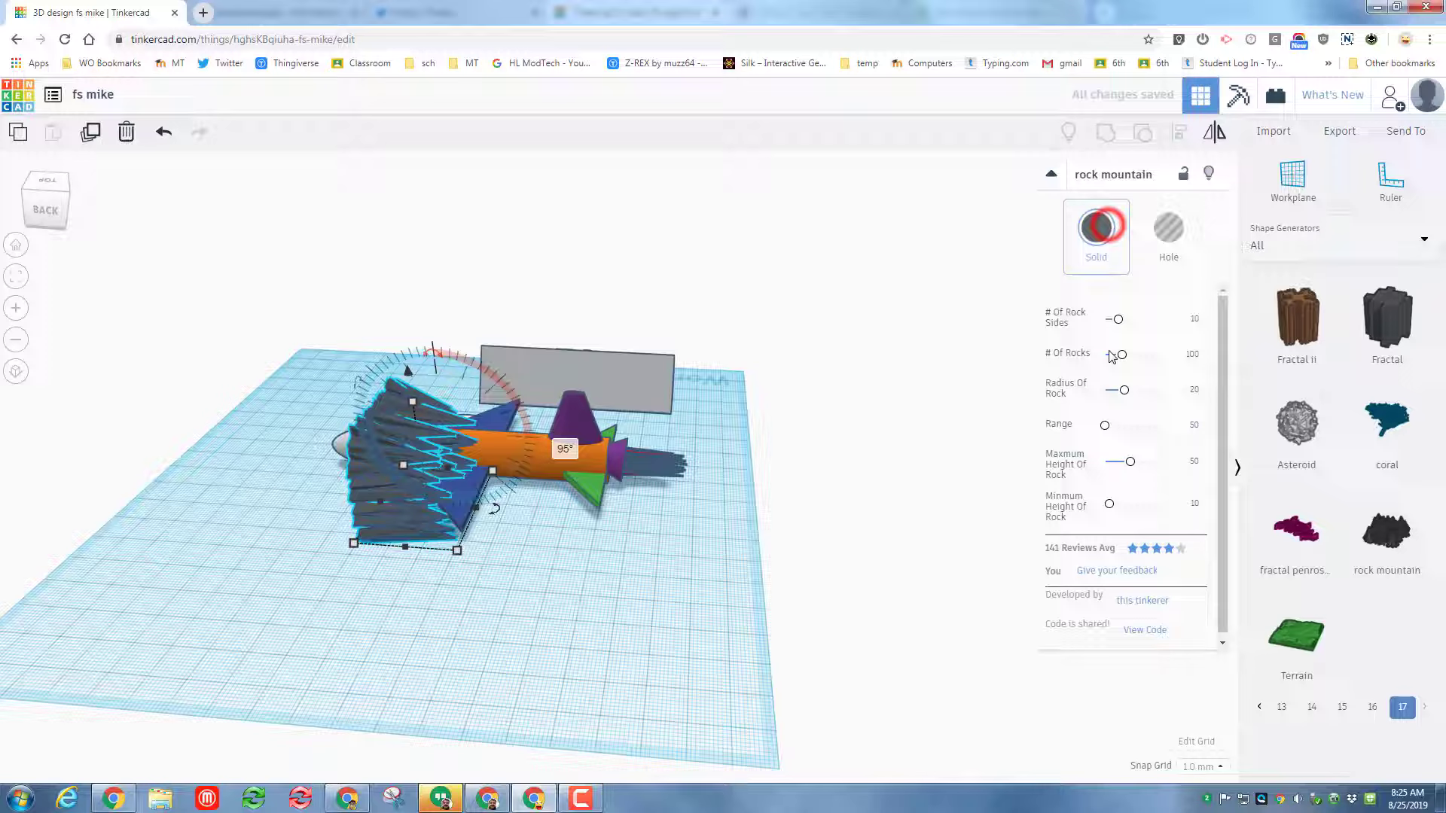
click(1096, 227)
click(1106, 393)
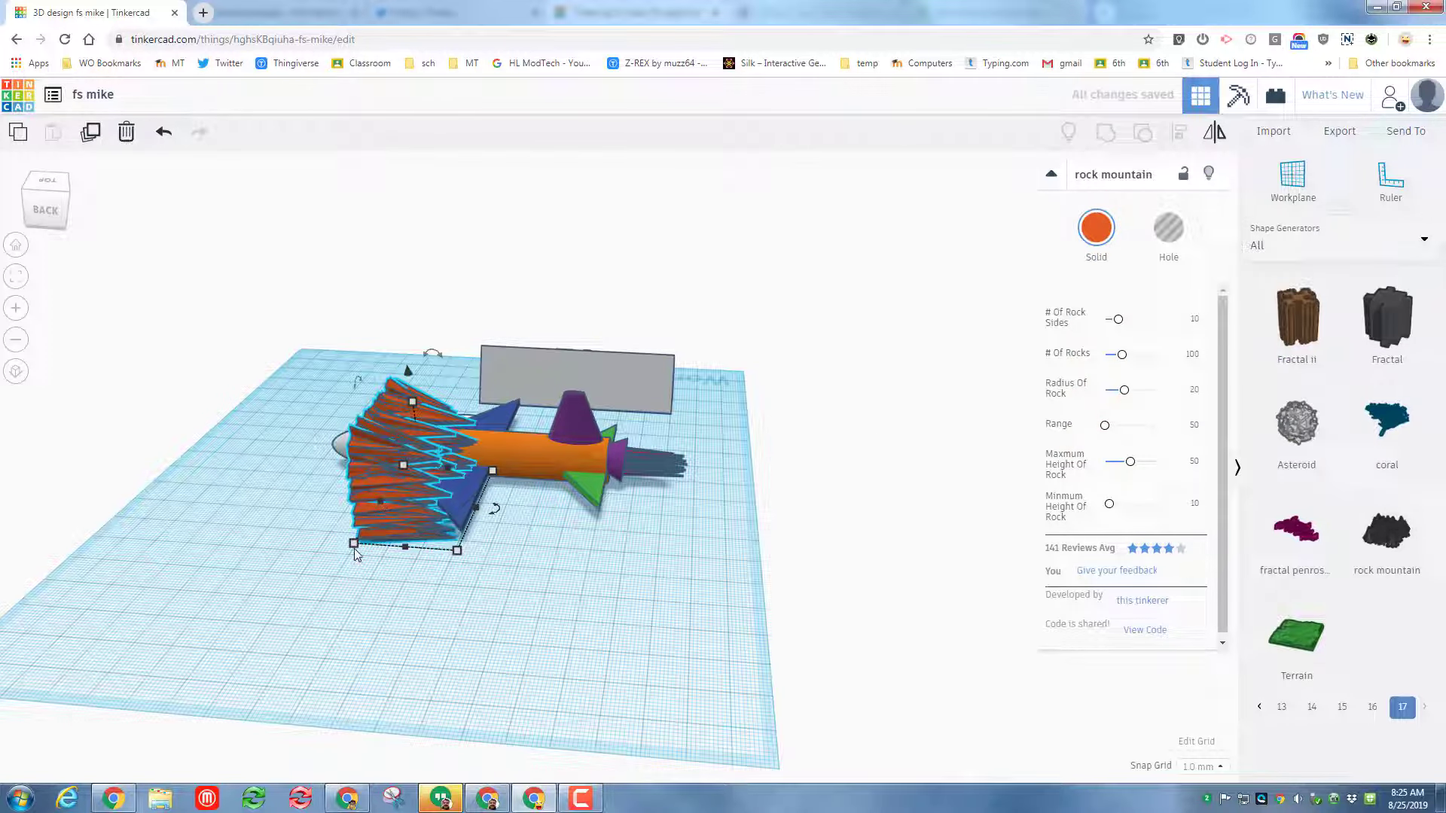
Step: Shrink the rock mountain to a small patch and move it onto the tail cone
drag(354, 545, 477, 438)
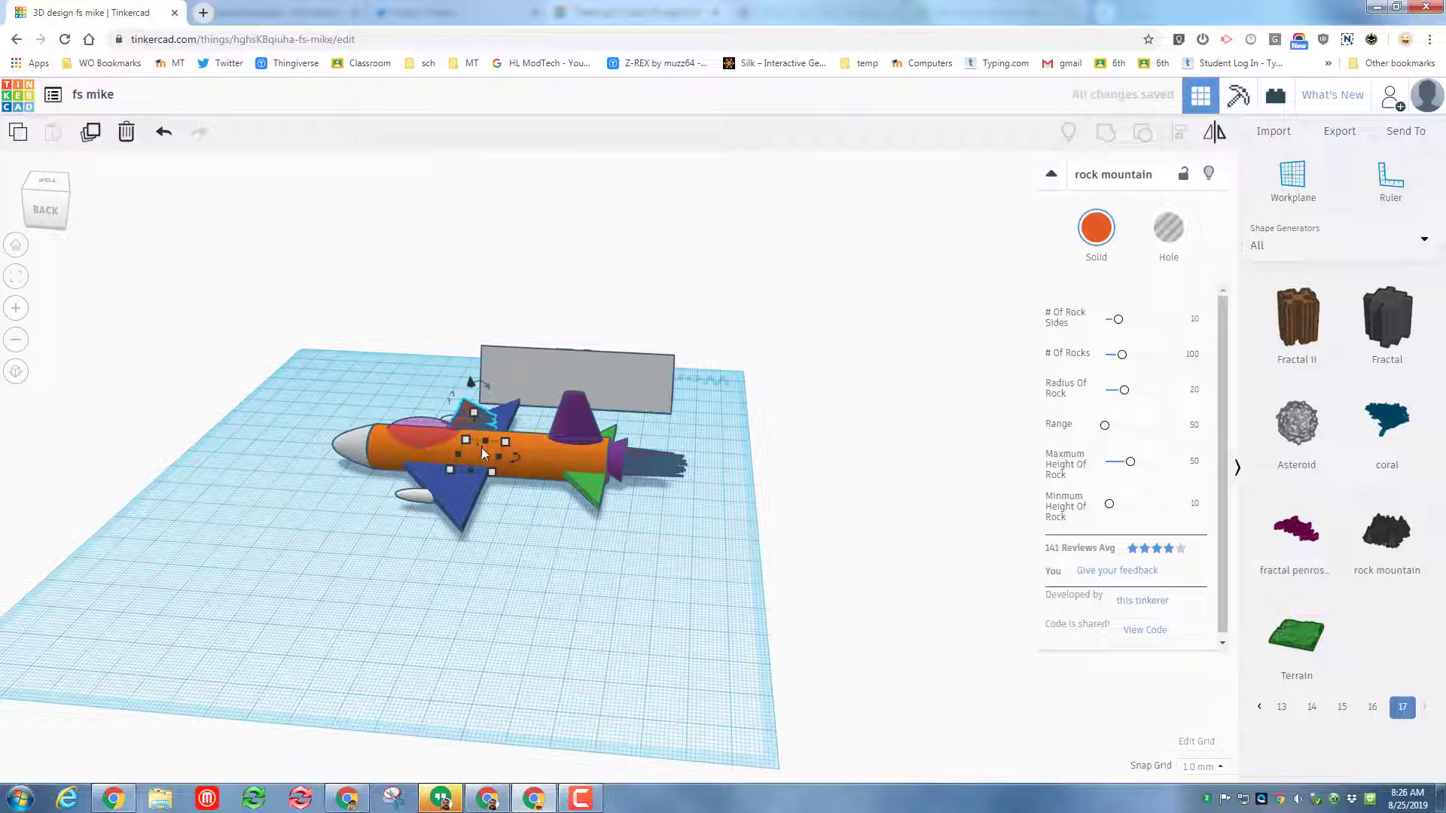
key(Right)
key(Right)
key(Right)
key(Right)
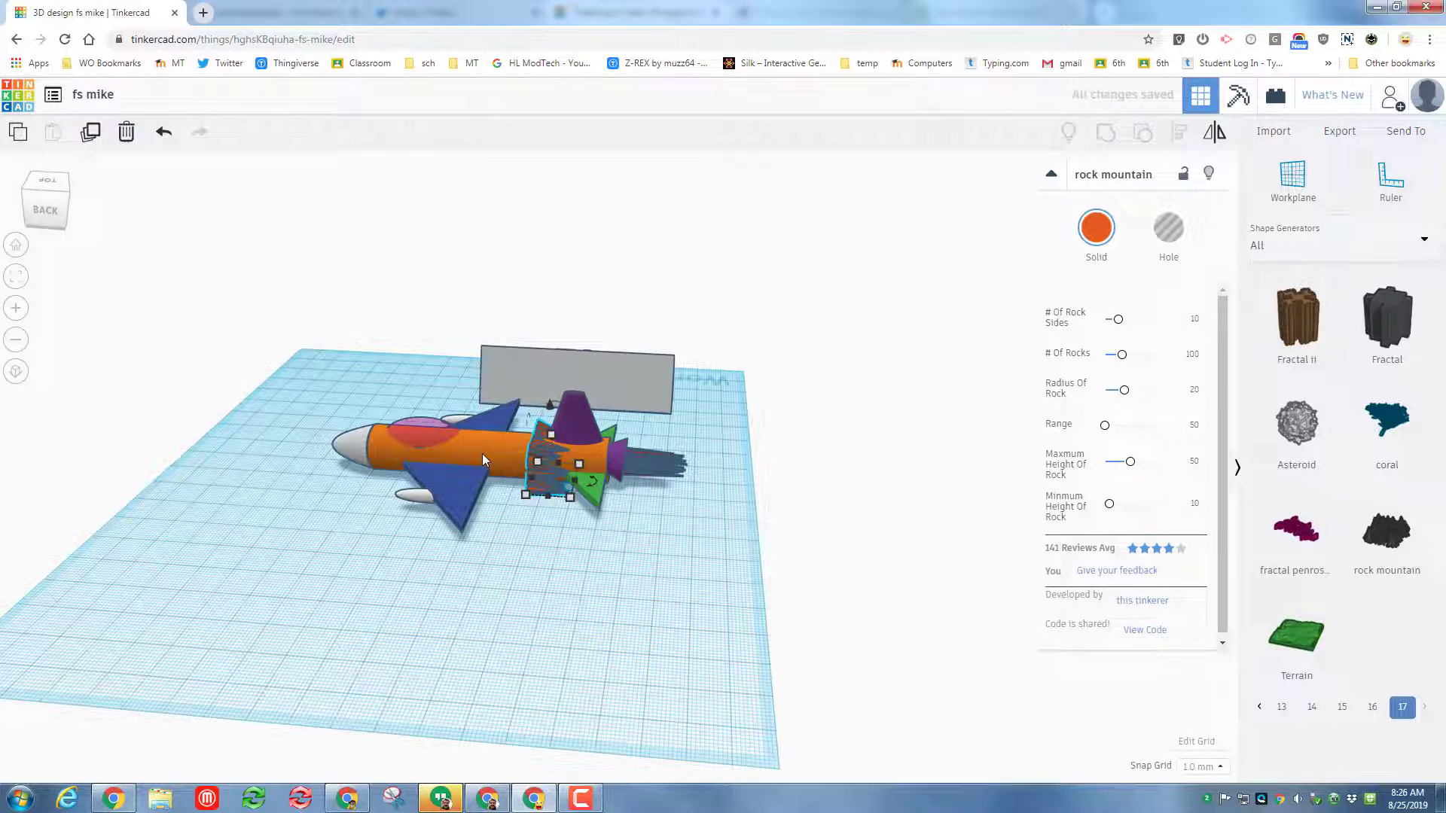
key(Right)
key(Right)
key(Right)
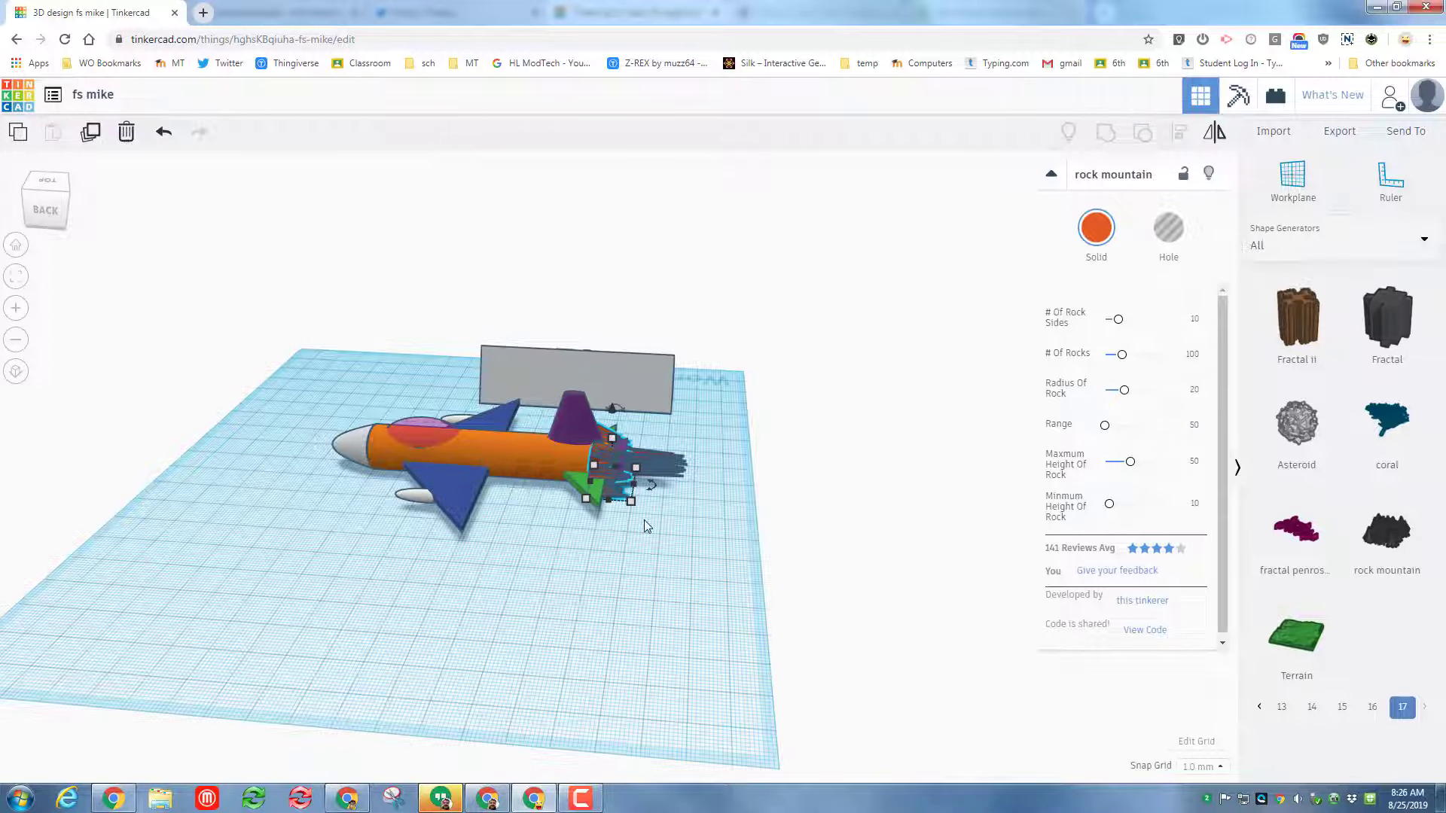
key(Right)
key(Right)
key(Right)
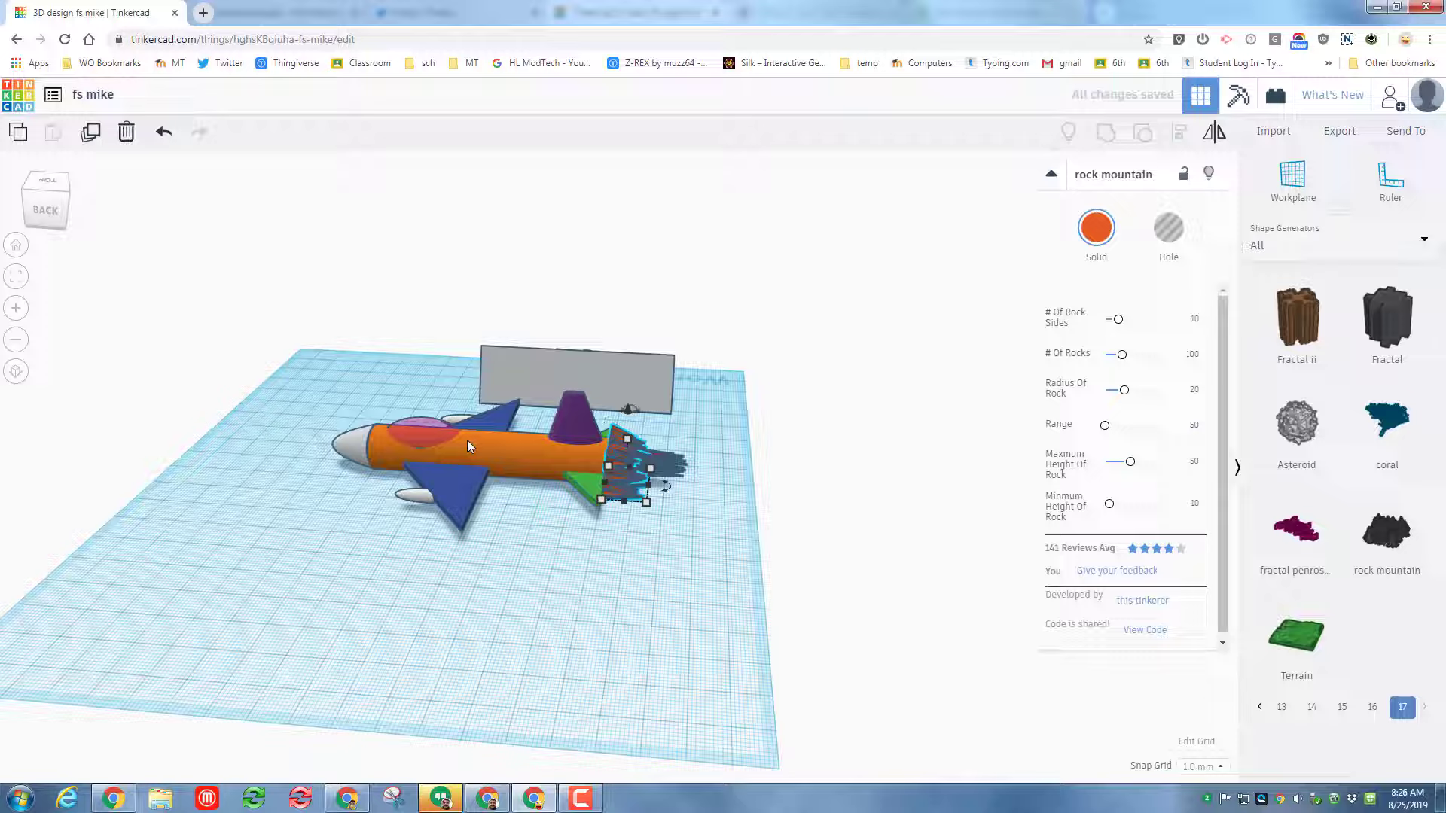
click(14, 277)
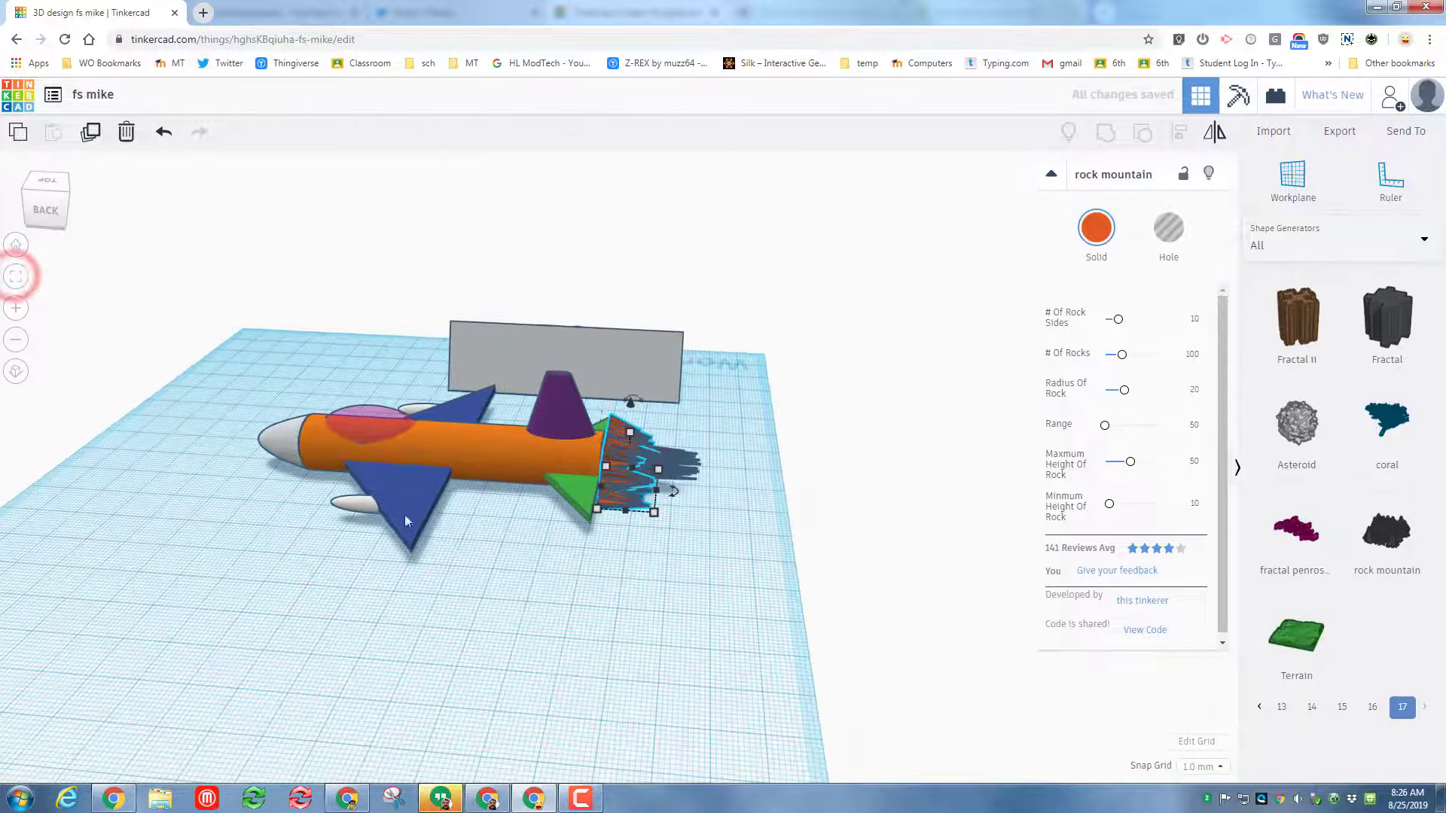
drag(522, 600, 567, 556)
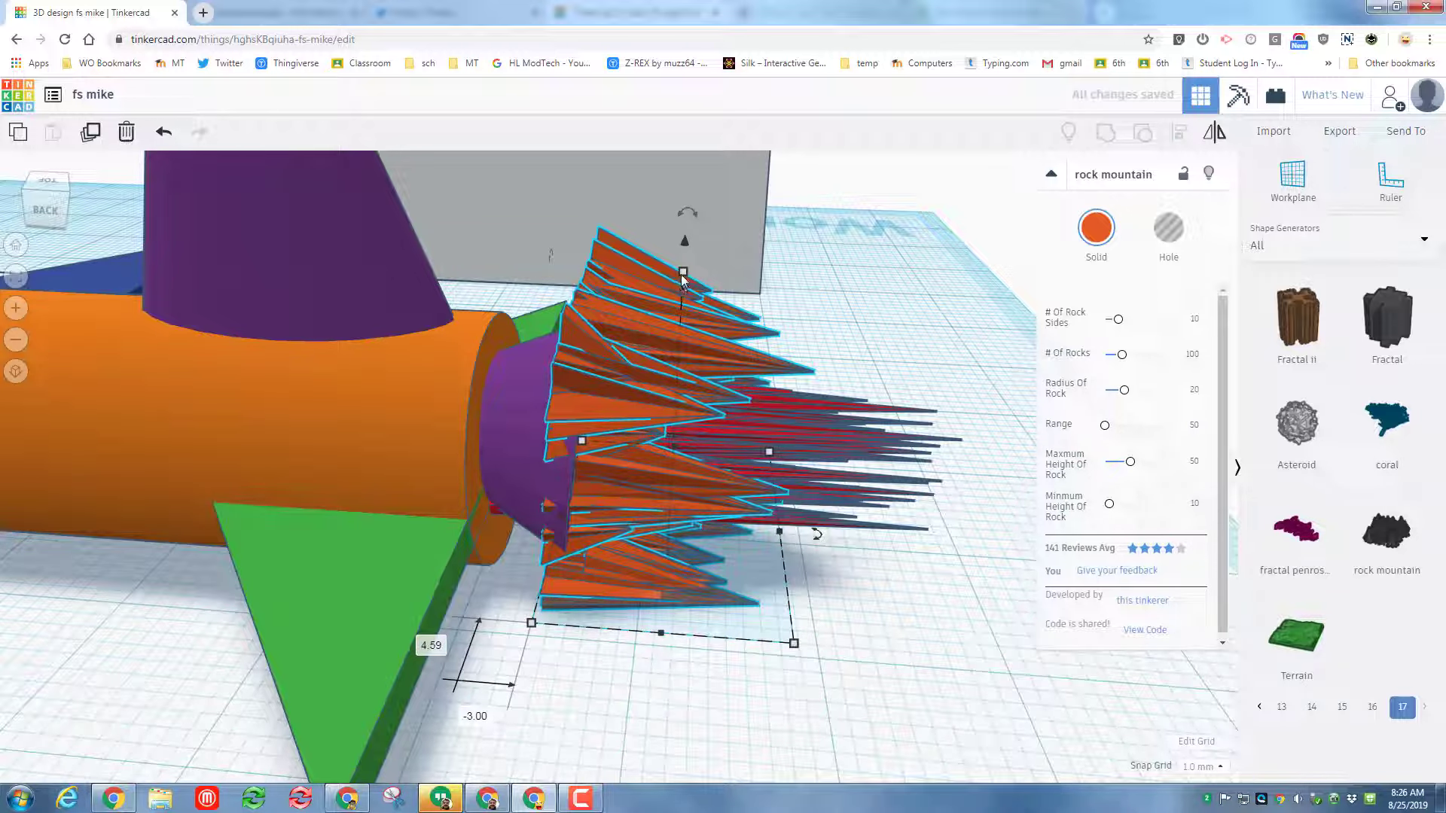
Step: Shorten the rock mountain exhaust and raise it 2 mm into the tail nozzle
drag(682, 278, 679, 407)
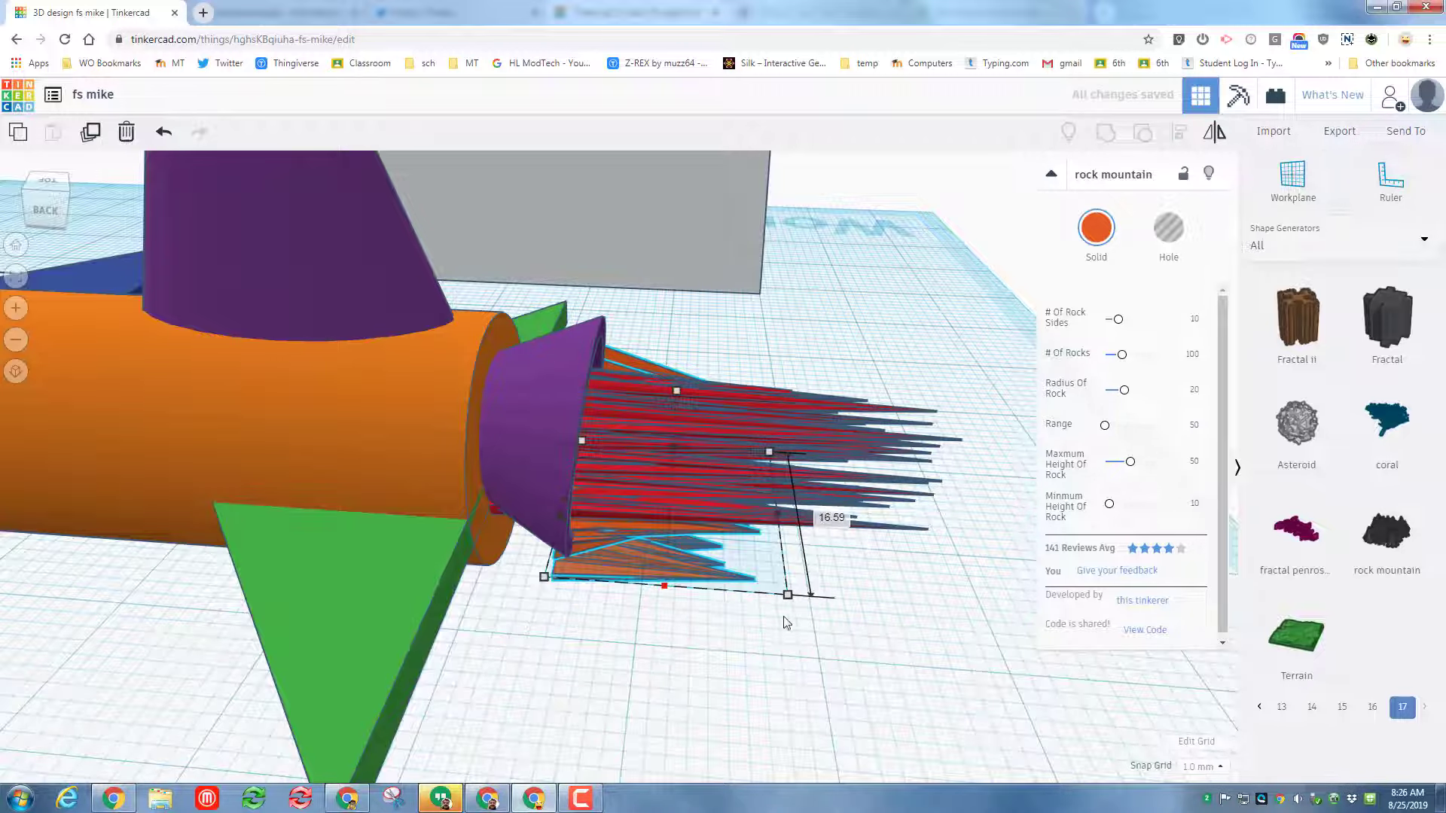
right_drag(783, 616, 755, 565)
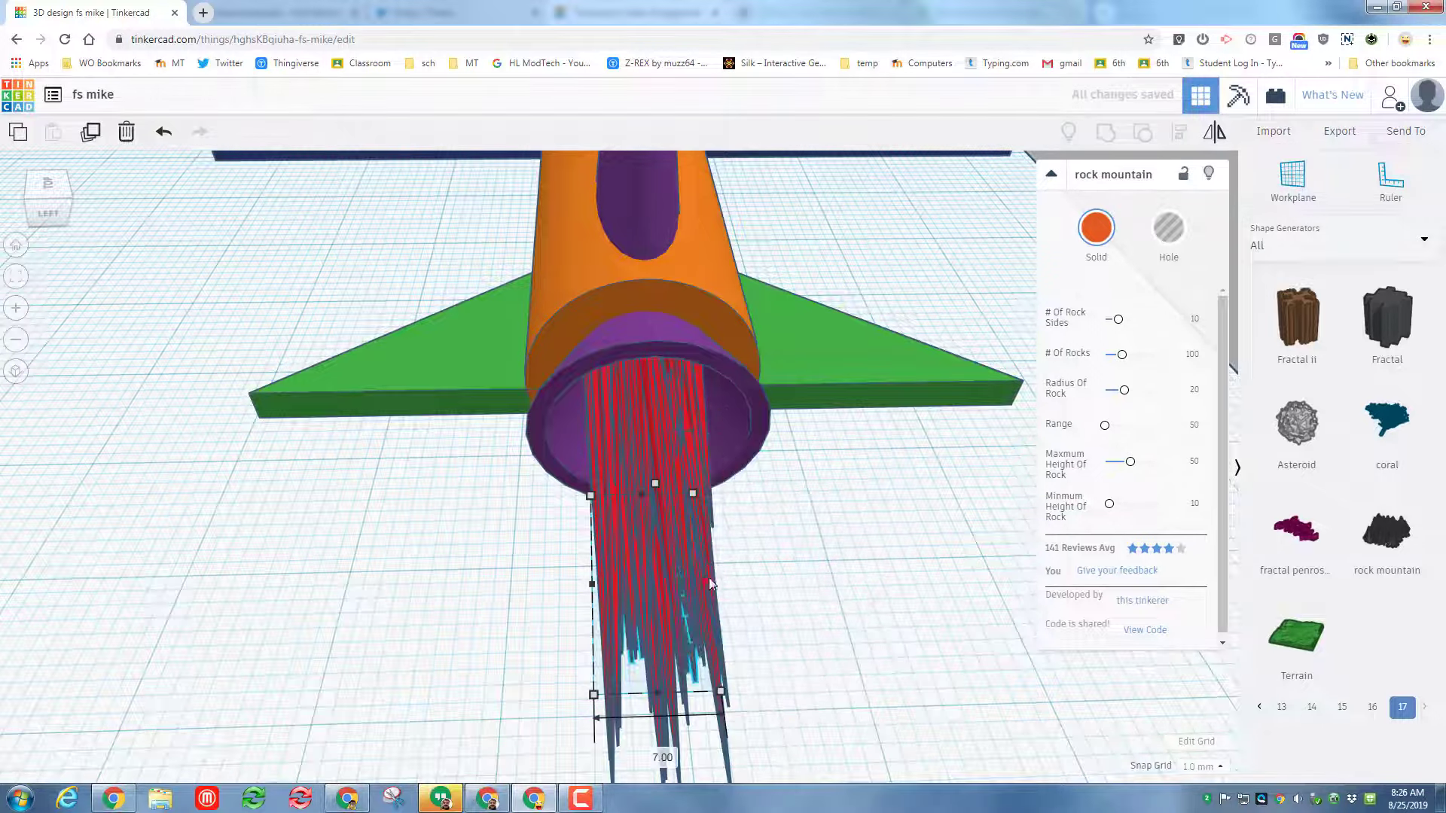
right_drag(708, 577, 576, 549)
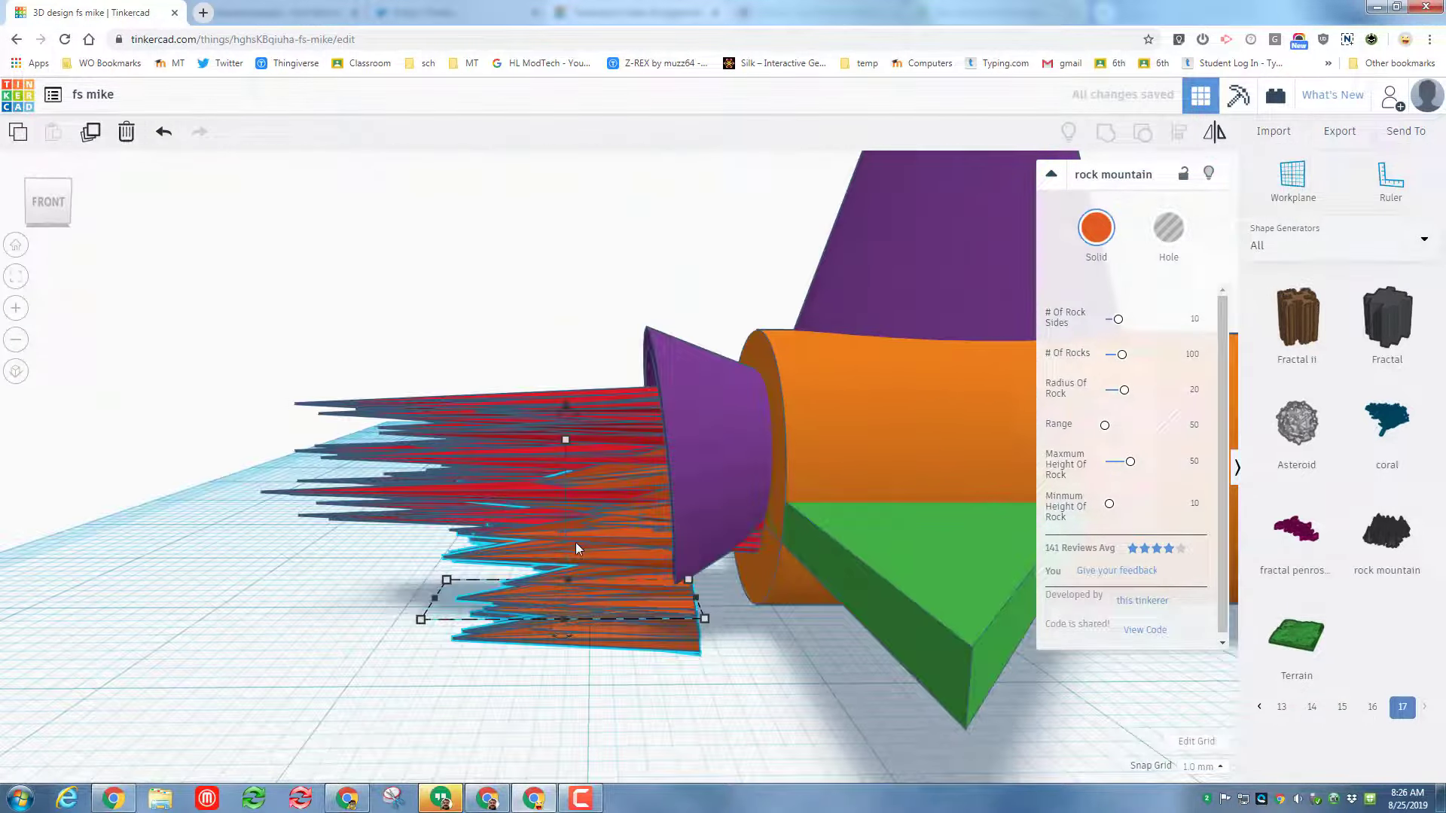
key(ctrl+Up)
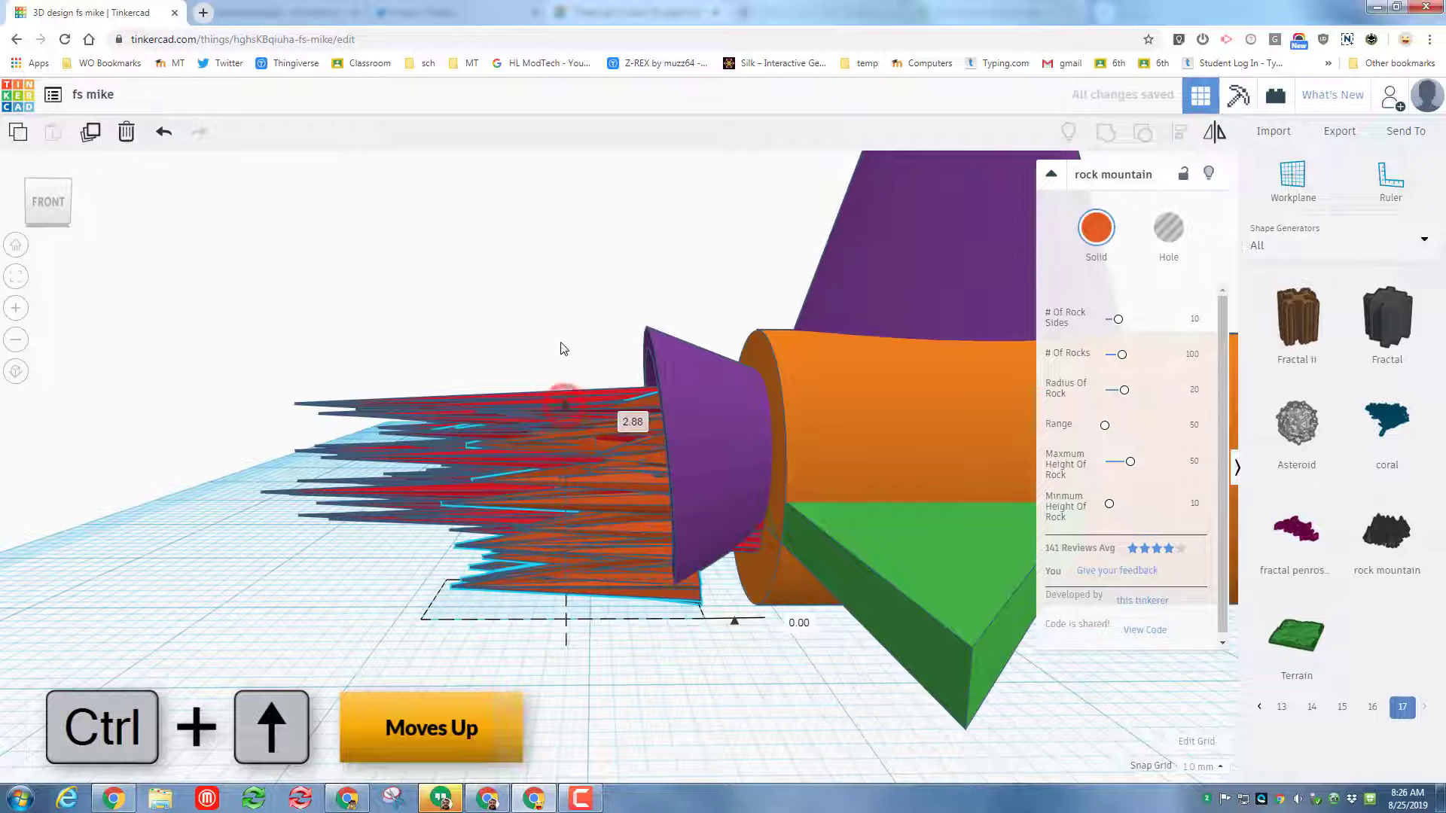
key(ctrl+Up)
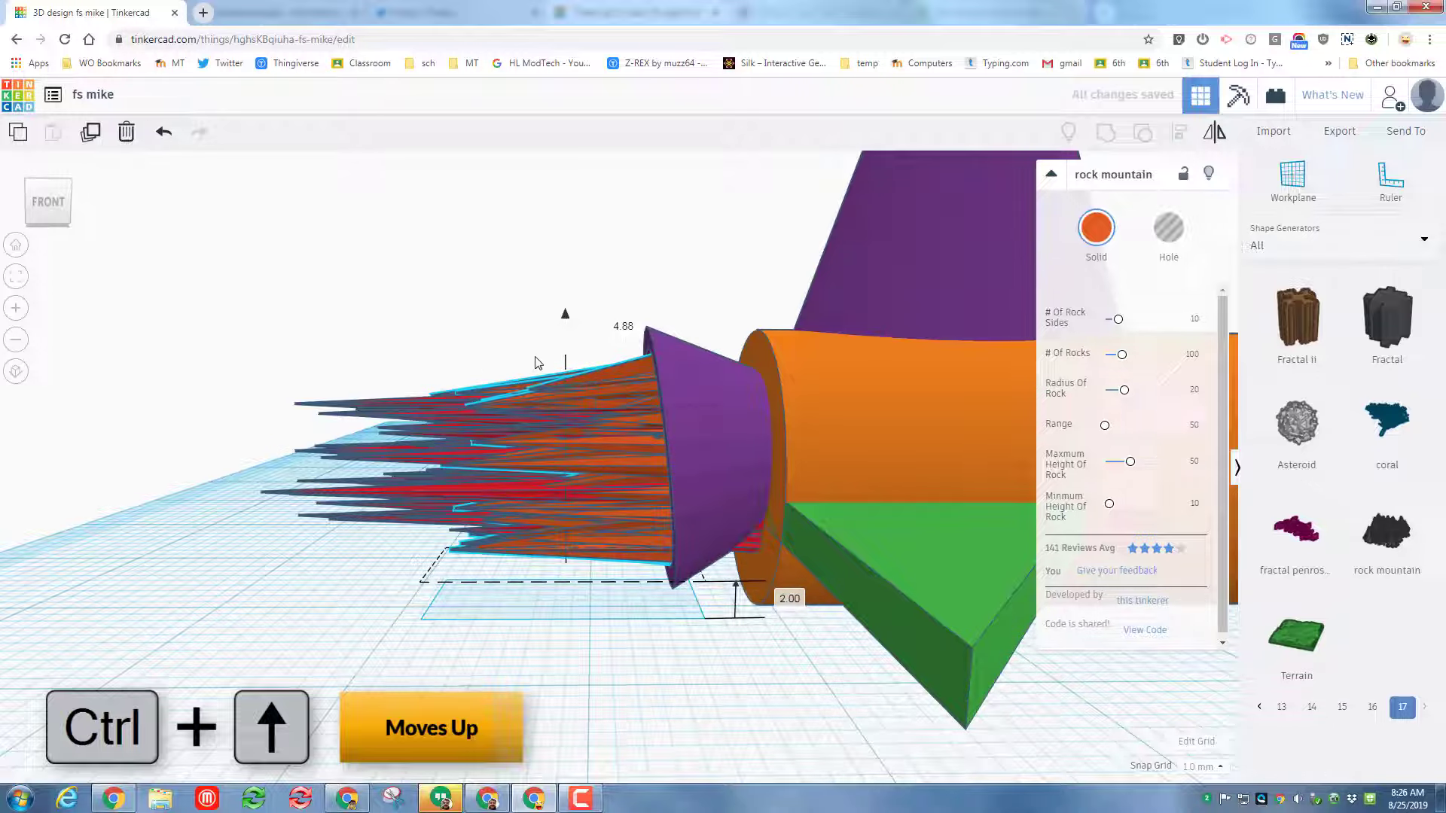
right_drag(110, 618, 738, 662)
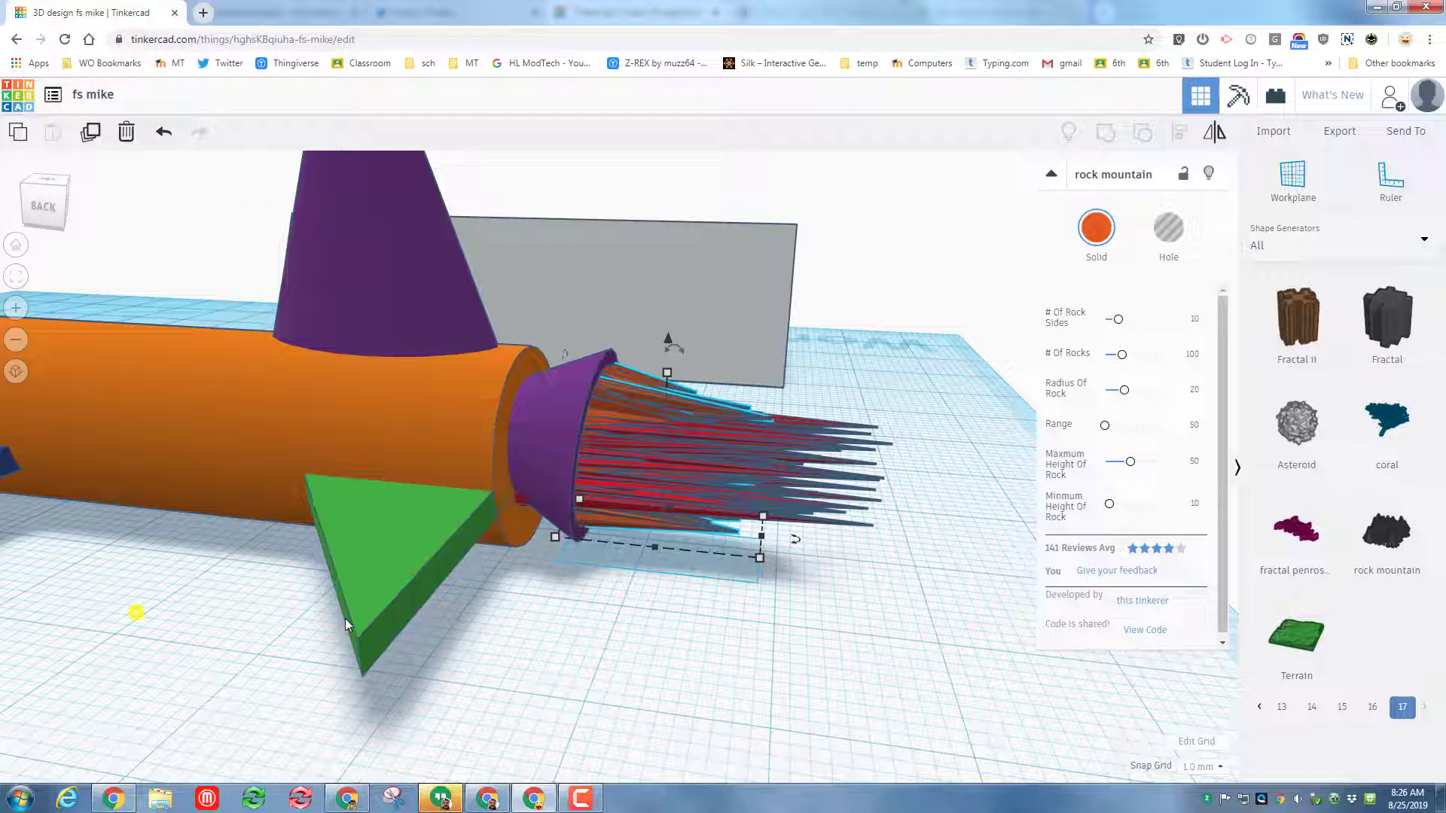
right_drag(345, 618, 268, 582)
scroll(627, 680, down, 5)
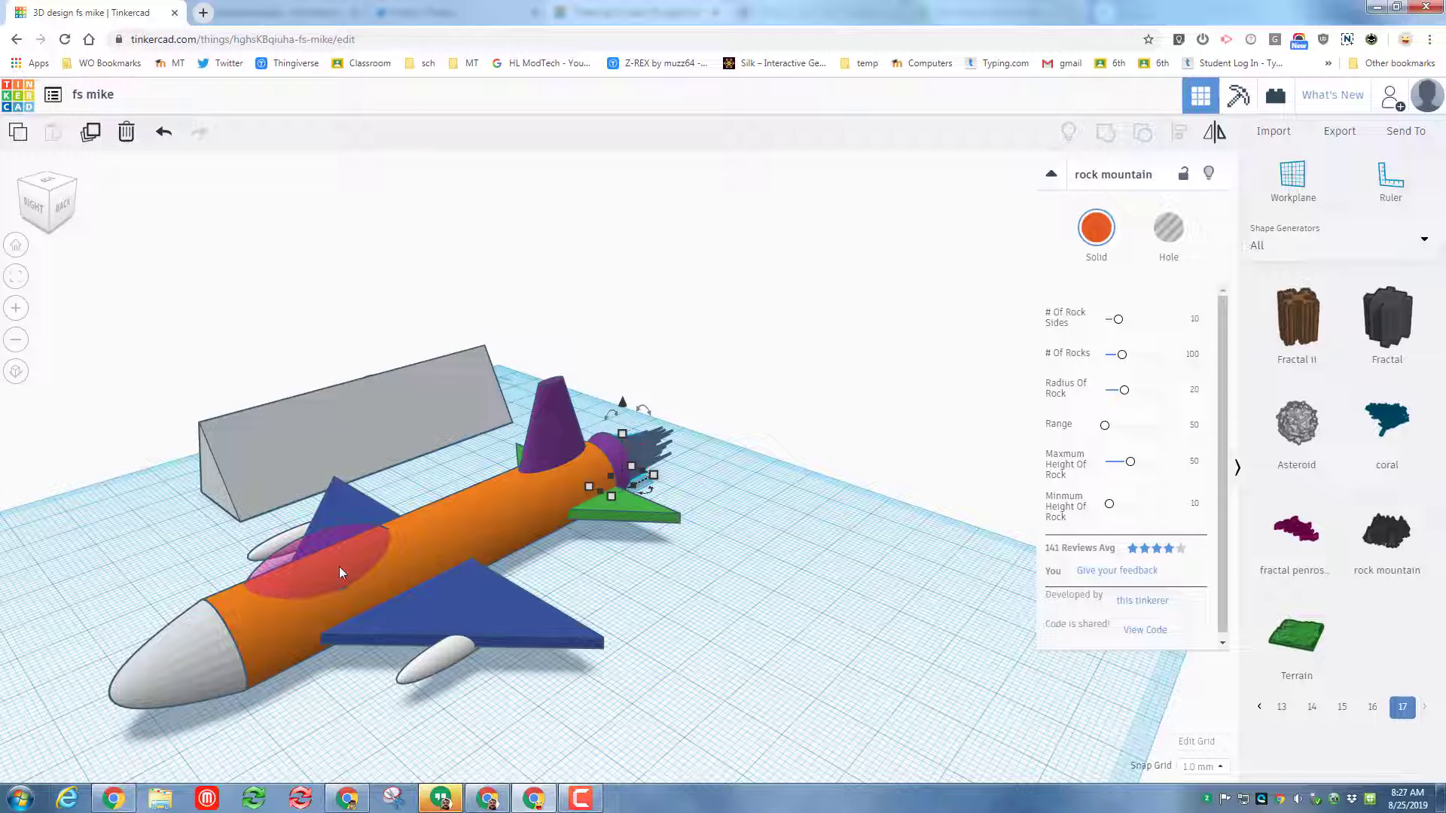
Step: Place a Basic Shapes hole cylinder over the red cockpit, about 29 mm long
click(314, 559)
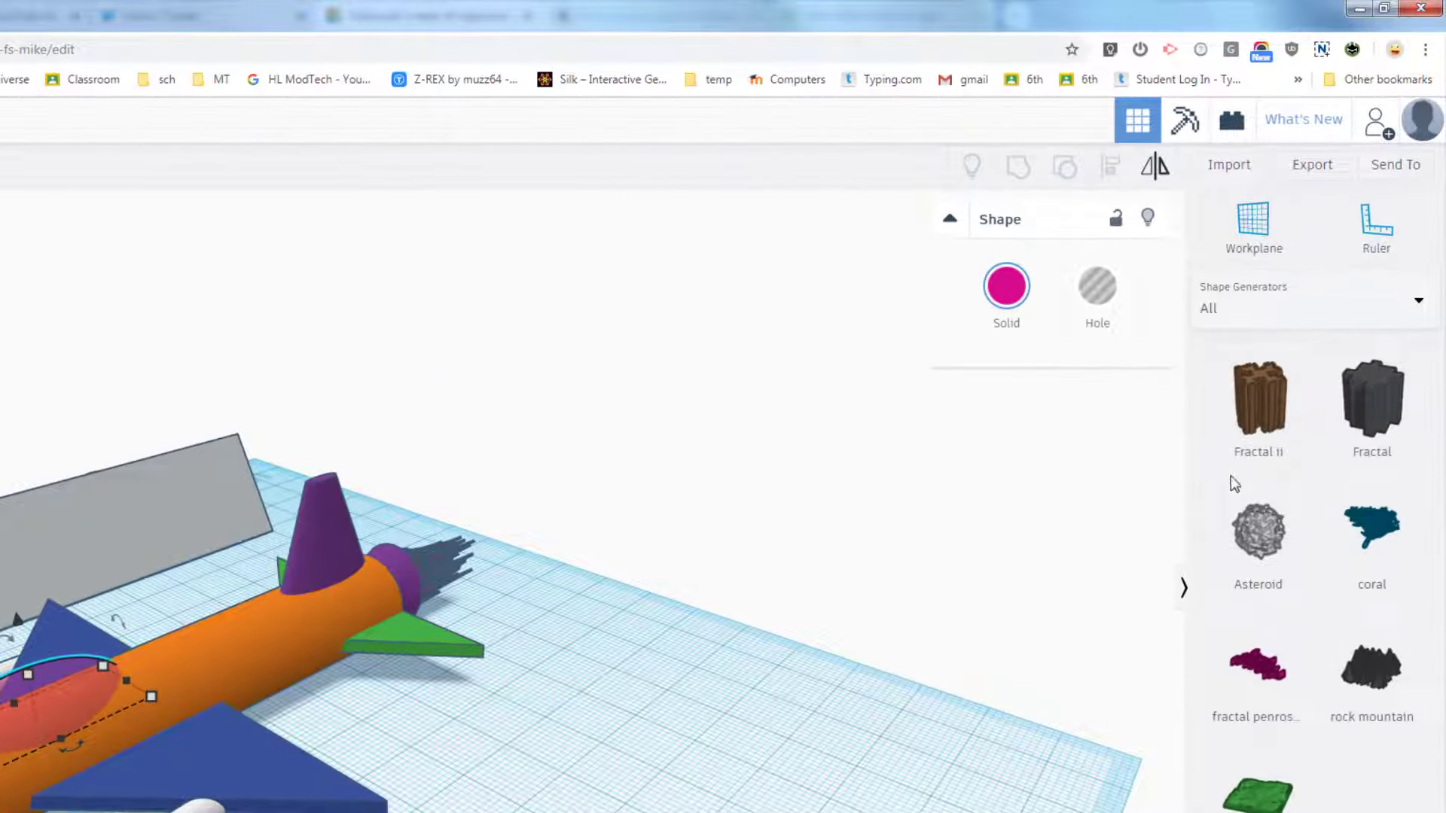
click(1275, 307)
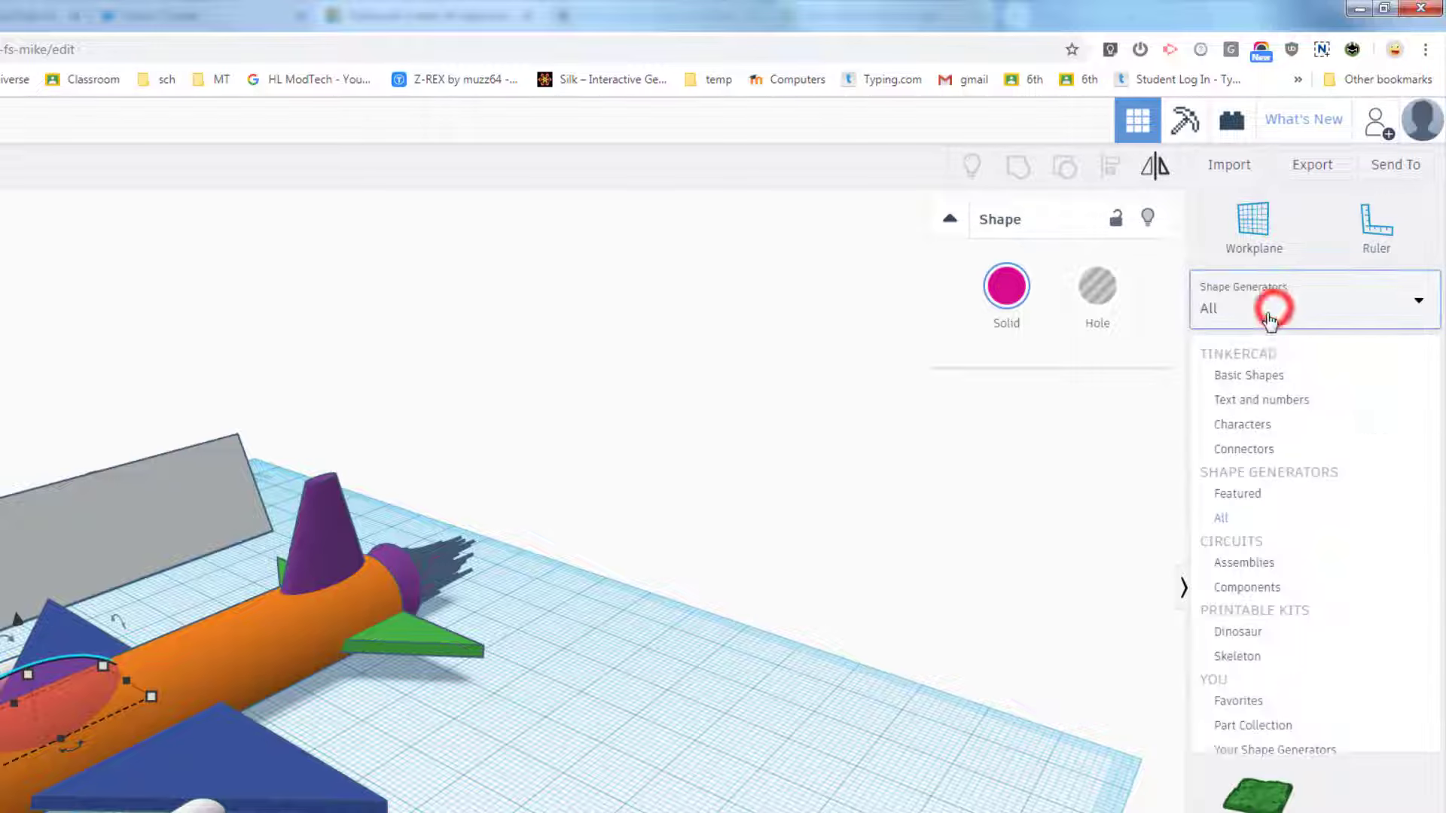
click(1260, 382)
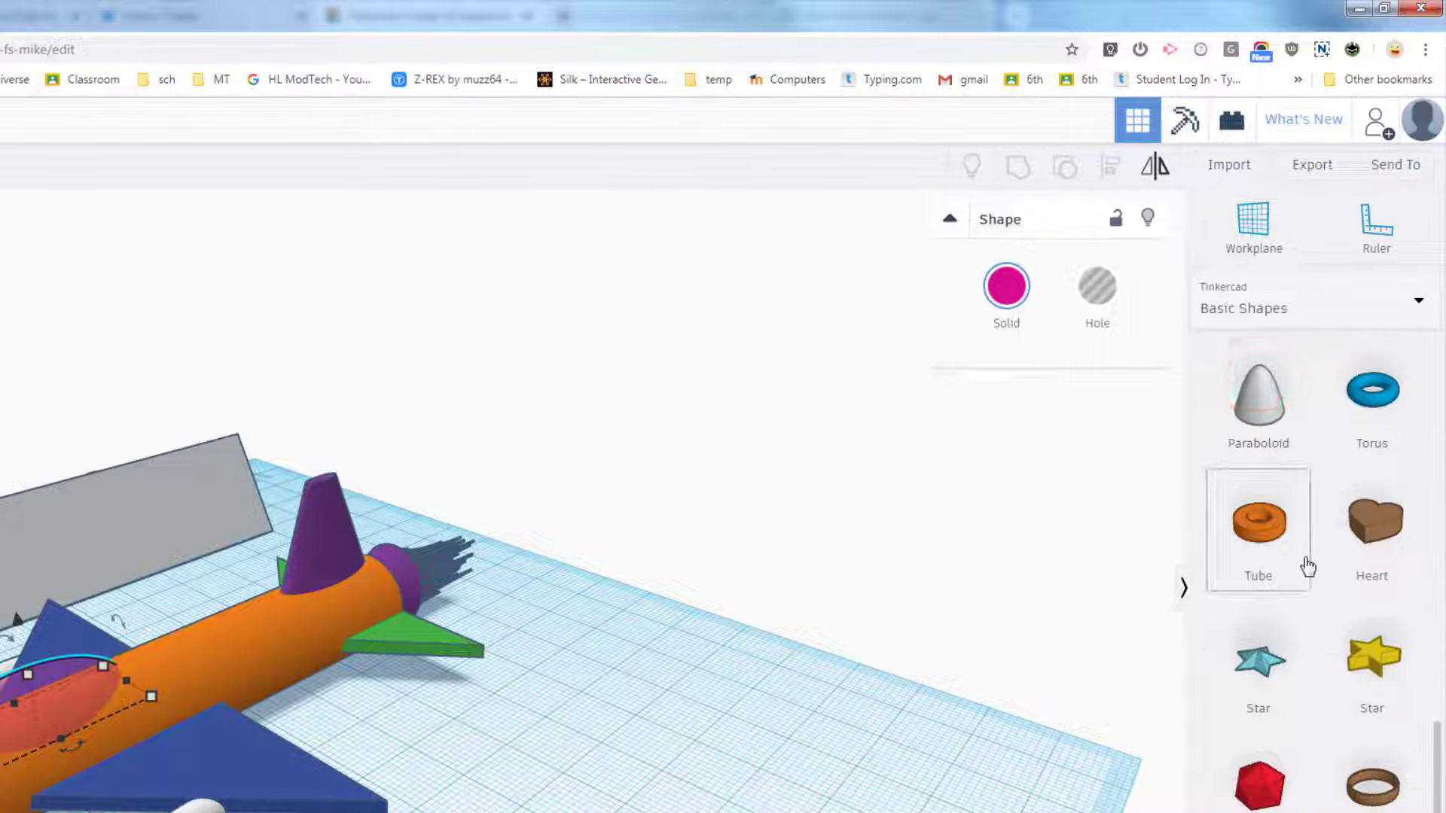
scroll(1308, 569, up, 2)
scroll(1308, 567, up, 10)
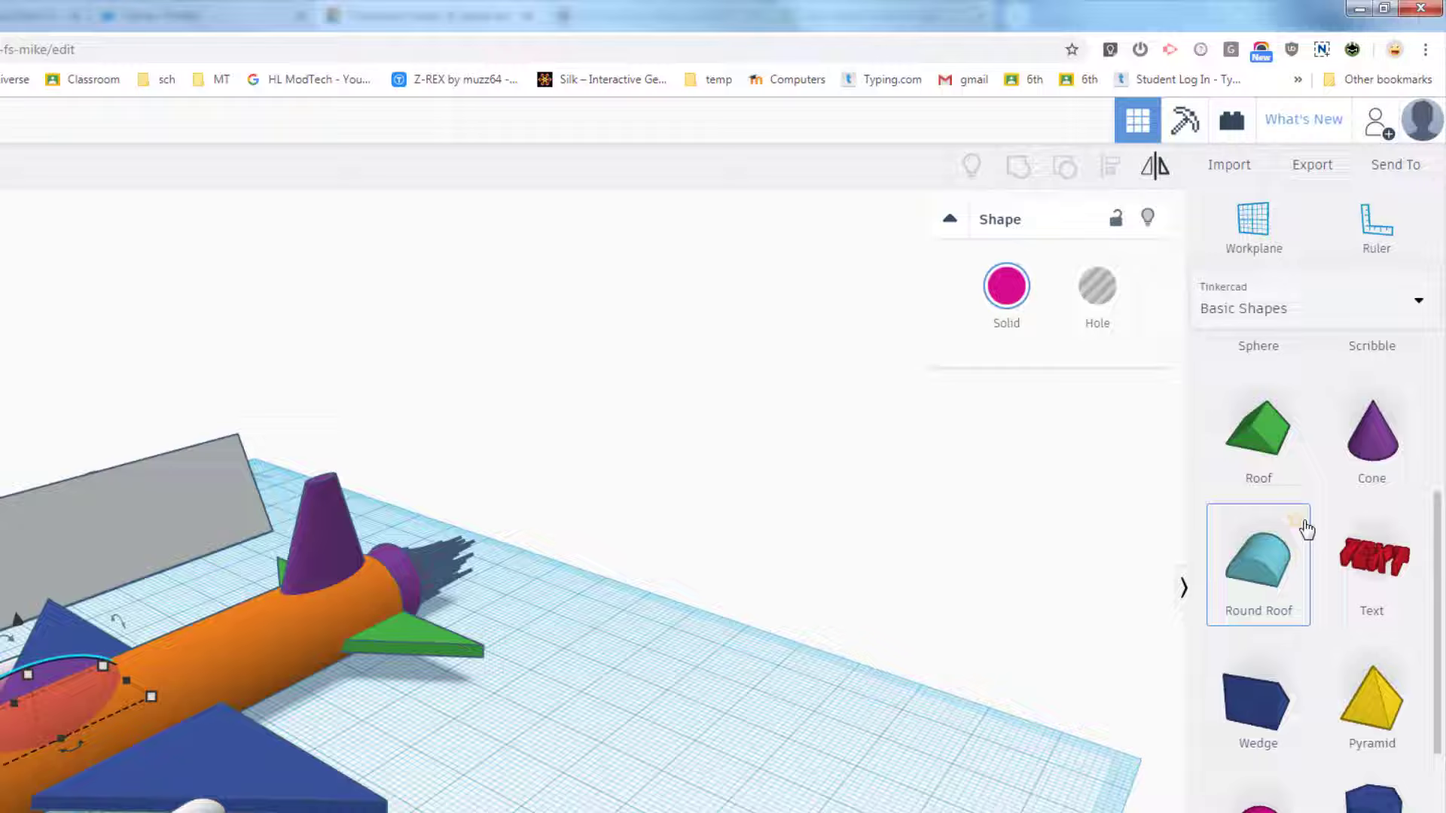
scroll(1315, 519, up, 1)
drag(1371, 399, 34, 800)
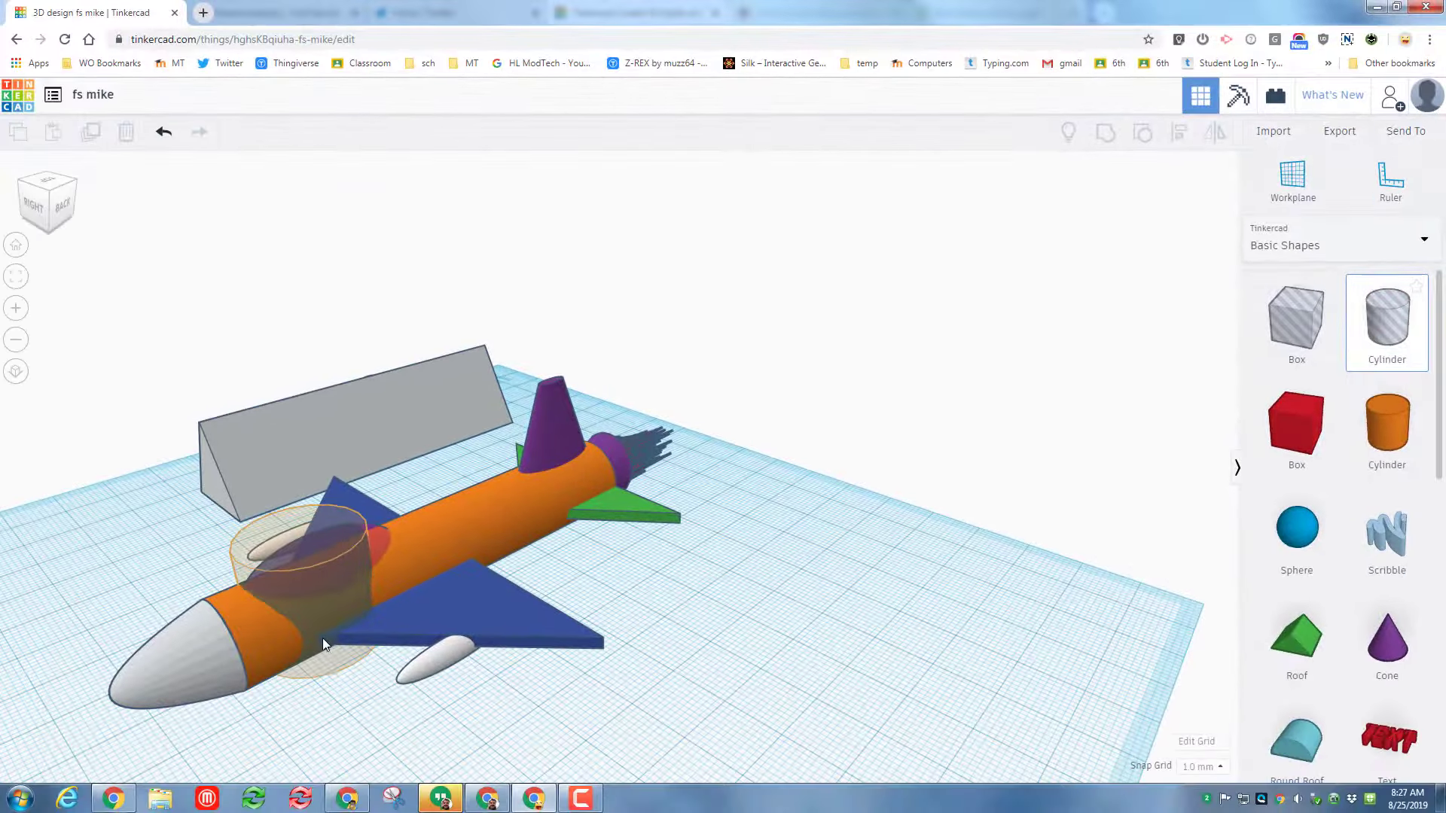
drag(322, 639, 400, 599)
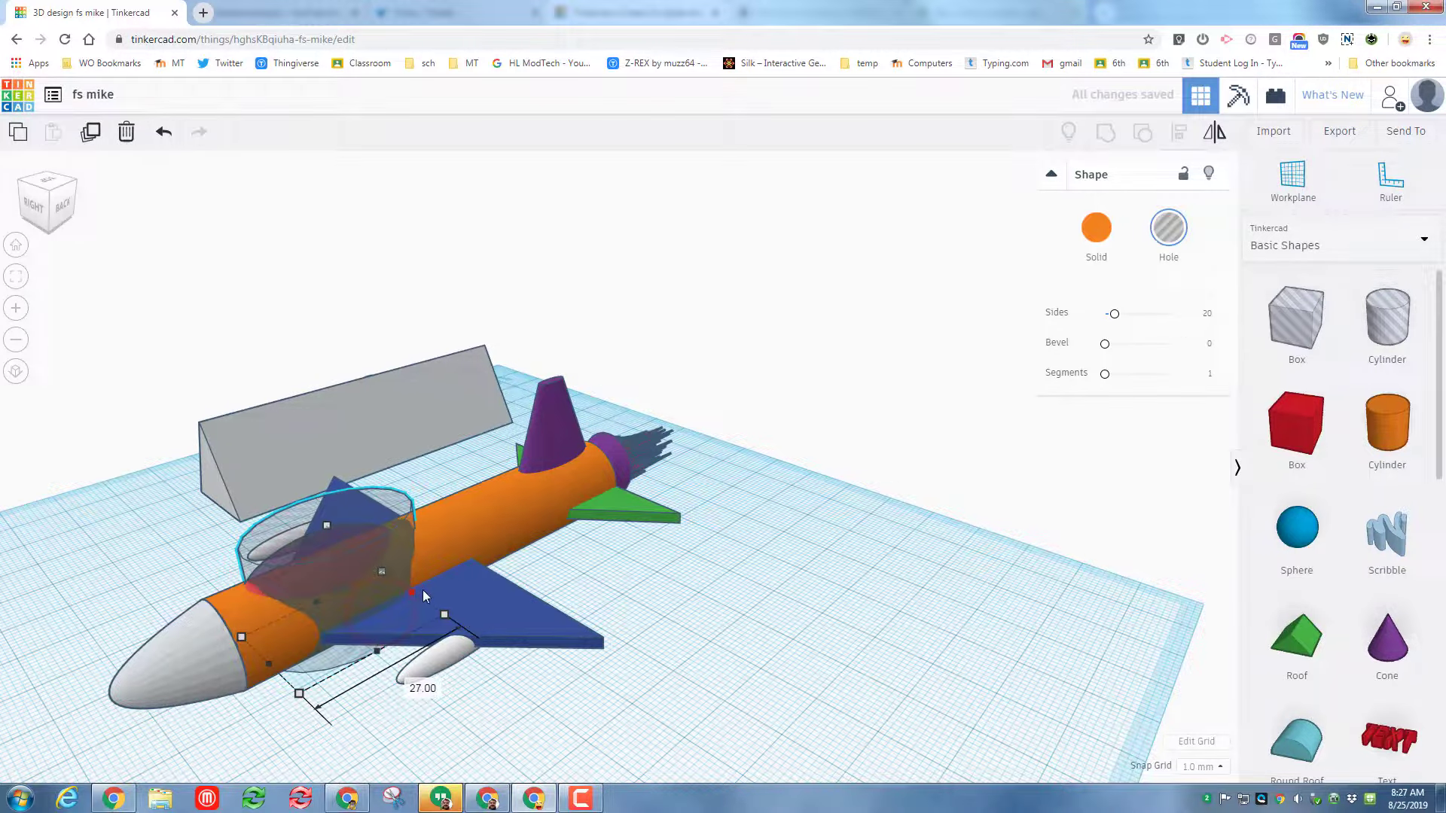
drag(423, 595, 428, 592)
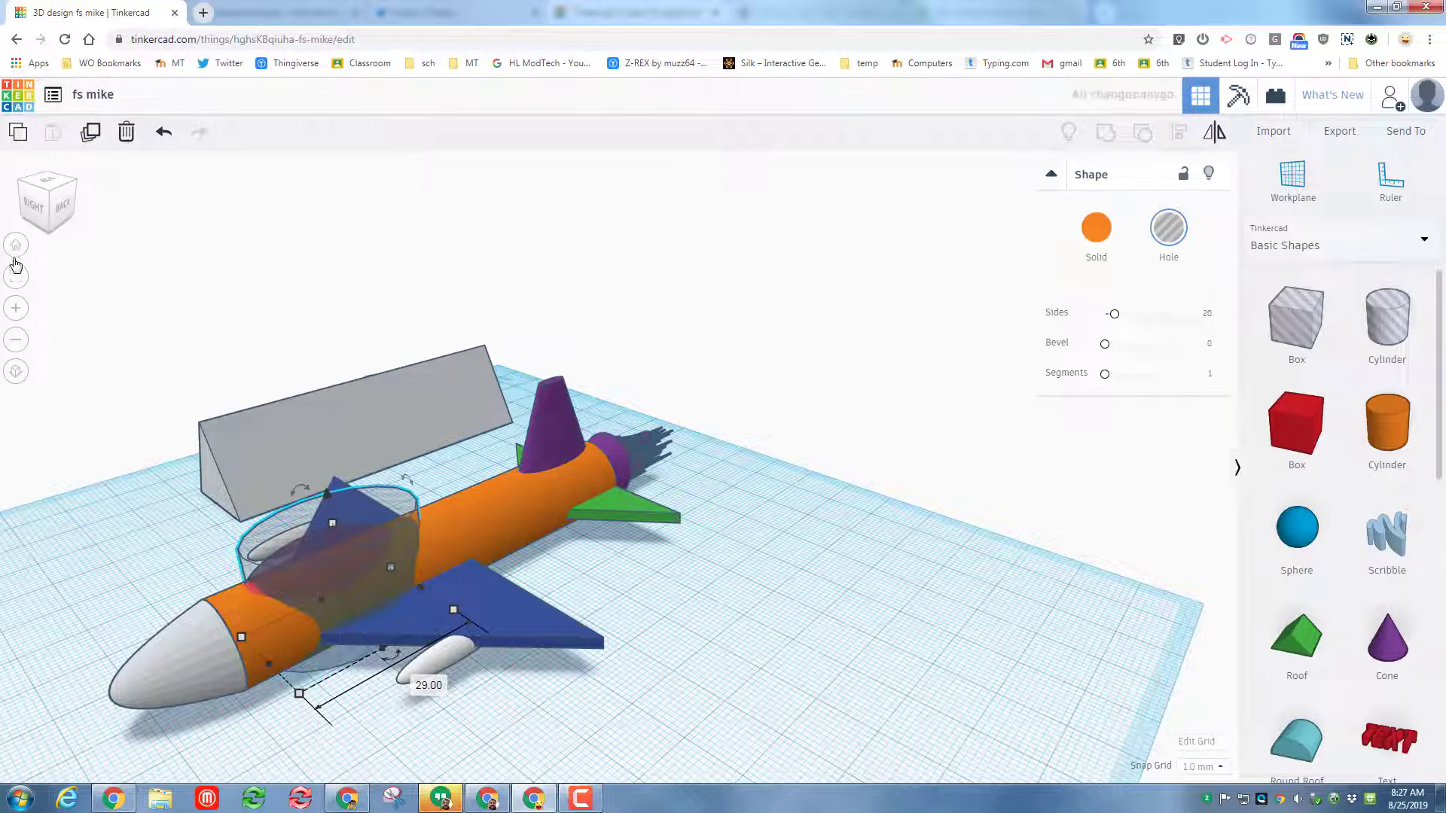
Step: Narrow the hole cylinder from the top view and lock the fuselage in place
click(33, 188)
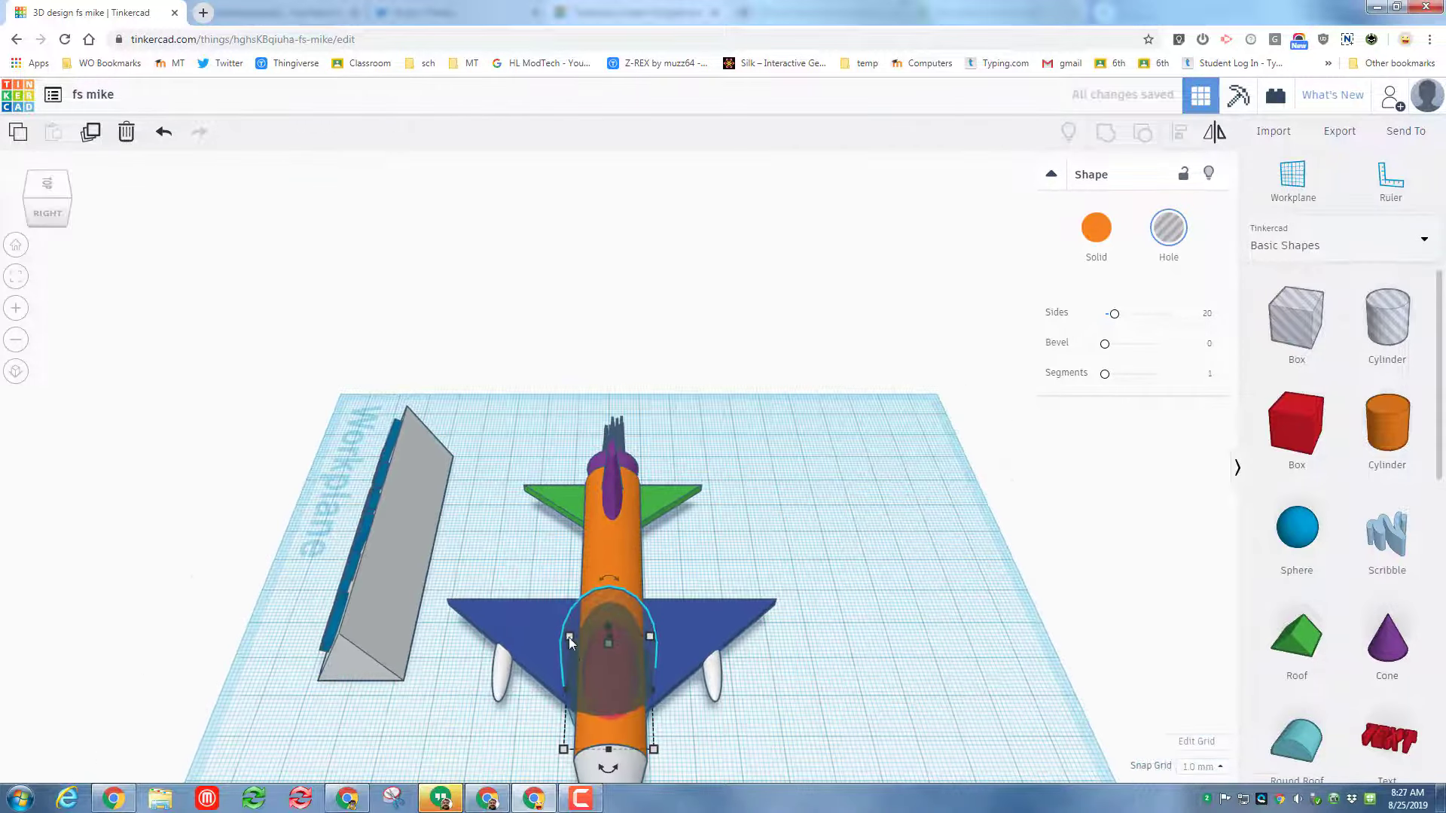
drag(654, 689, 616, 688)
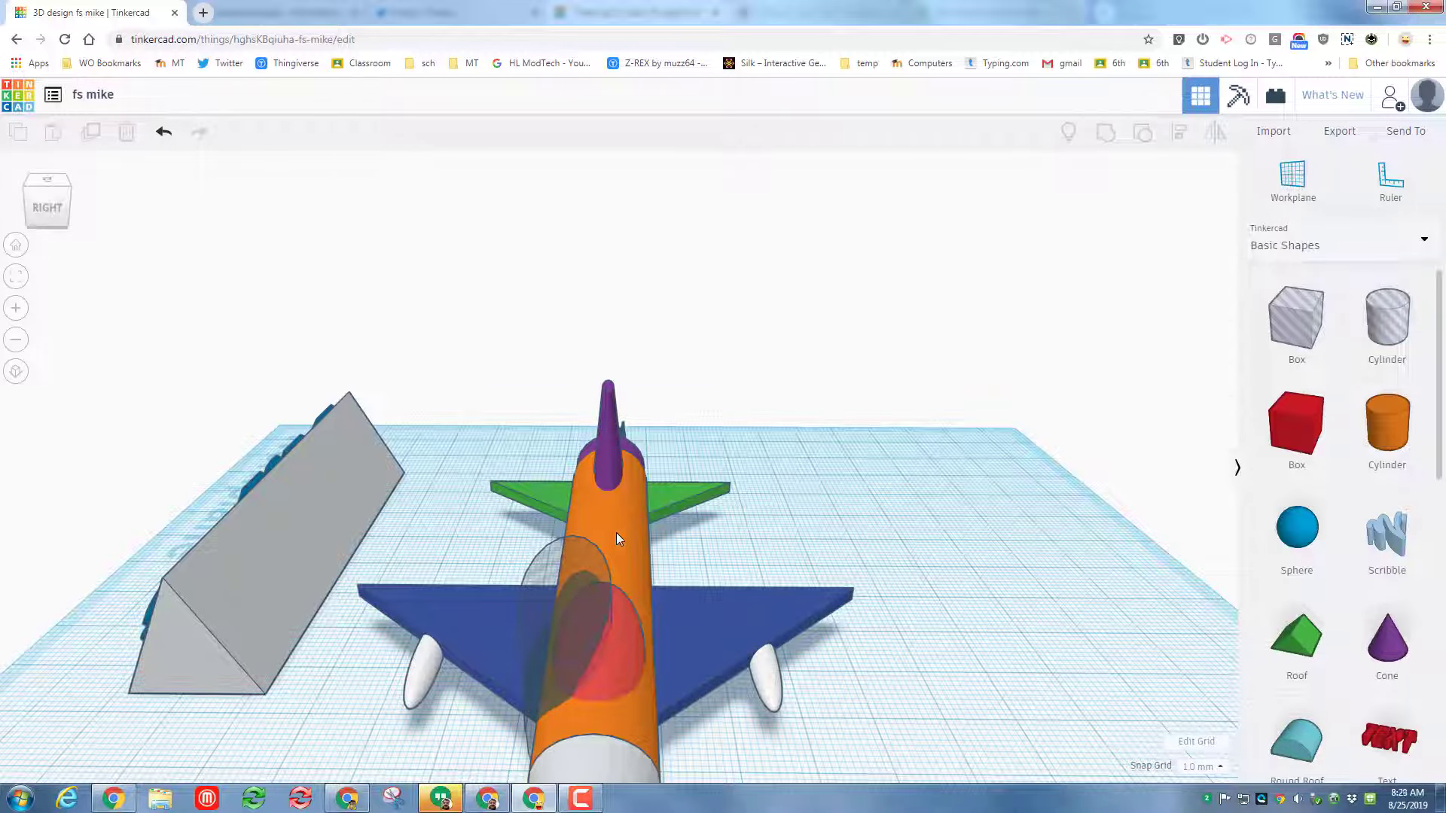
click(616, 532)
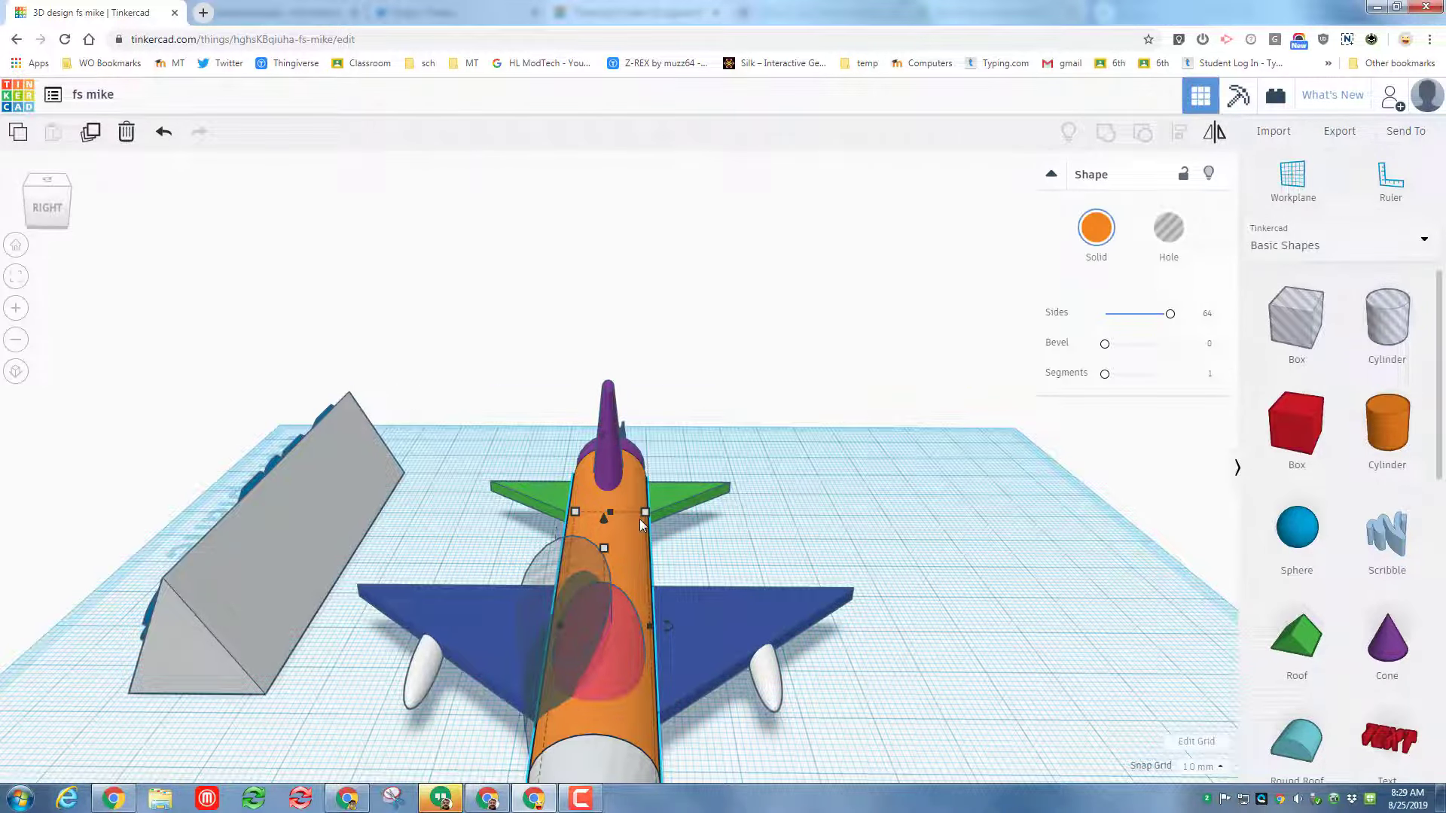
click(1181, 177)
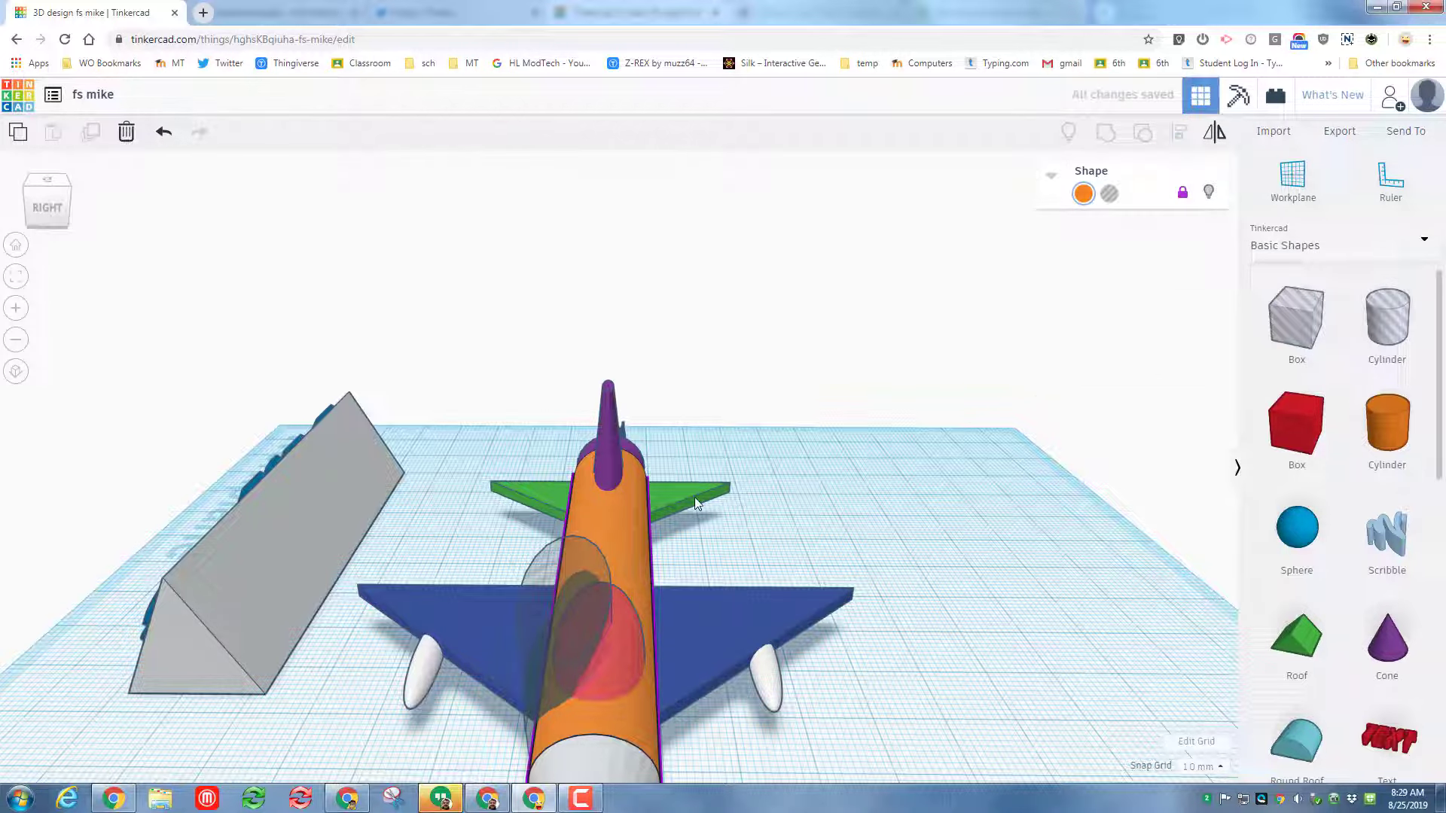
Step: Select the hole with the fuselage and use Align to centre it, repeating to line them up
click(561, 552)
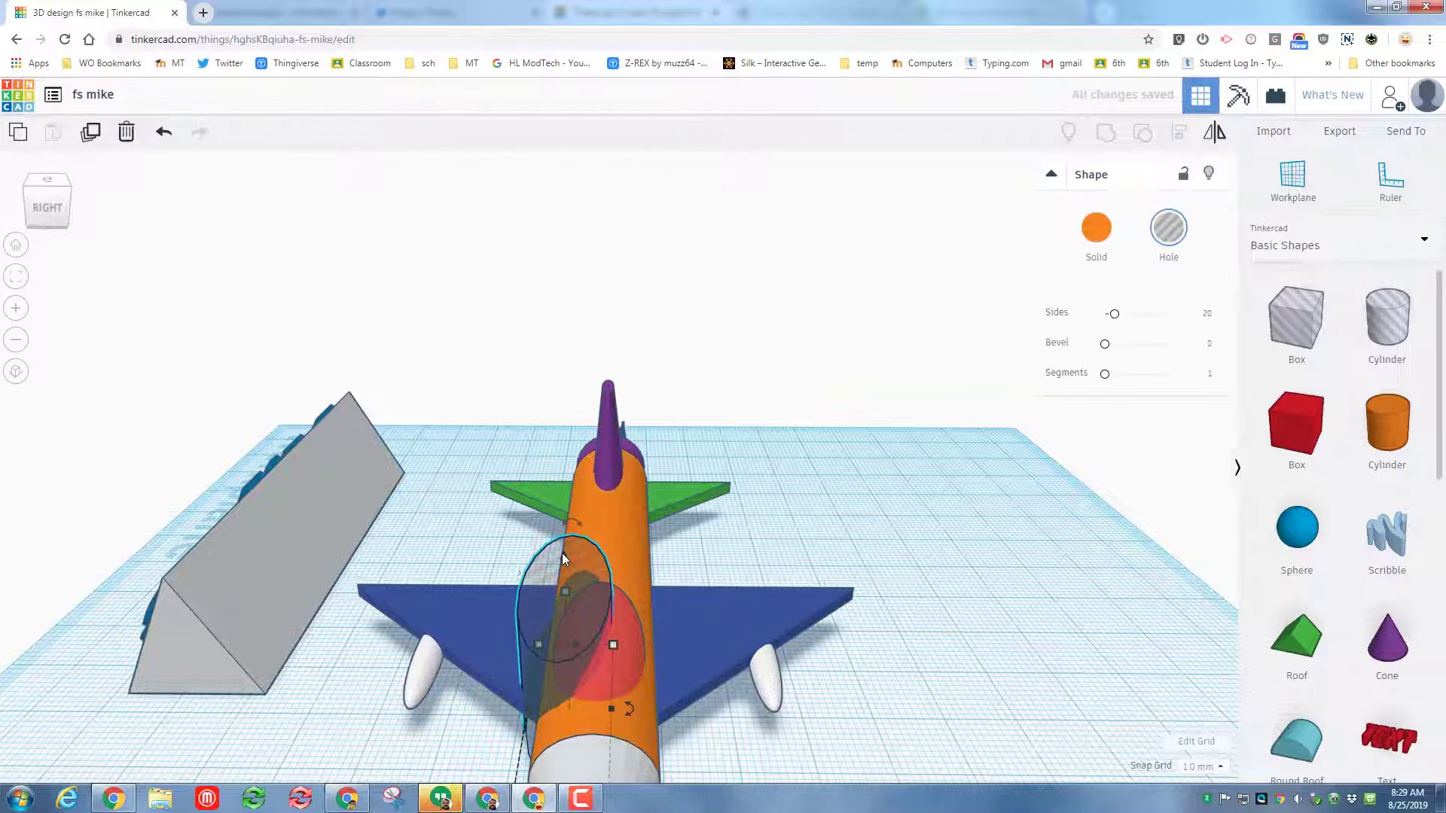
shift+click(624, 526)
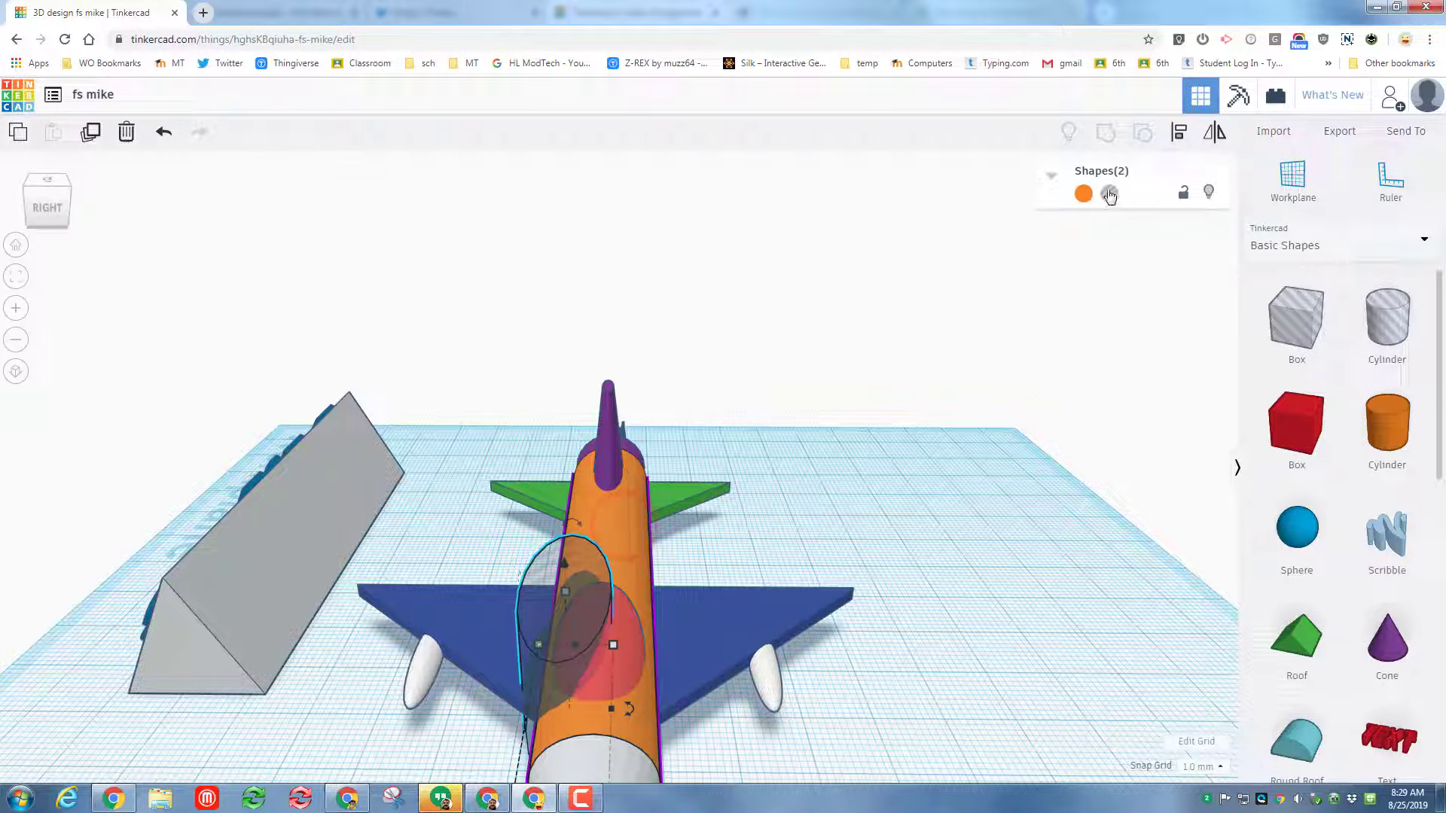
click(1179, 134)
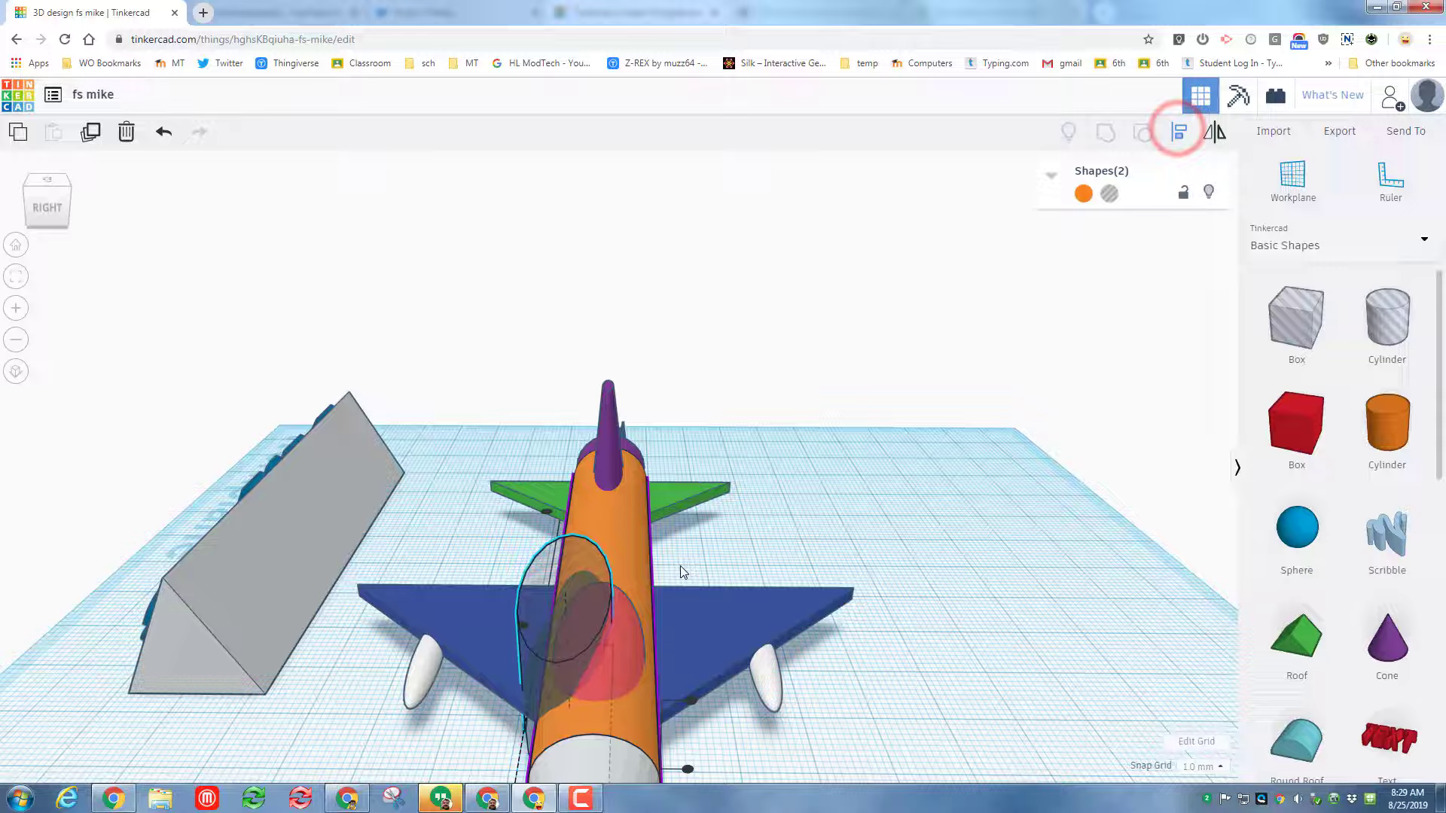
scroll(672, 568, up, 1)
scroll(658, 592, down, 2)
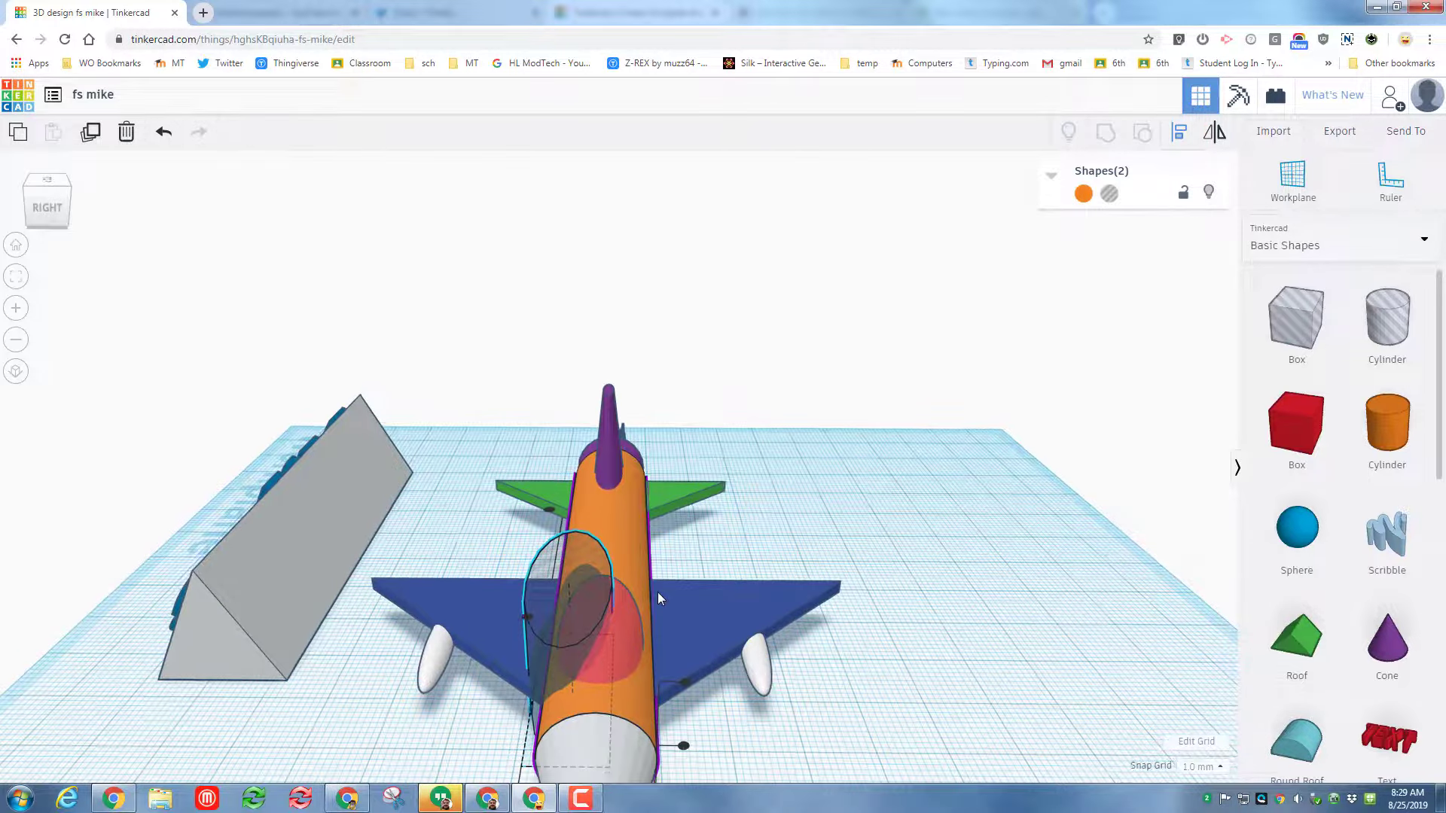
scroll(655, 577, down, 2)
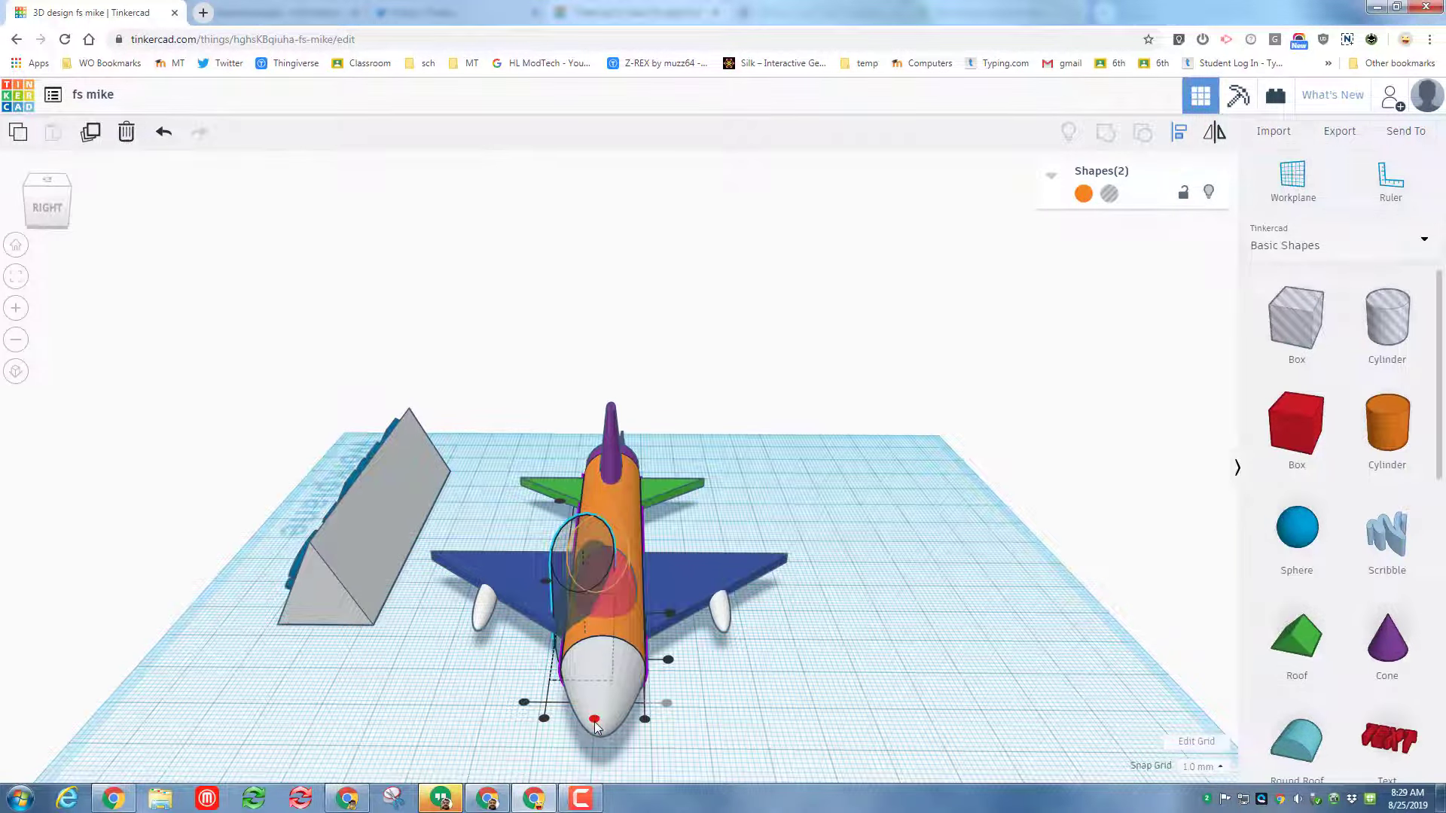
click(594, 719)
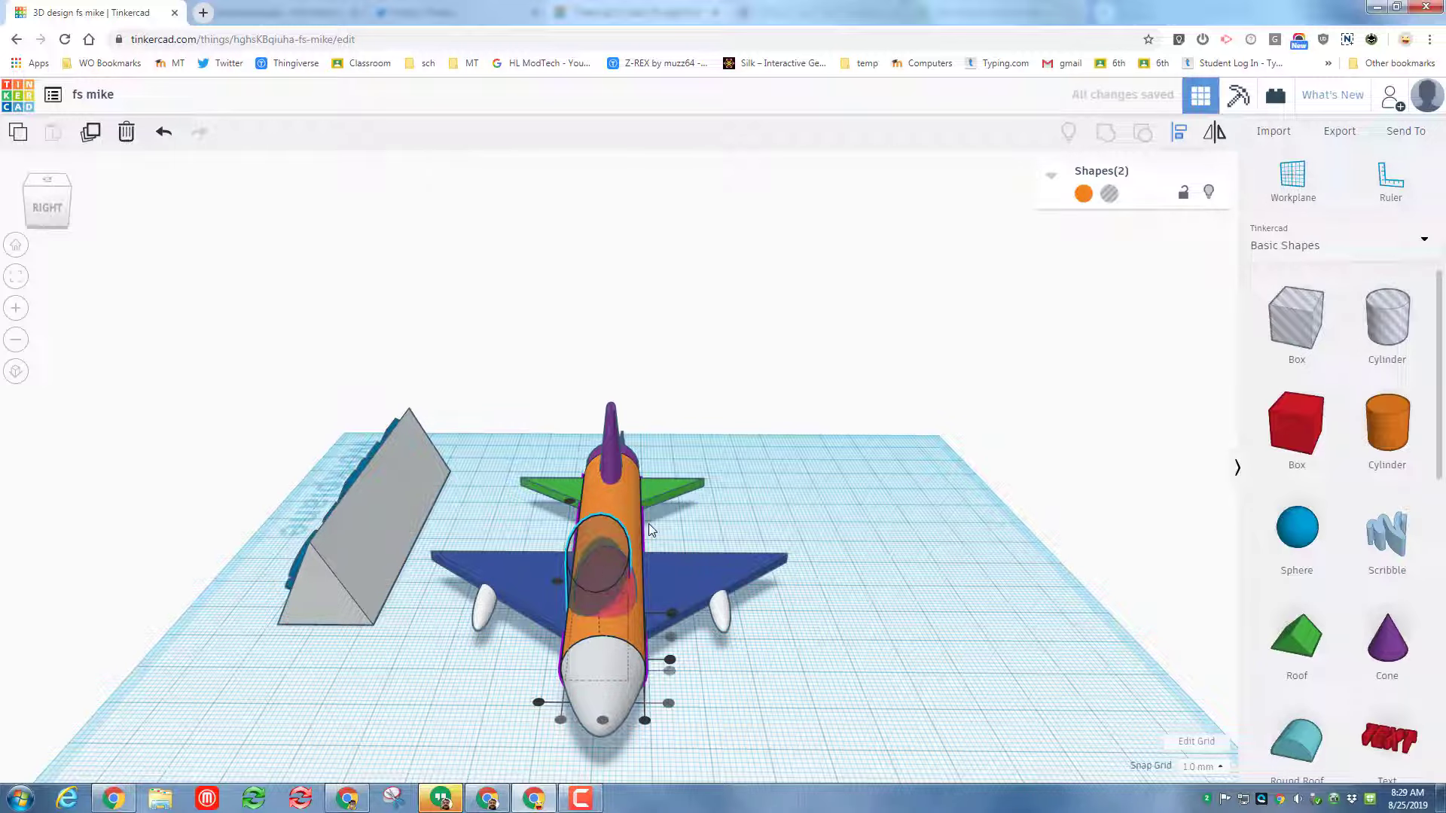
click(592, 523)
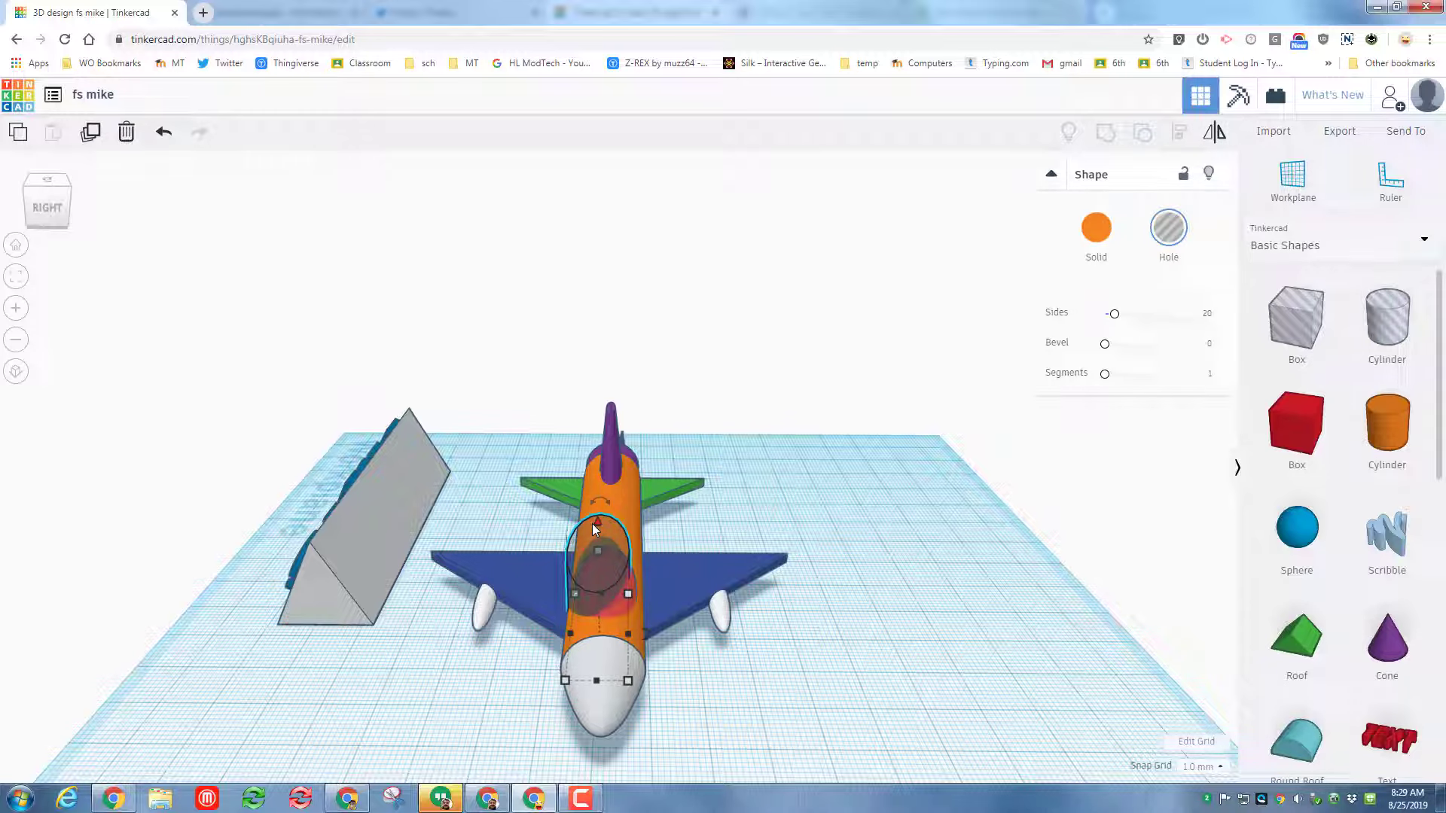
shift+click(624, 490)
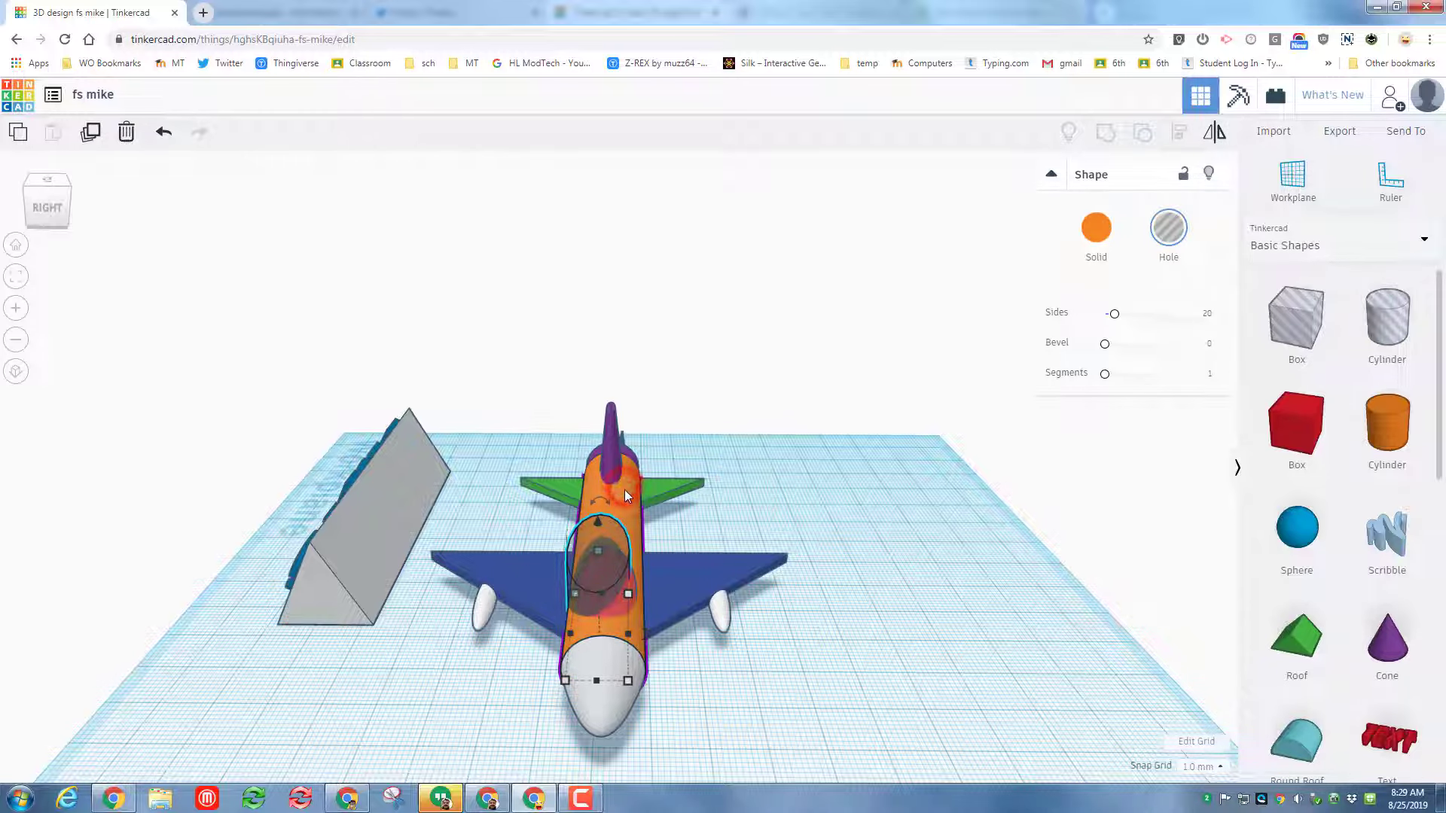
click(1179, 131)
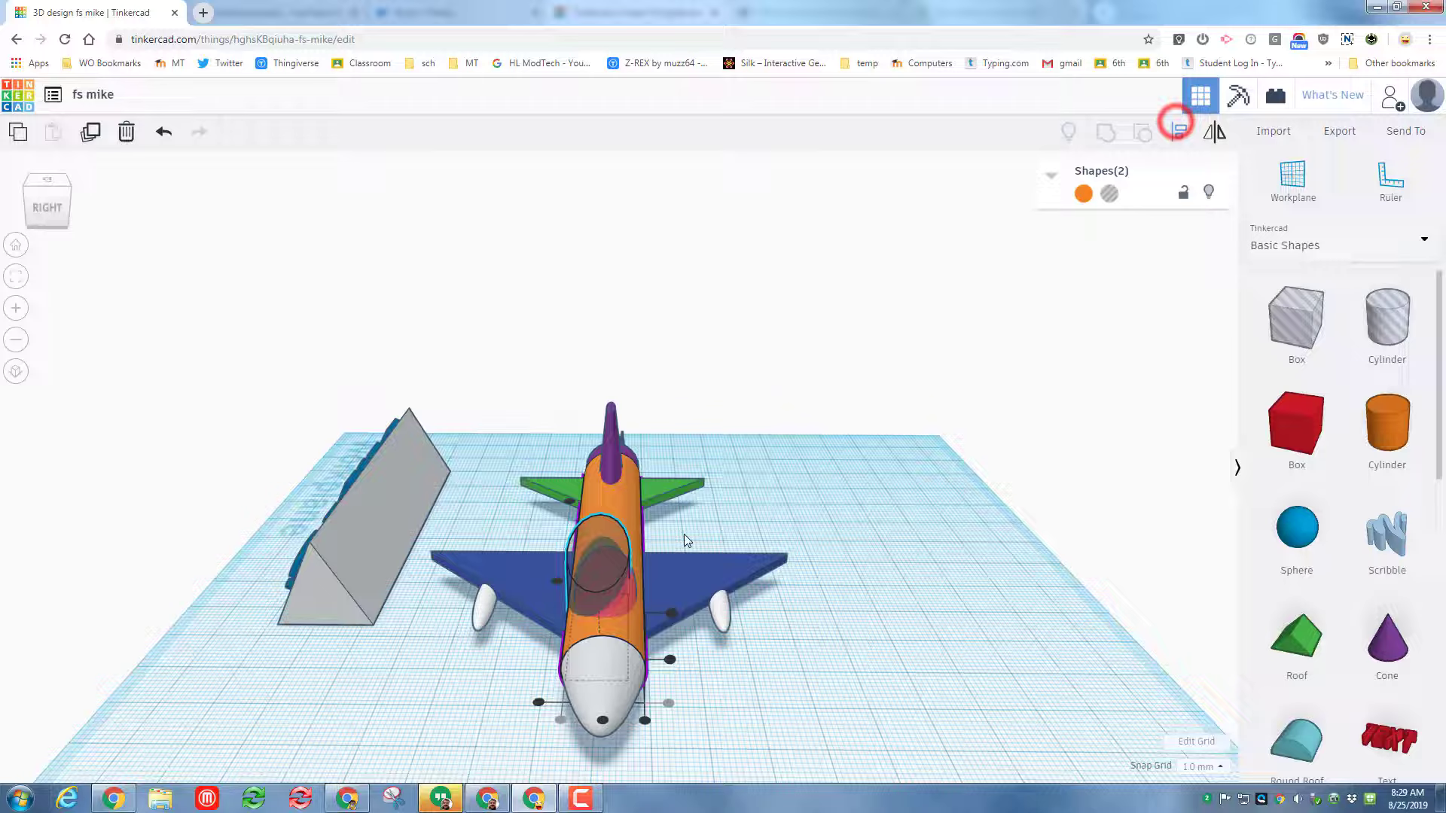
click(603, 722)
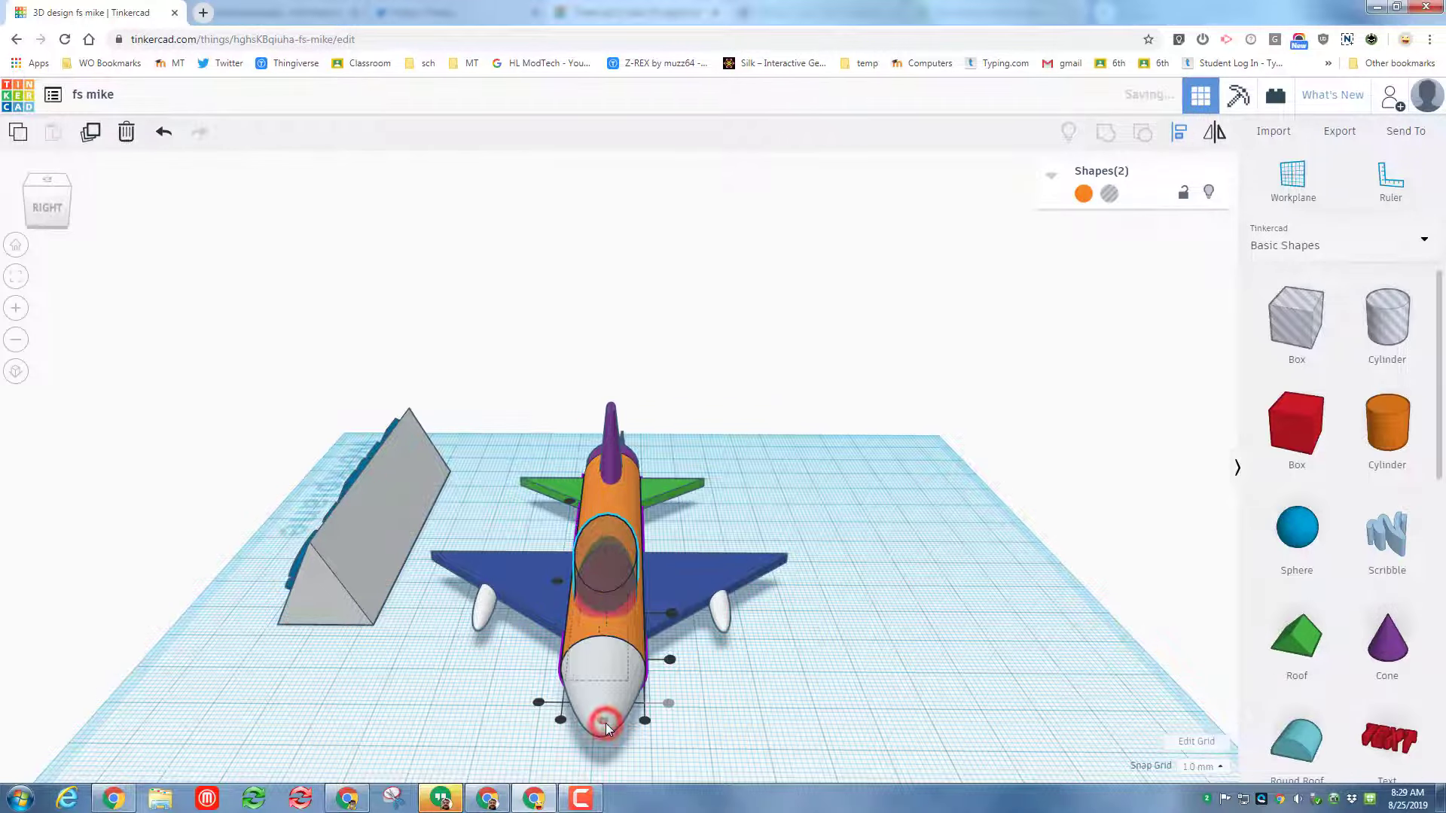
Step: Shrink the cockpit hole to 23 mm and sink it 10 mm into the fuselage
click(812, 680)
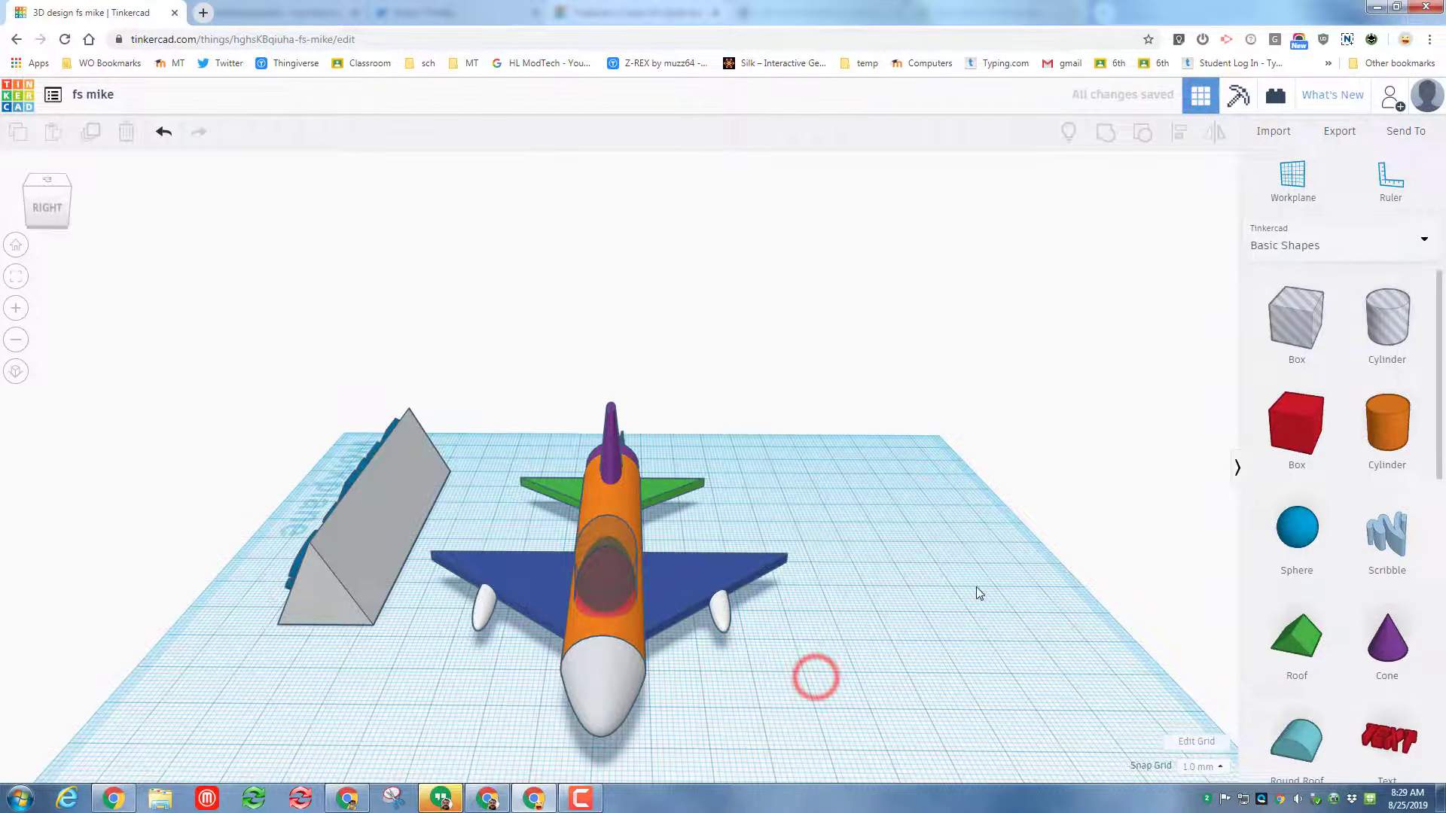
right_drag(980, 588, 679, 635)
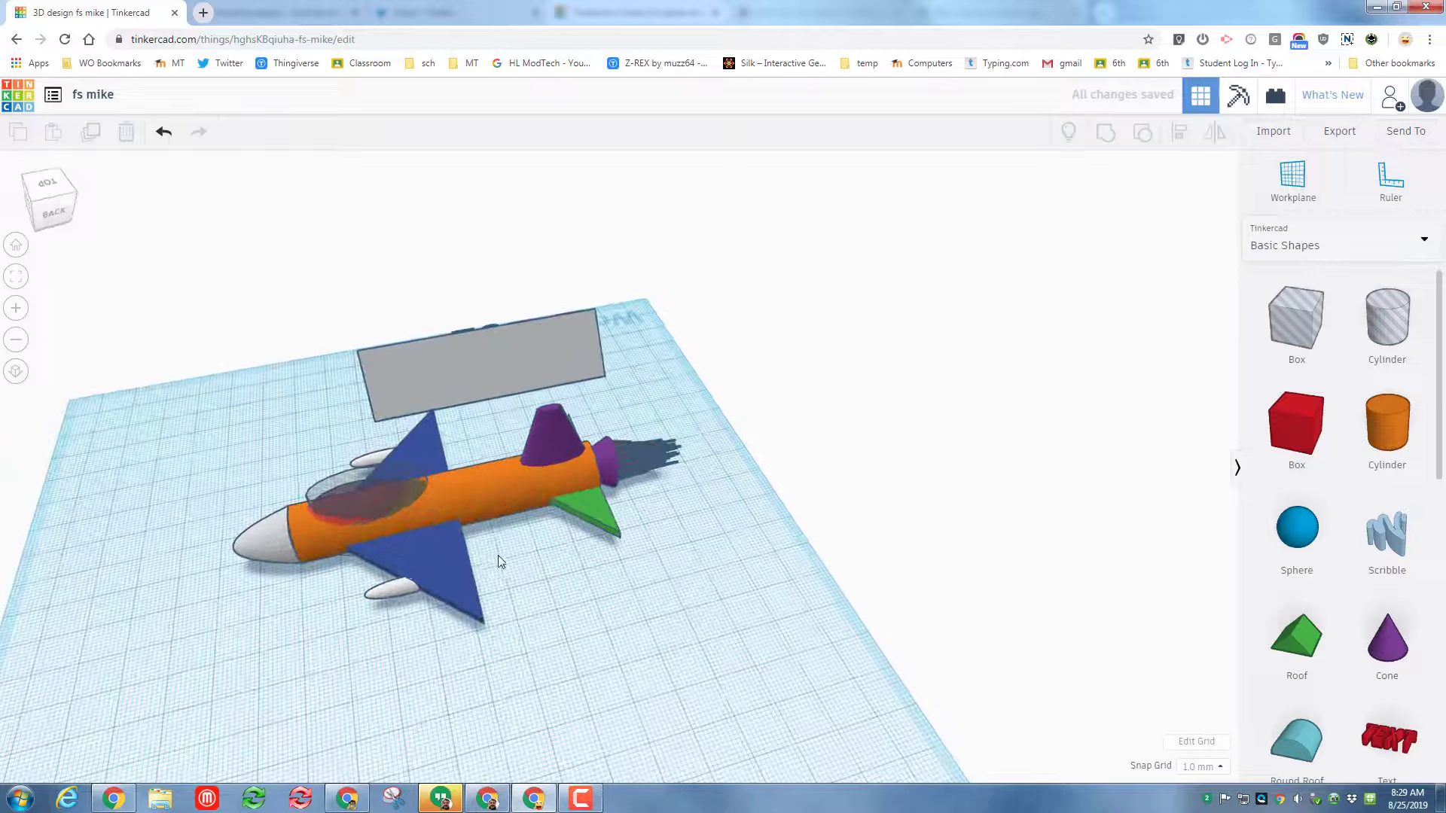
click(419, 483)
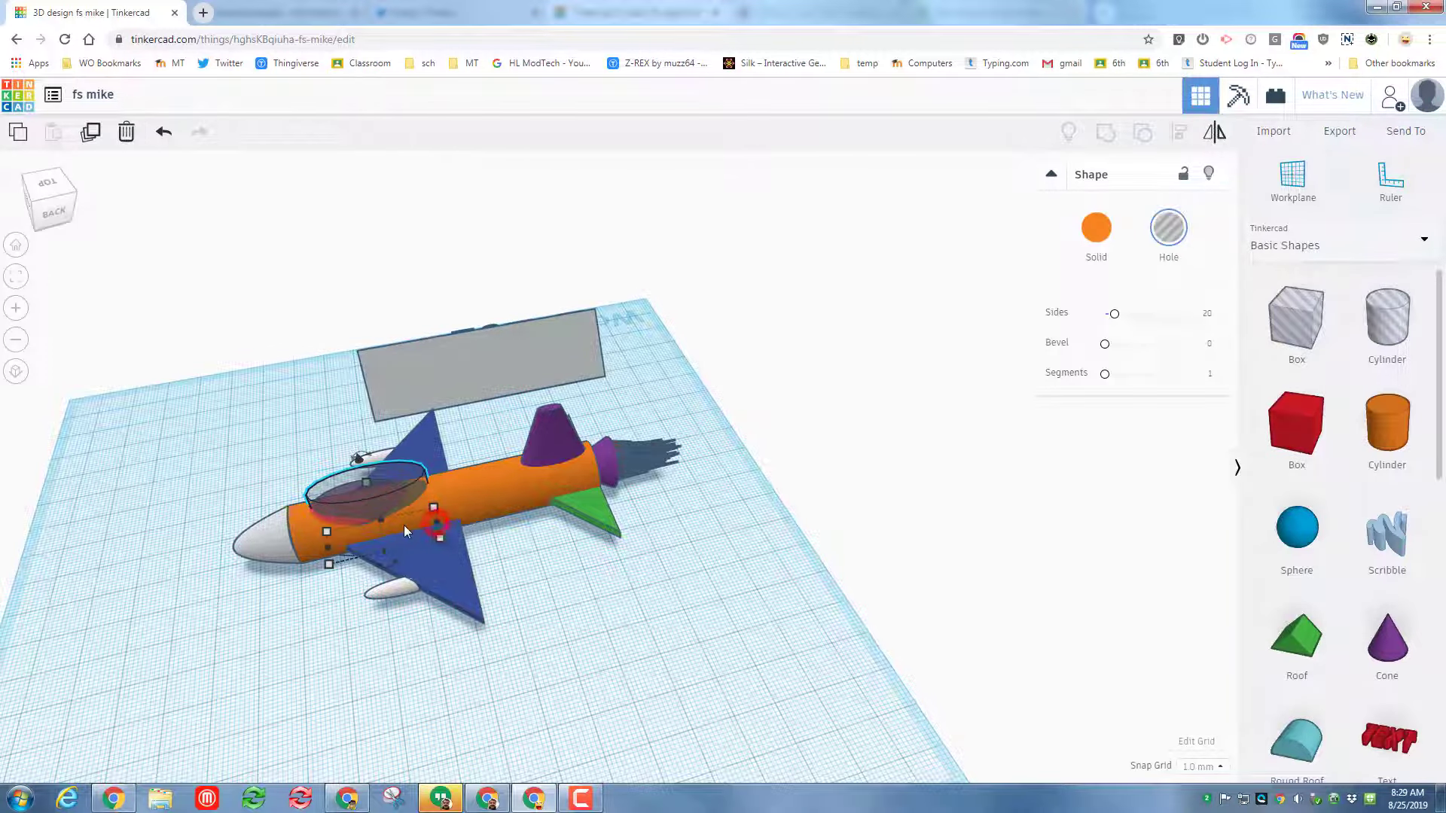
drag(404, 526, 401, 523)
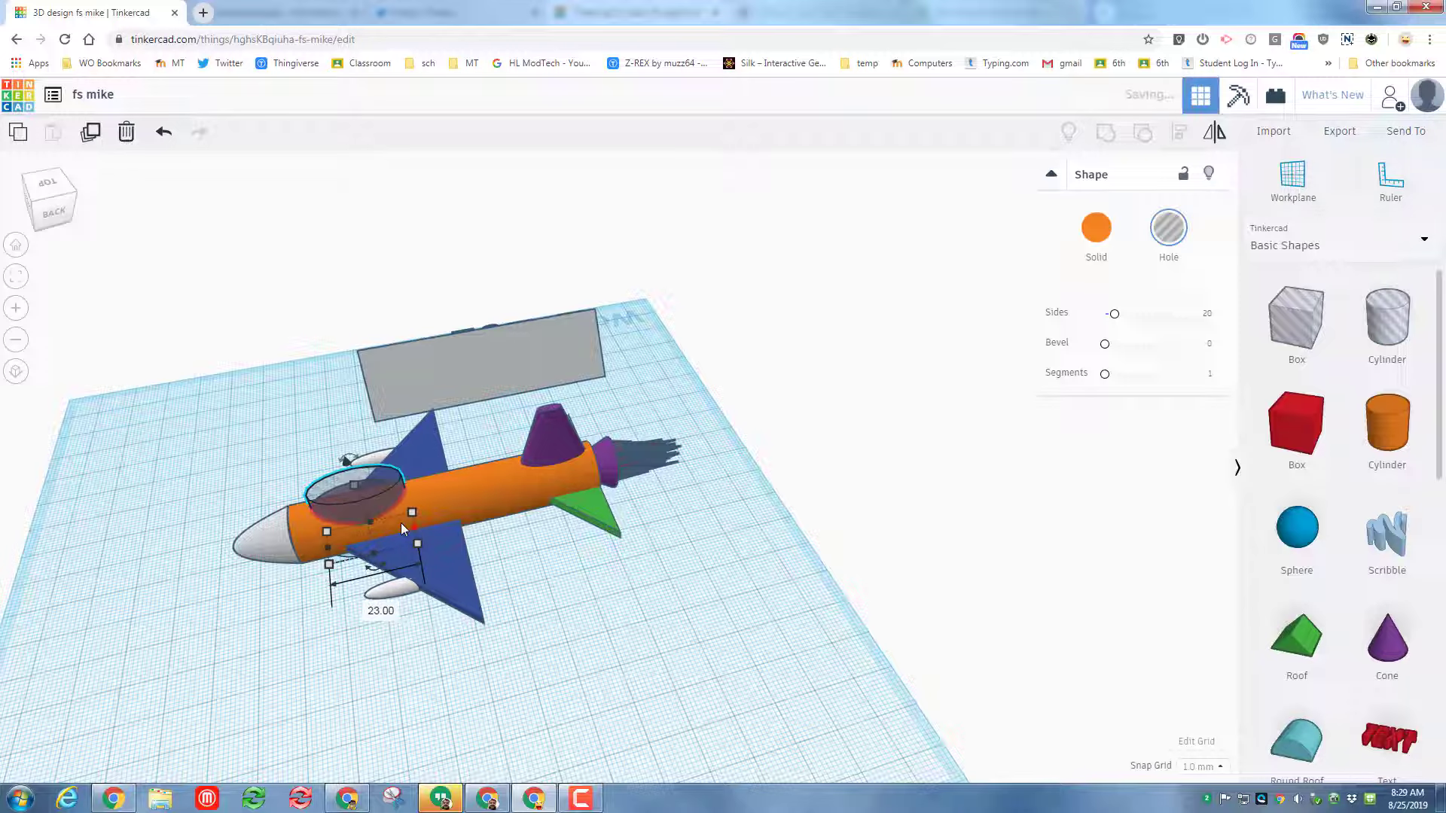
right_drag(258, 580, 290, 507)
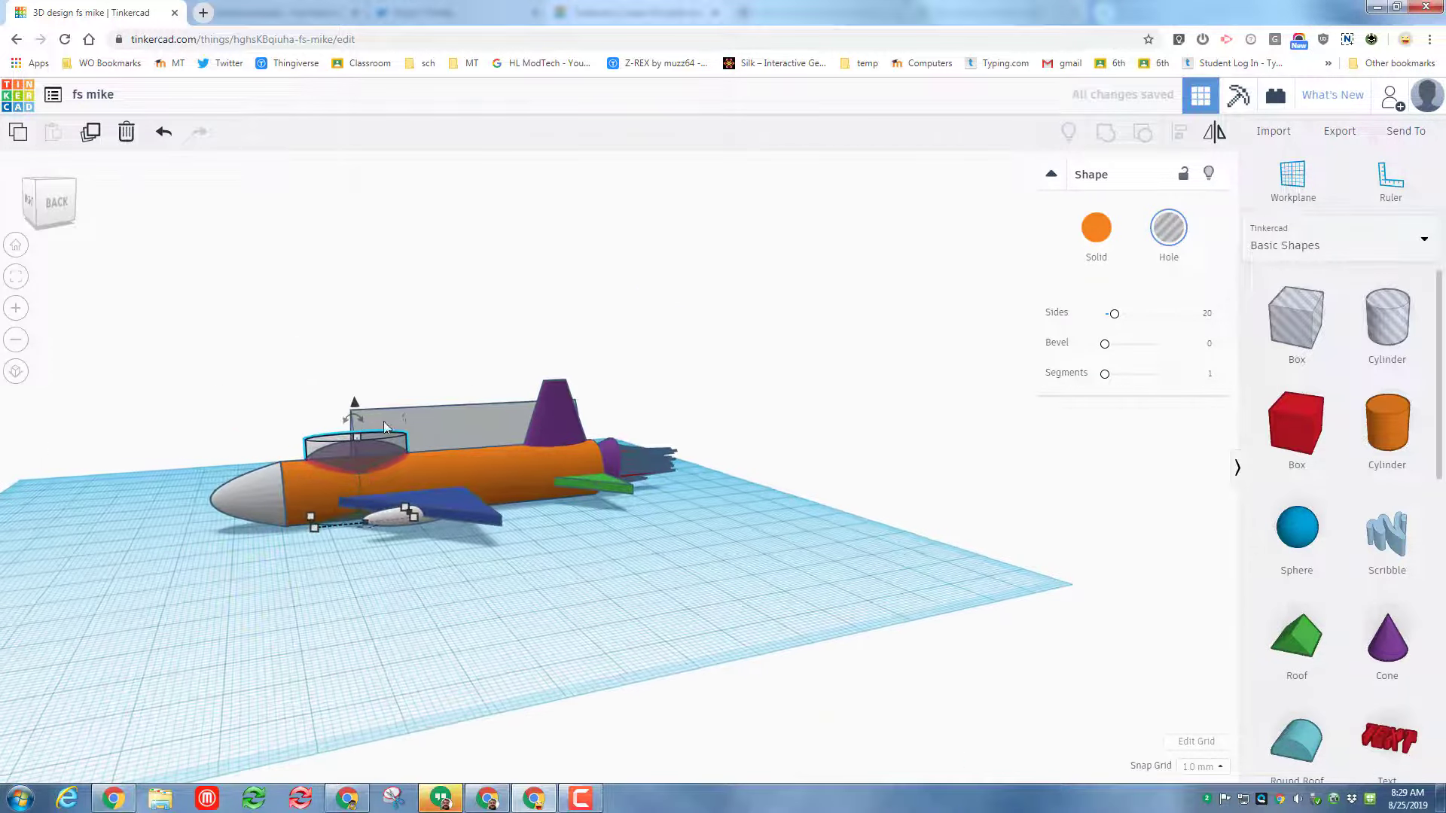
drag(354, 404, 359, 326)
click(358, 325)
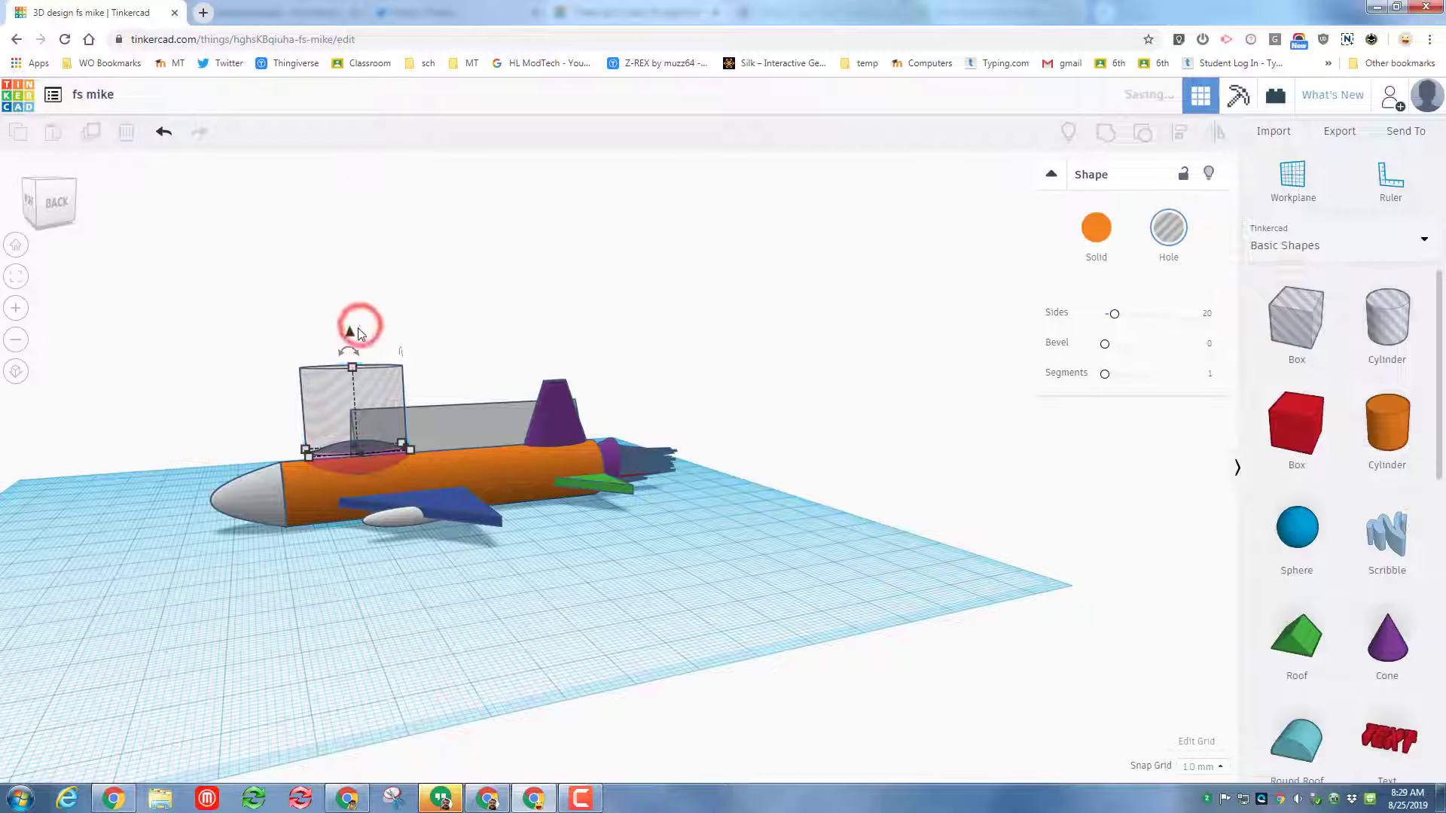
click(354, 391)
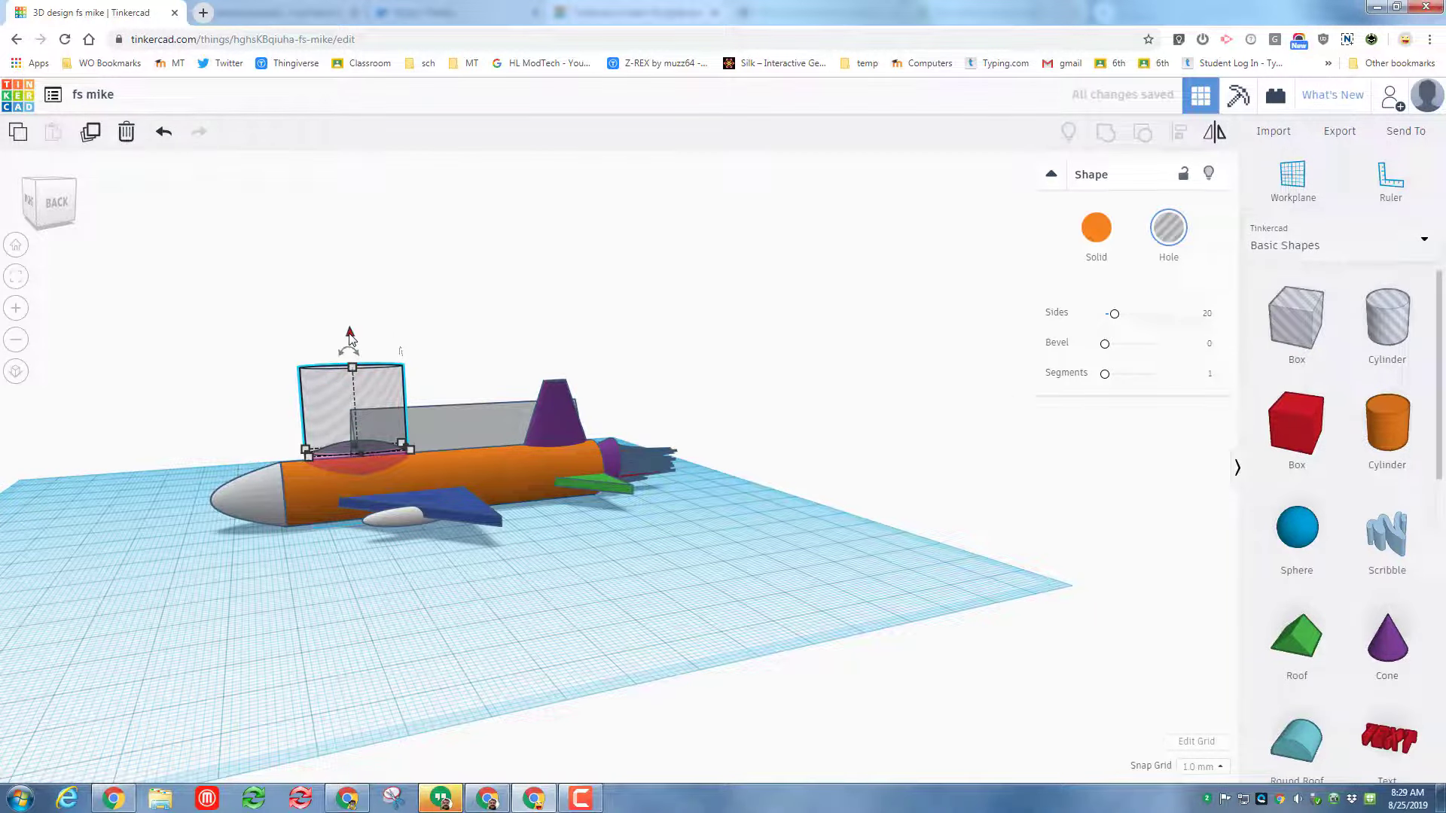
drag(349, 338, 359, 384)
Step: Hide the red cockpit piece
click(317, 570)
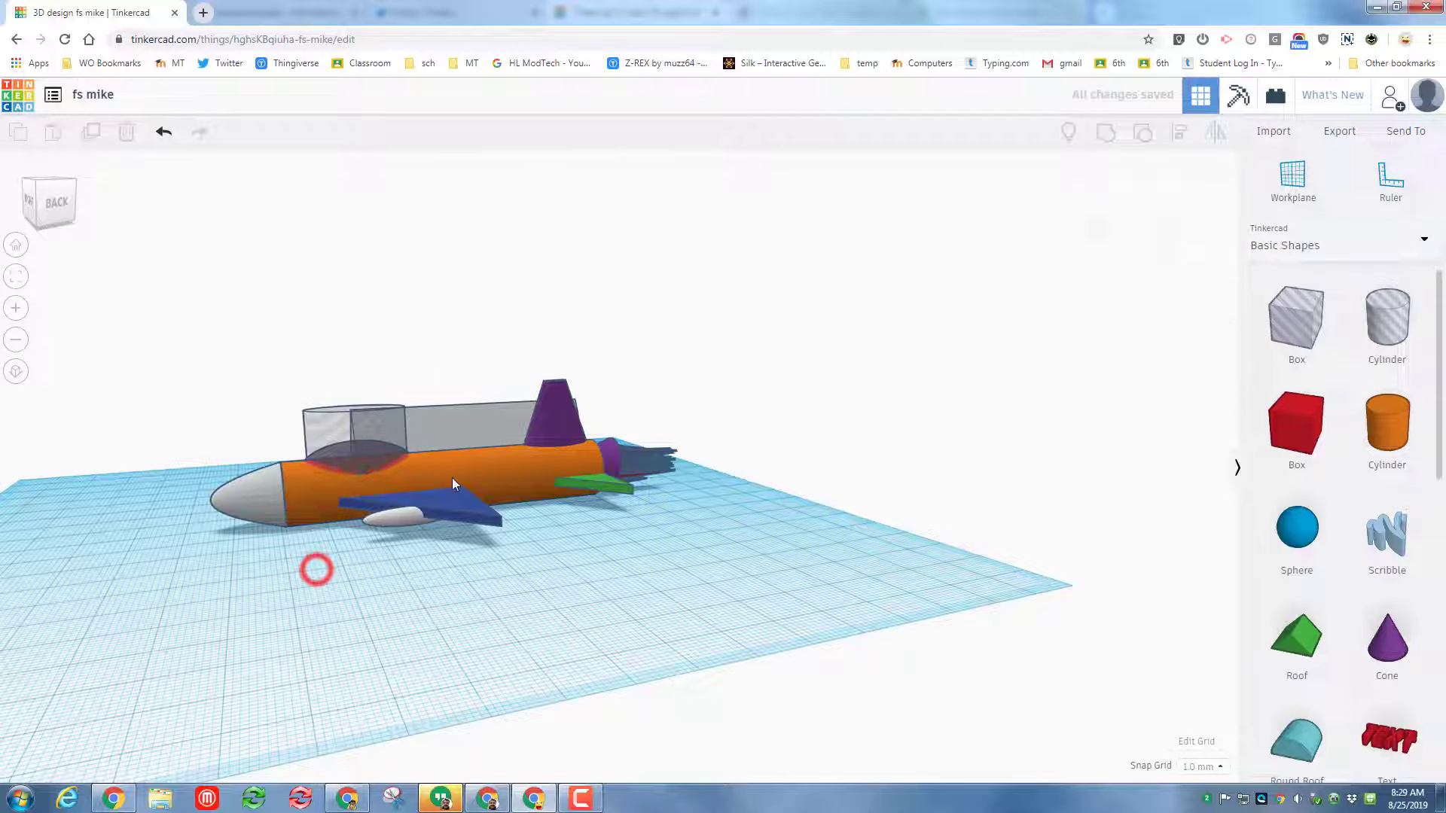
right_drag(503, 626, 526, 621)
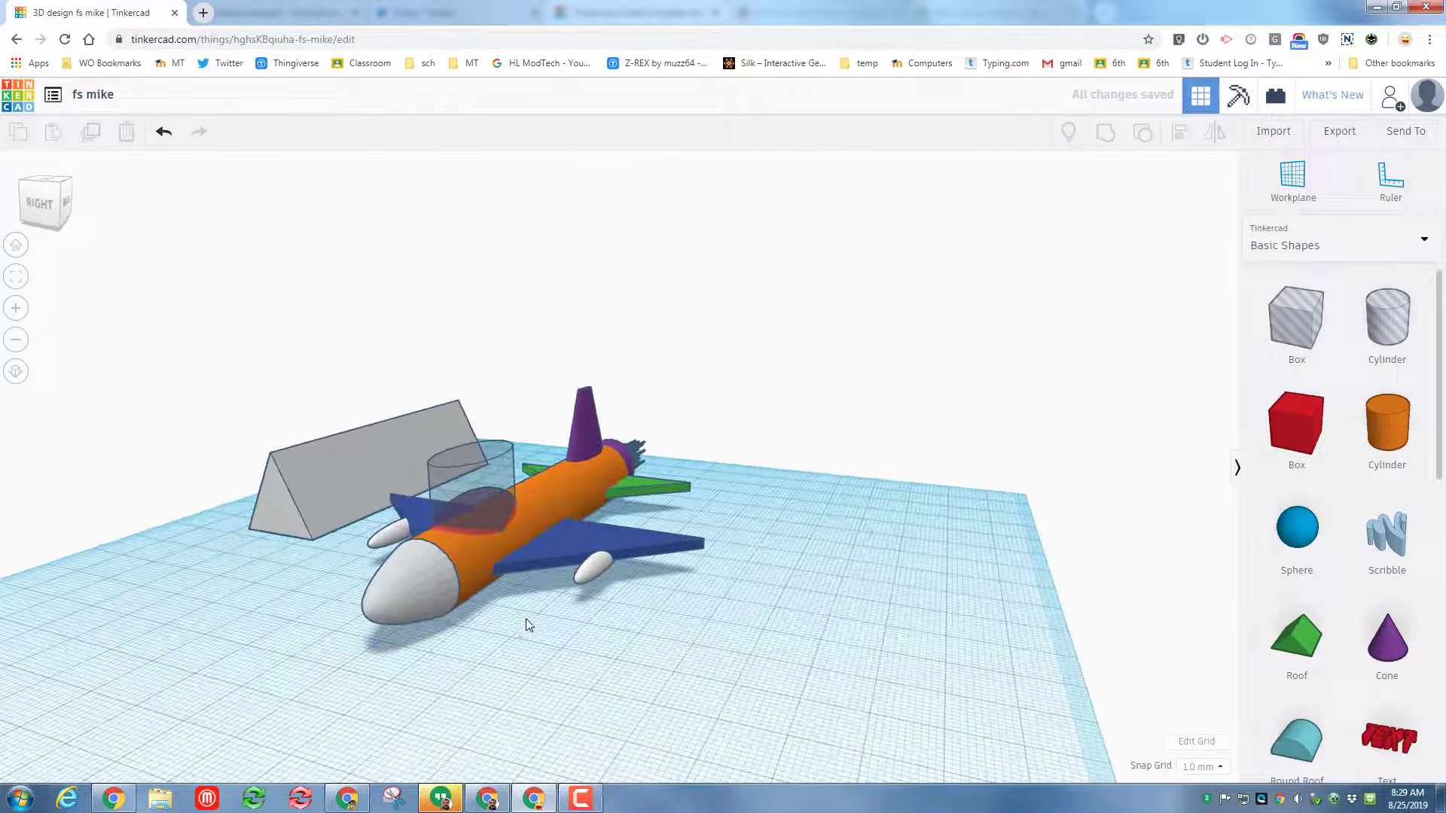
click(472, 536)
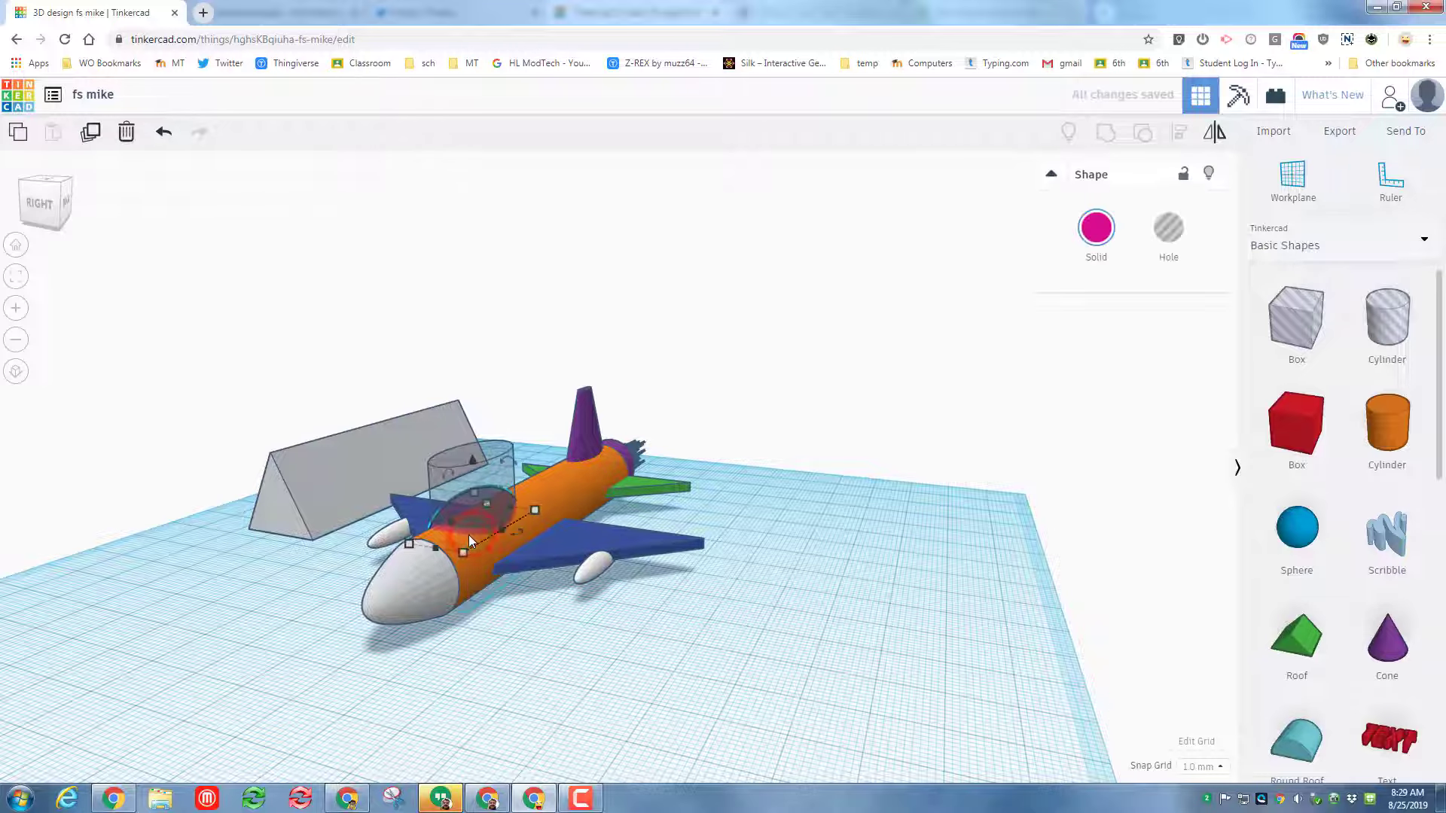
click(1210, 173)
right_drag(543, 576, 609, 580)
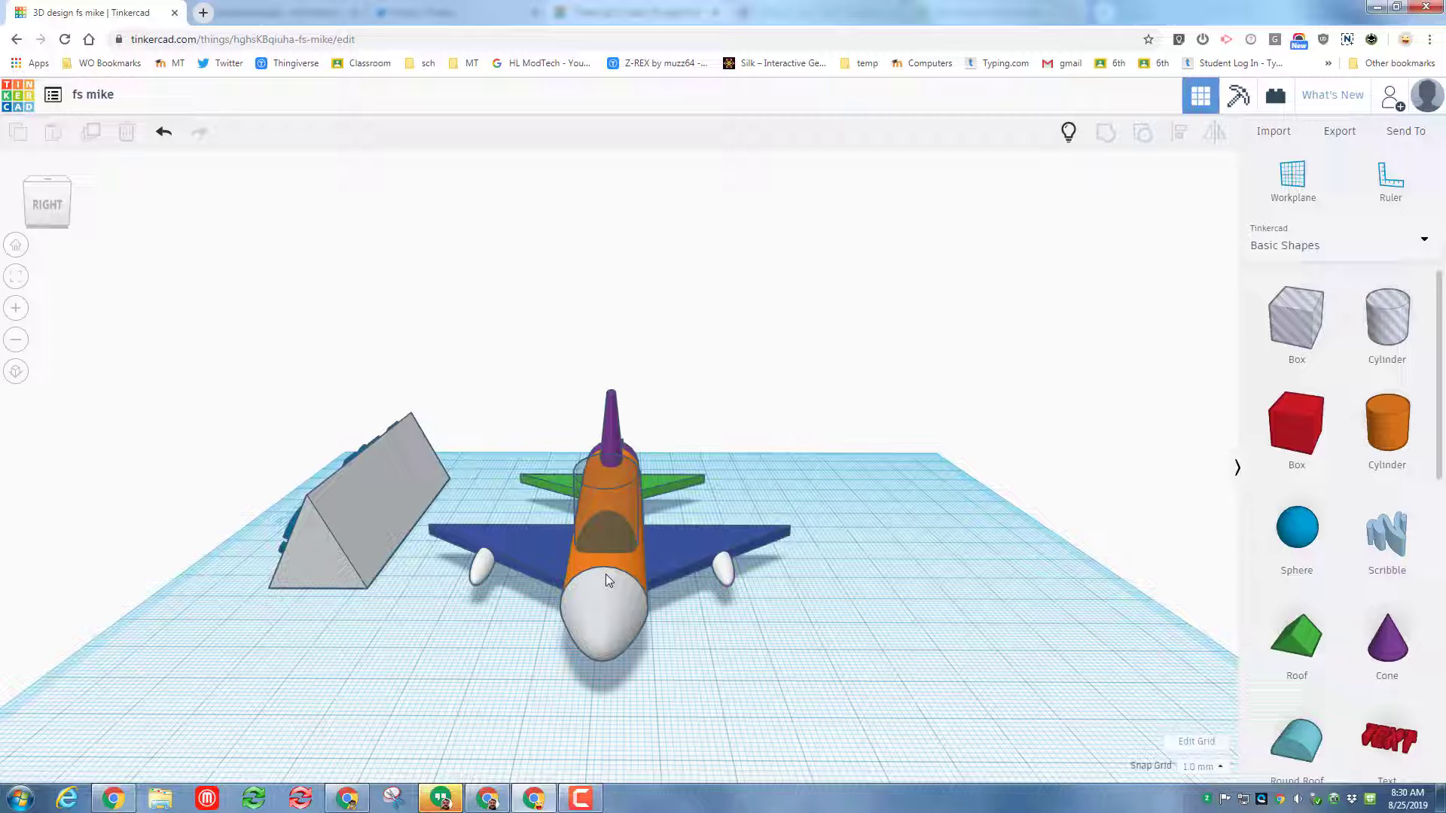
click(625, 566)
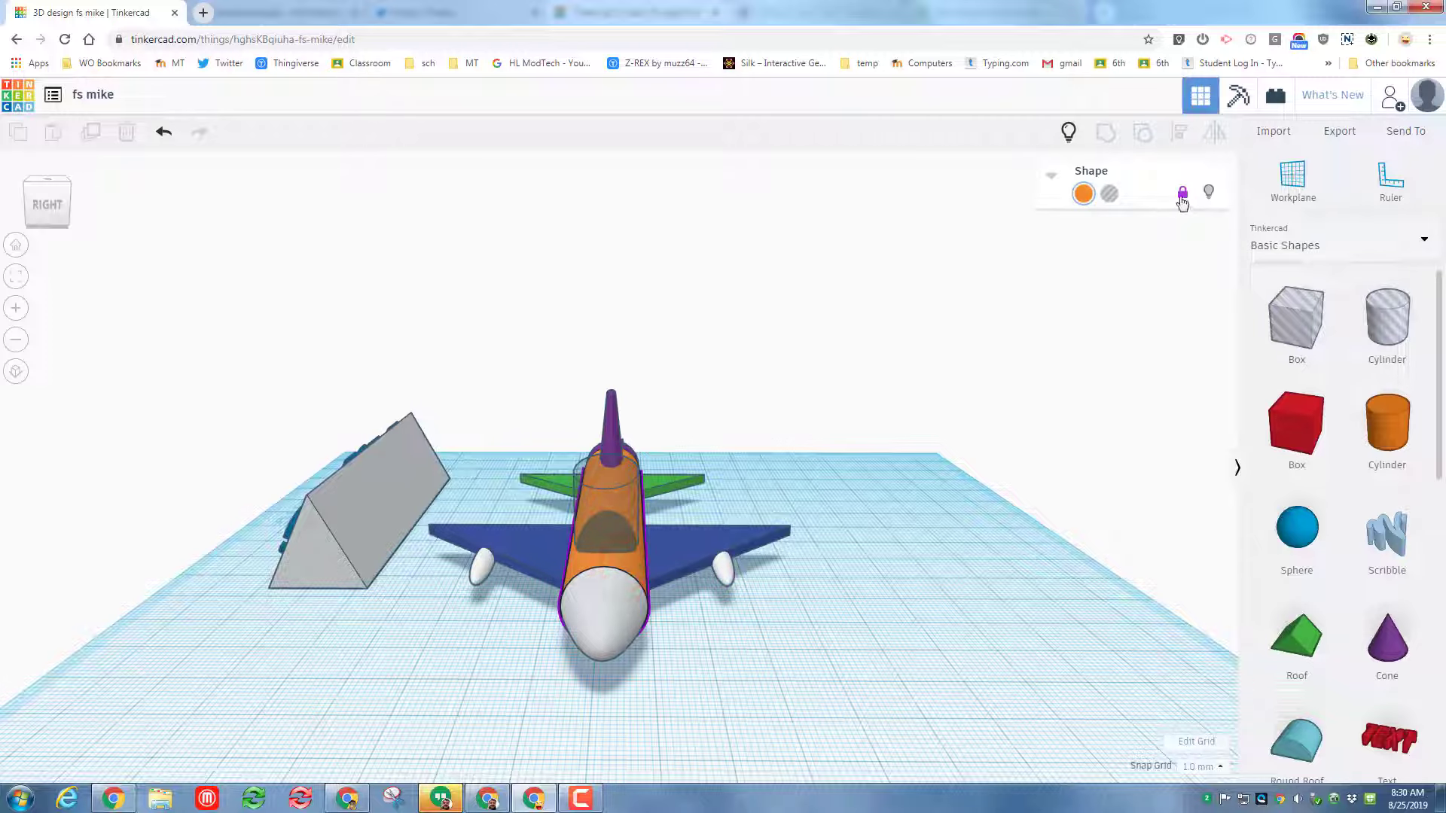
Step: Group the fuselage with the cockpit hole to cut the opening, then Show All to reveal the red cockpit
click(1186, 194)
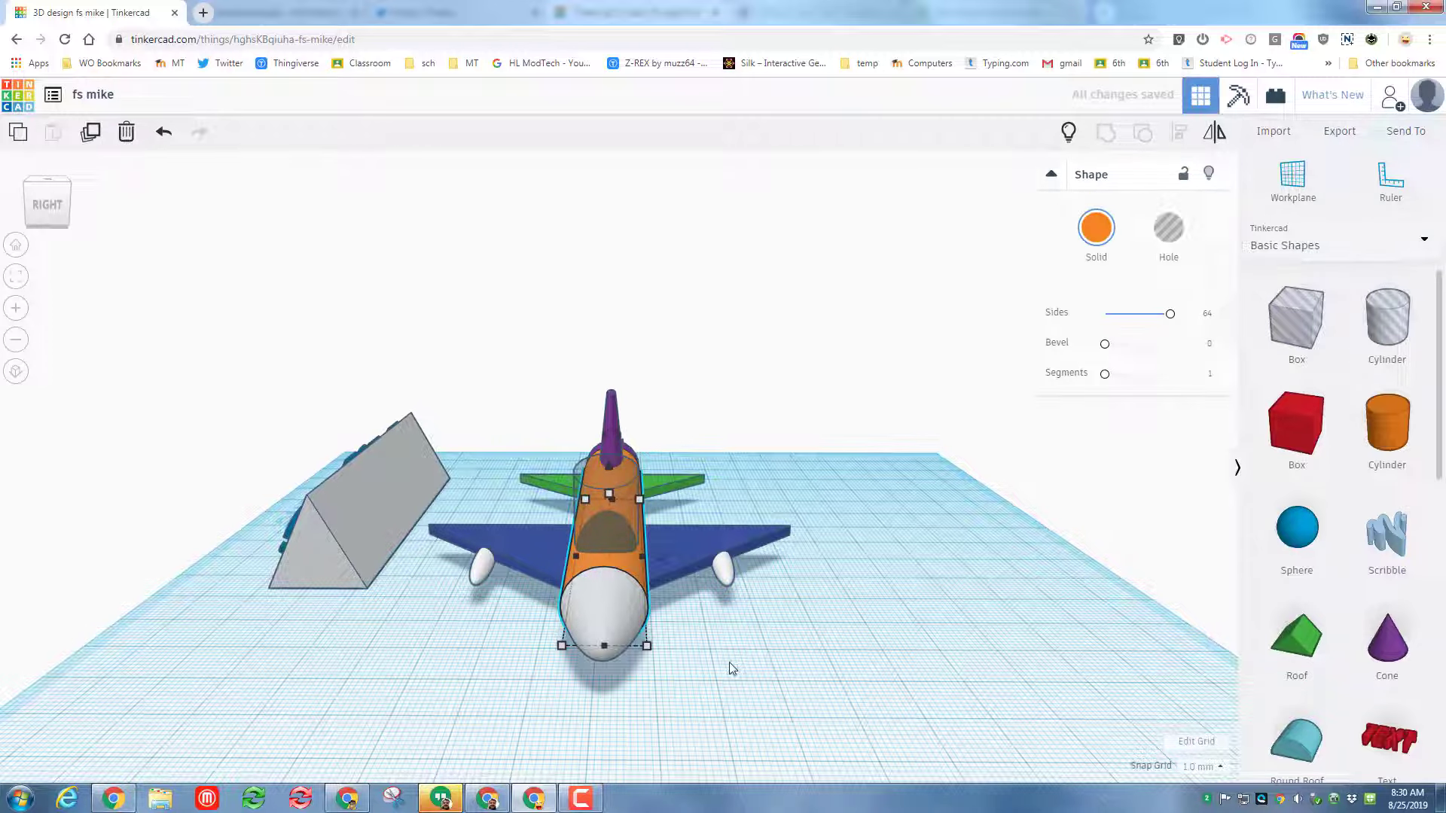
click(627, 558)
shift+click(607, 527)
click(1104, 134)
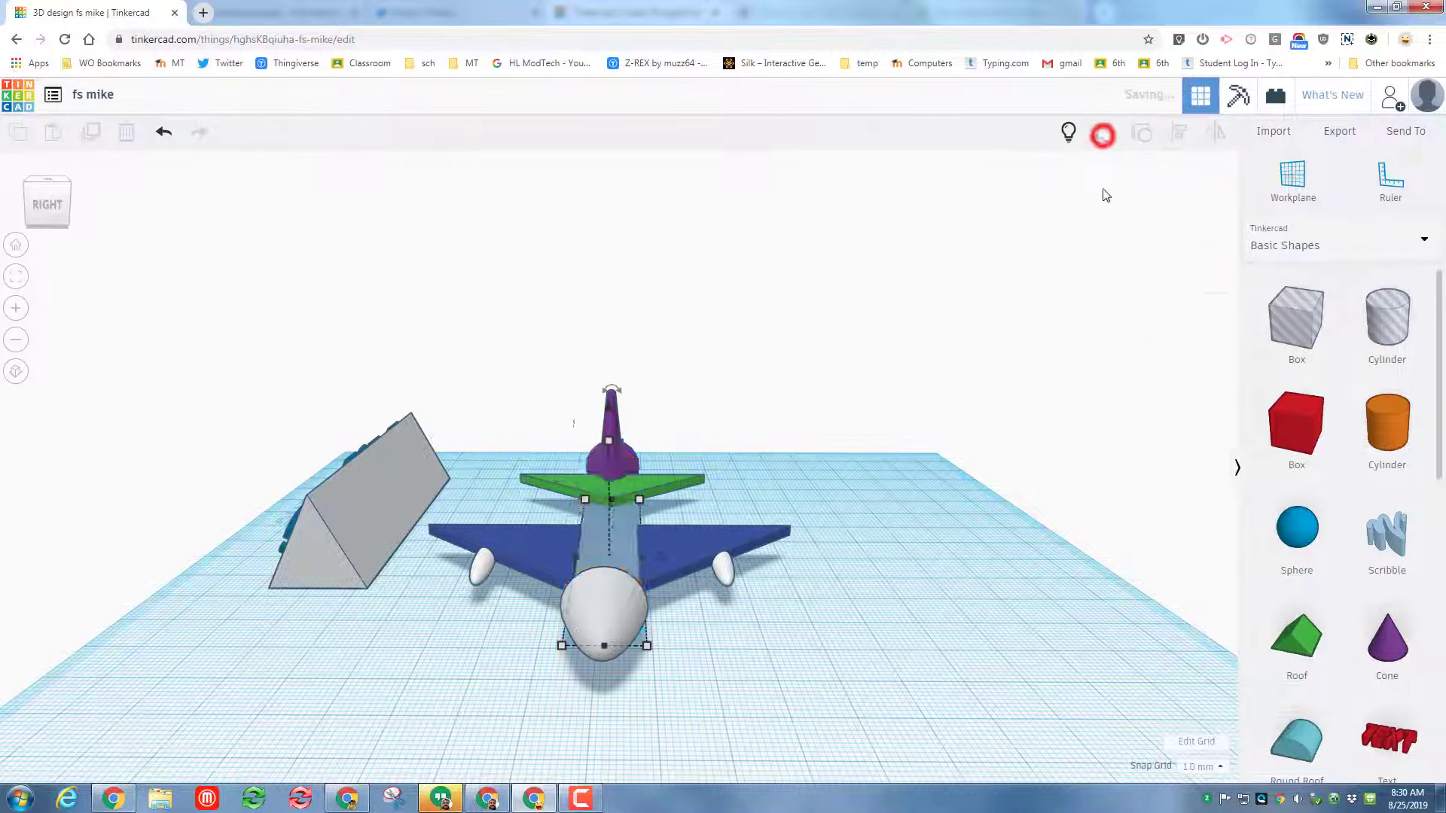
right_drag(710, 631, 1031, 264)
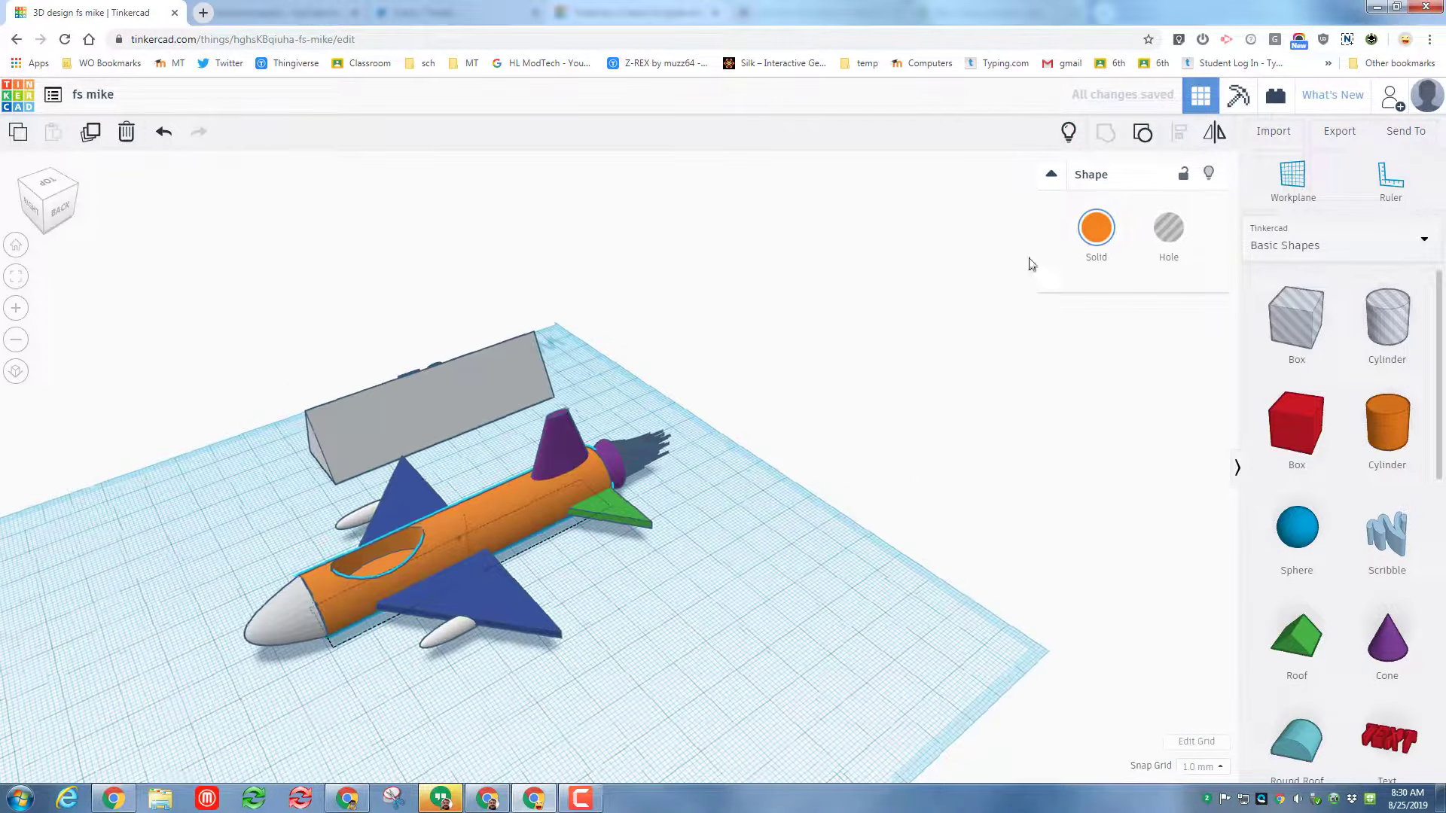
click(1068, 134)
right_drag(627, 696, 791, 633)
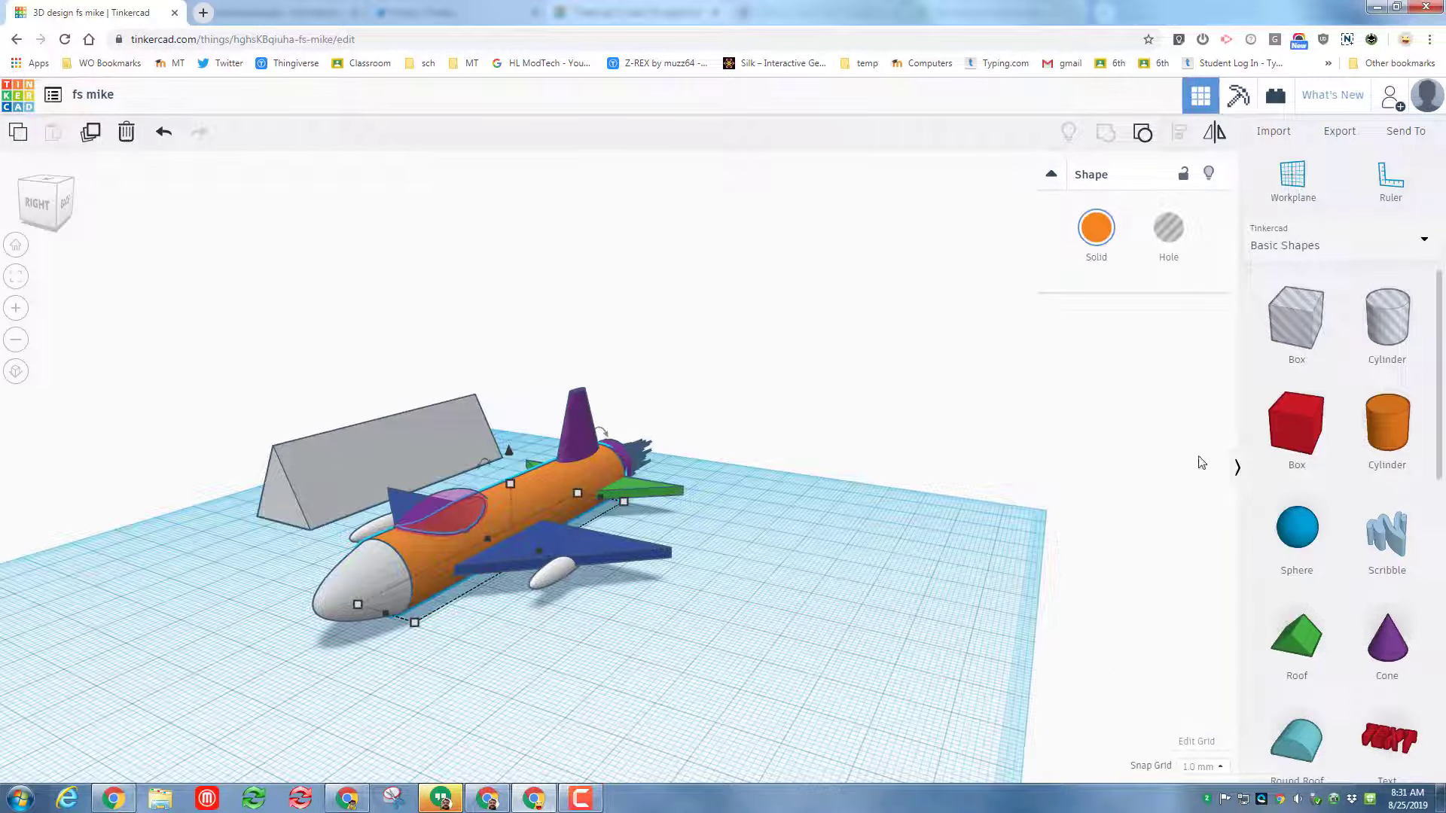
Step: Add a red box beside the plane and turn a 16 mm tall copy into a hole
drag(1295, 421, 716, 636)
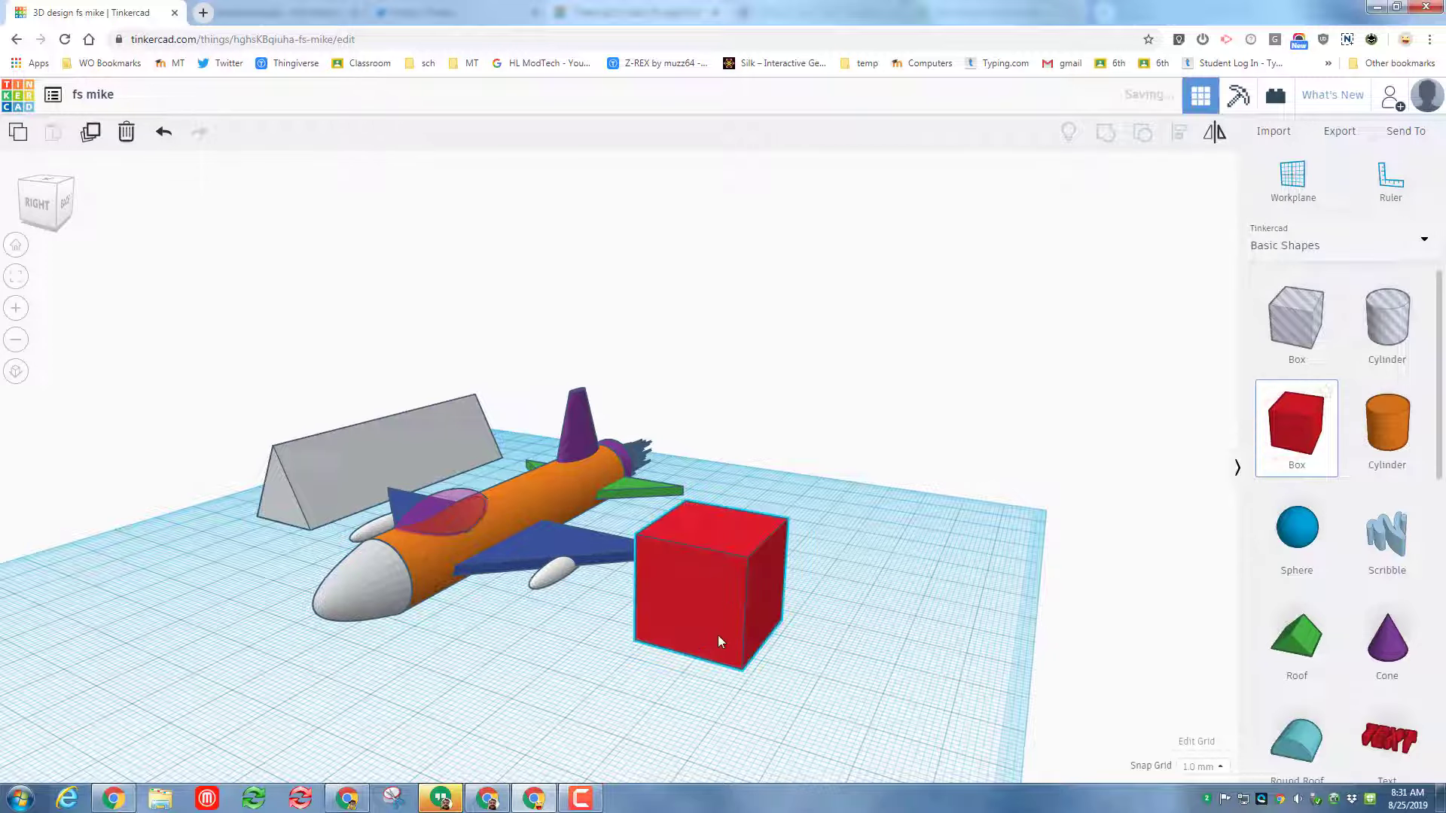
key(ctrl+d)
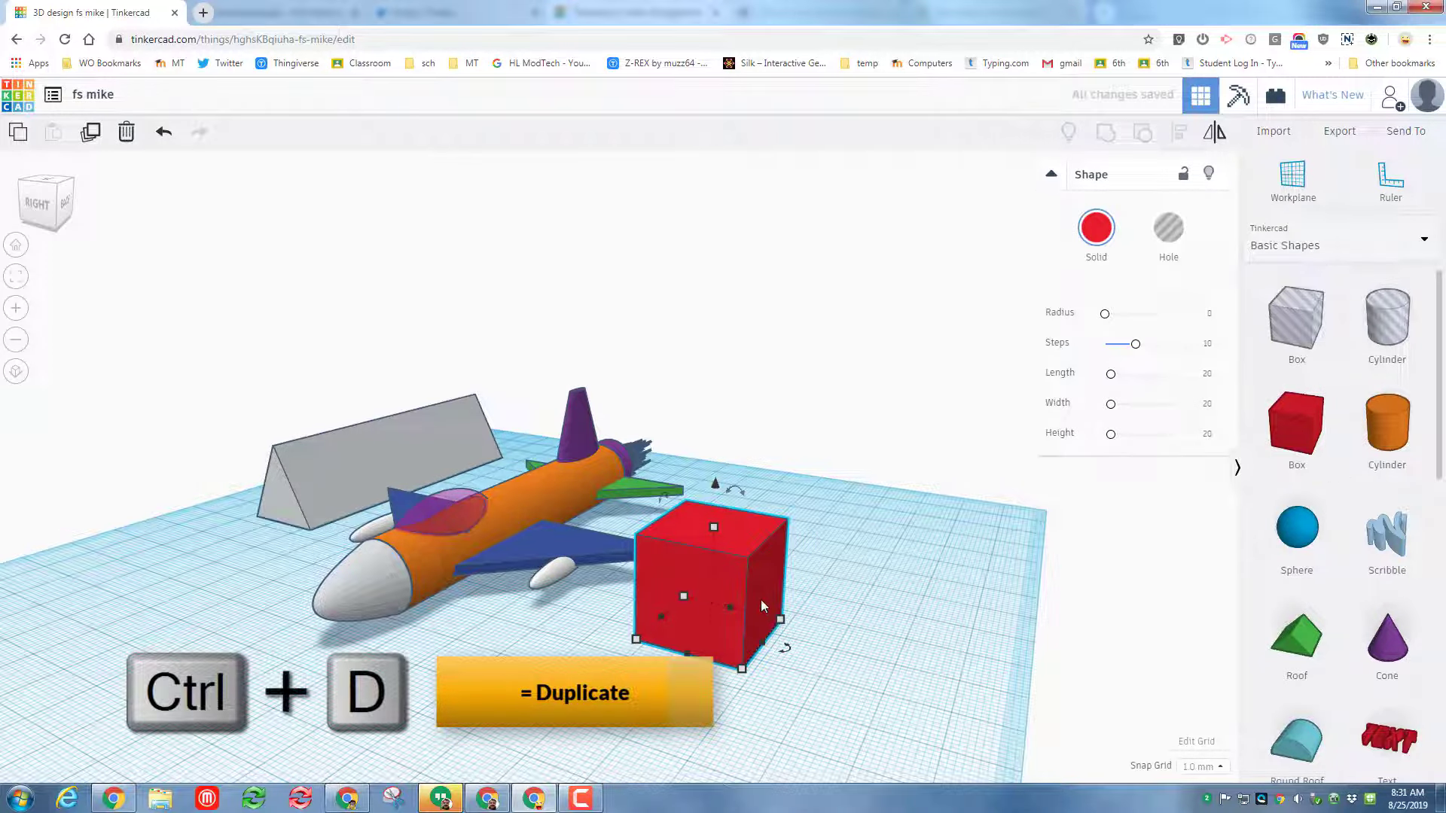
click(756, 598)
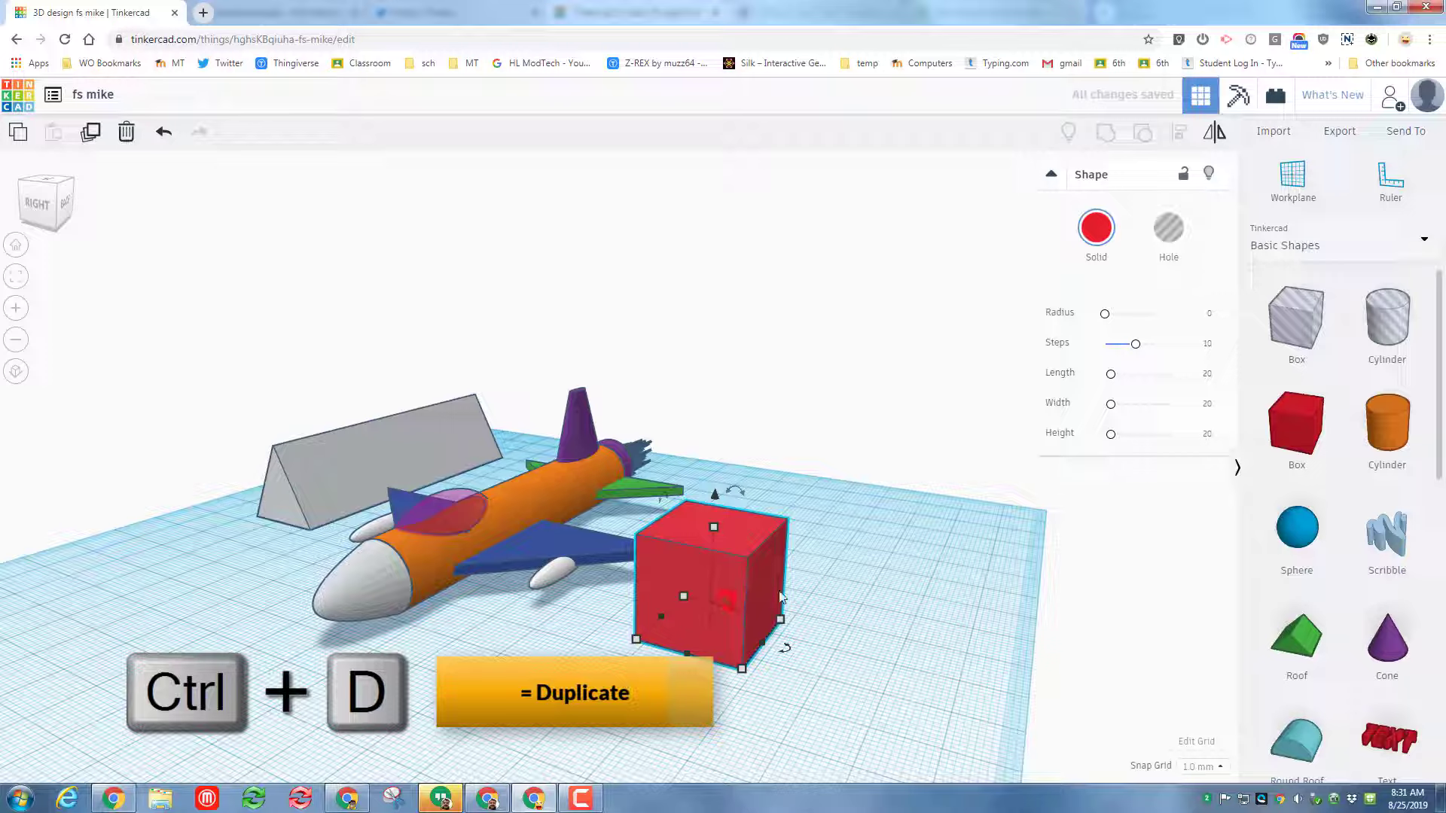
drag(781, 598, 801, 627)
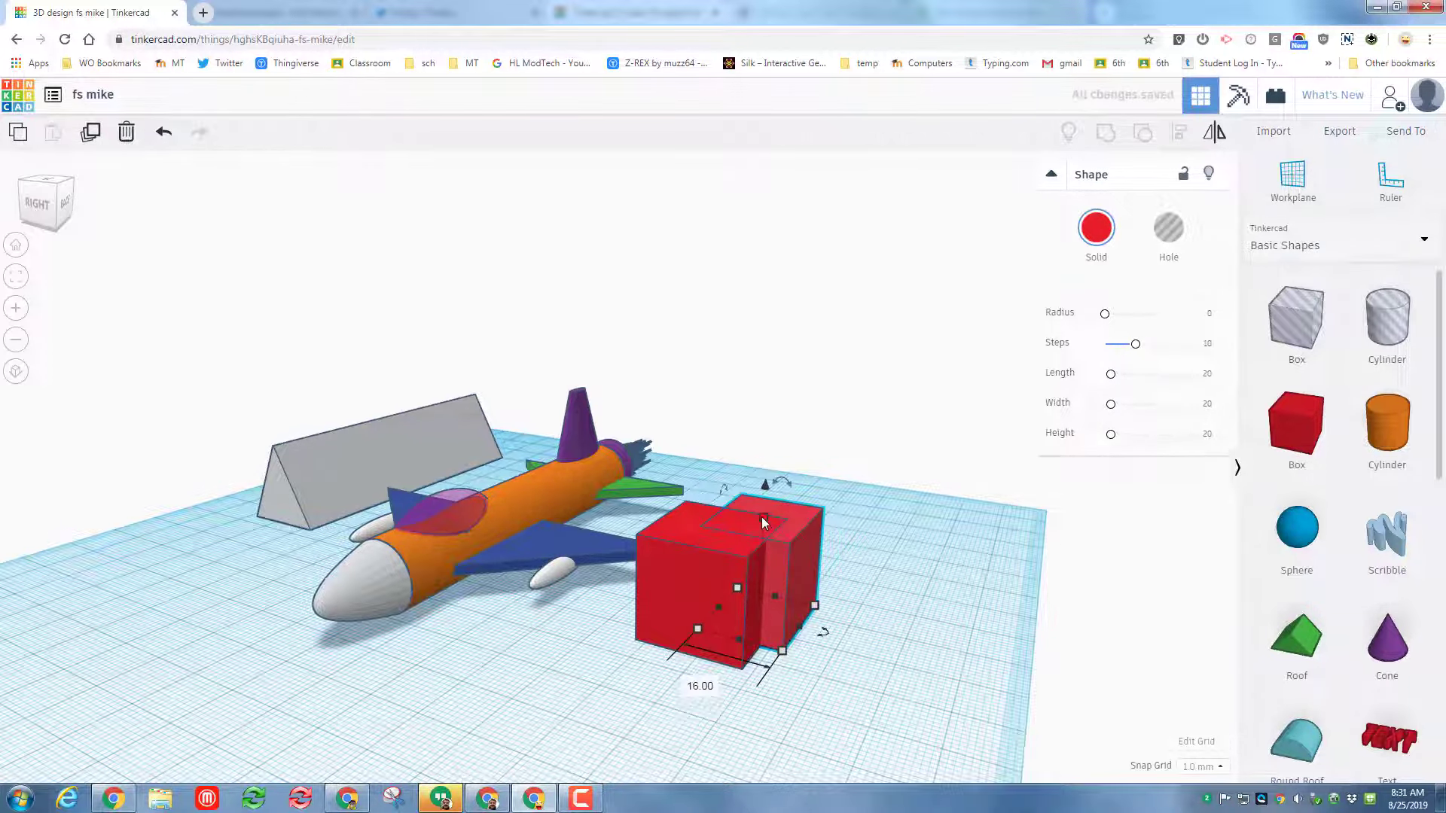
drag(763, 519, 763, 538)
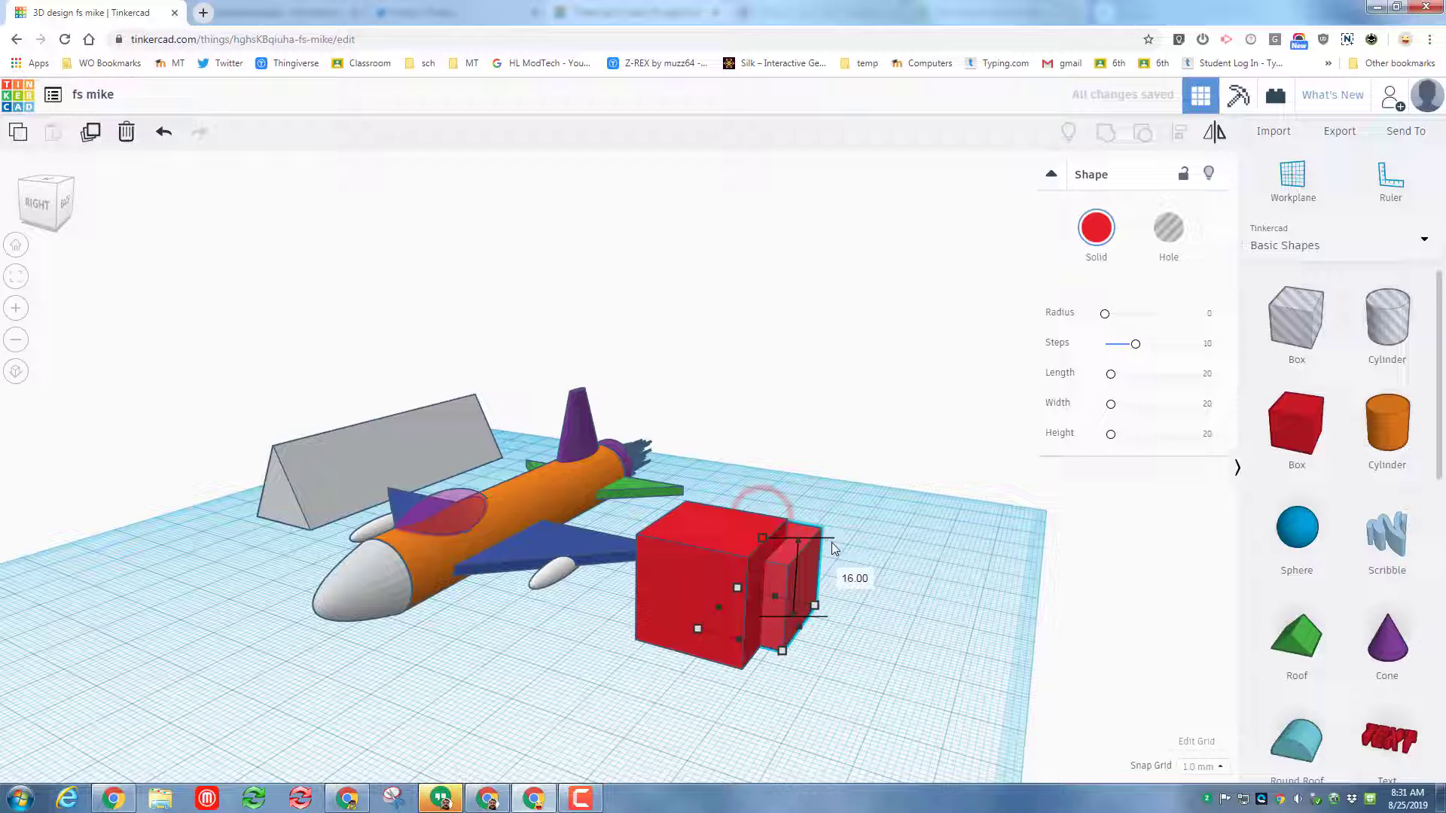
click(1168, 232)
Step: Select both boxes and centre the hole inside the red box with Align
drag(884, 516, 674, 682)
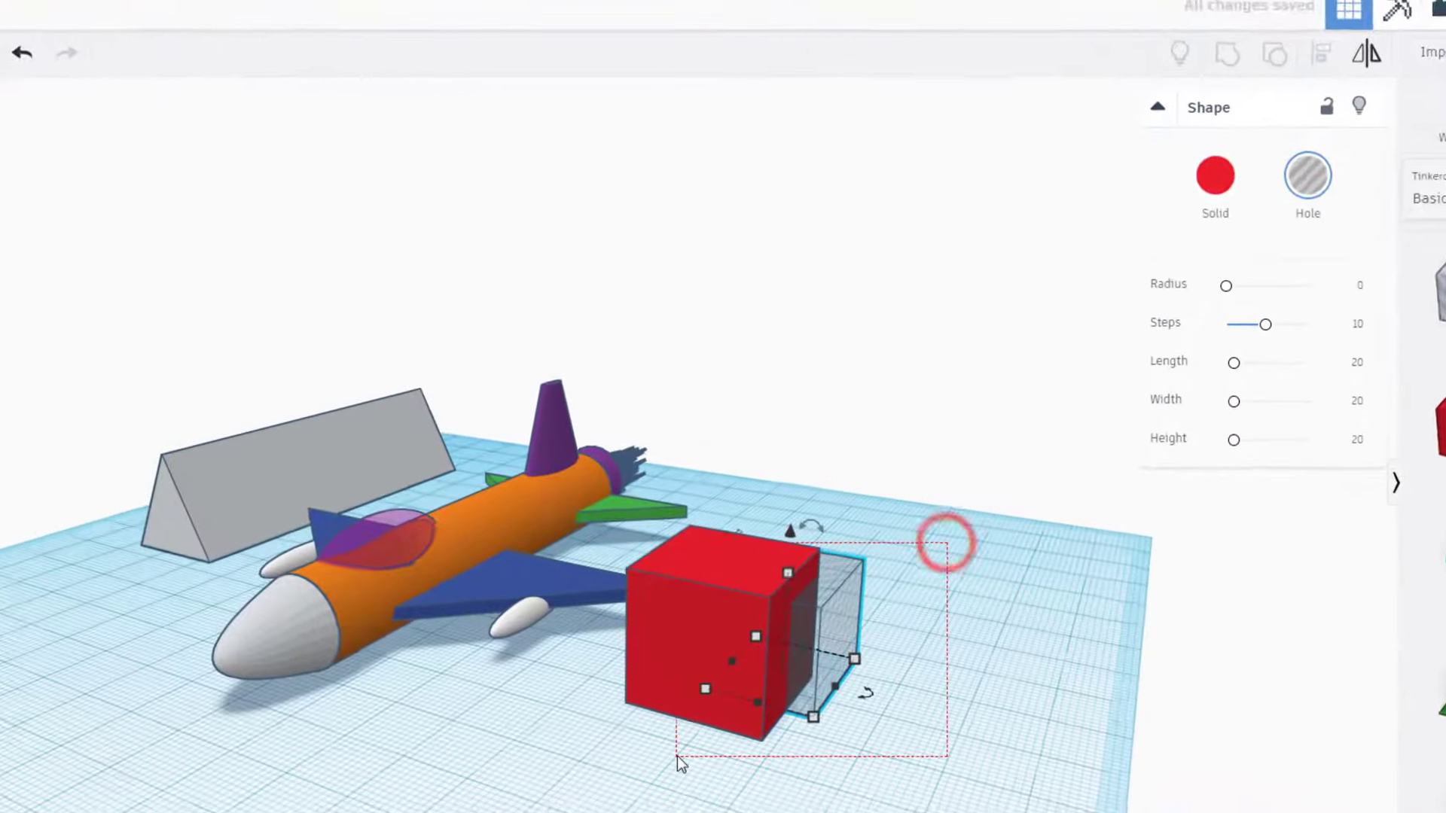
drag(676, 757, 677, 756)
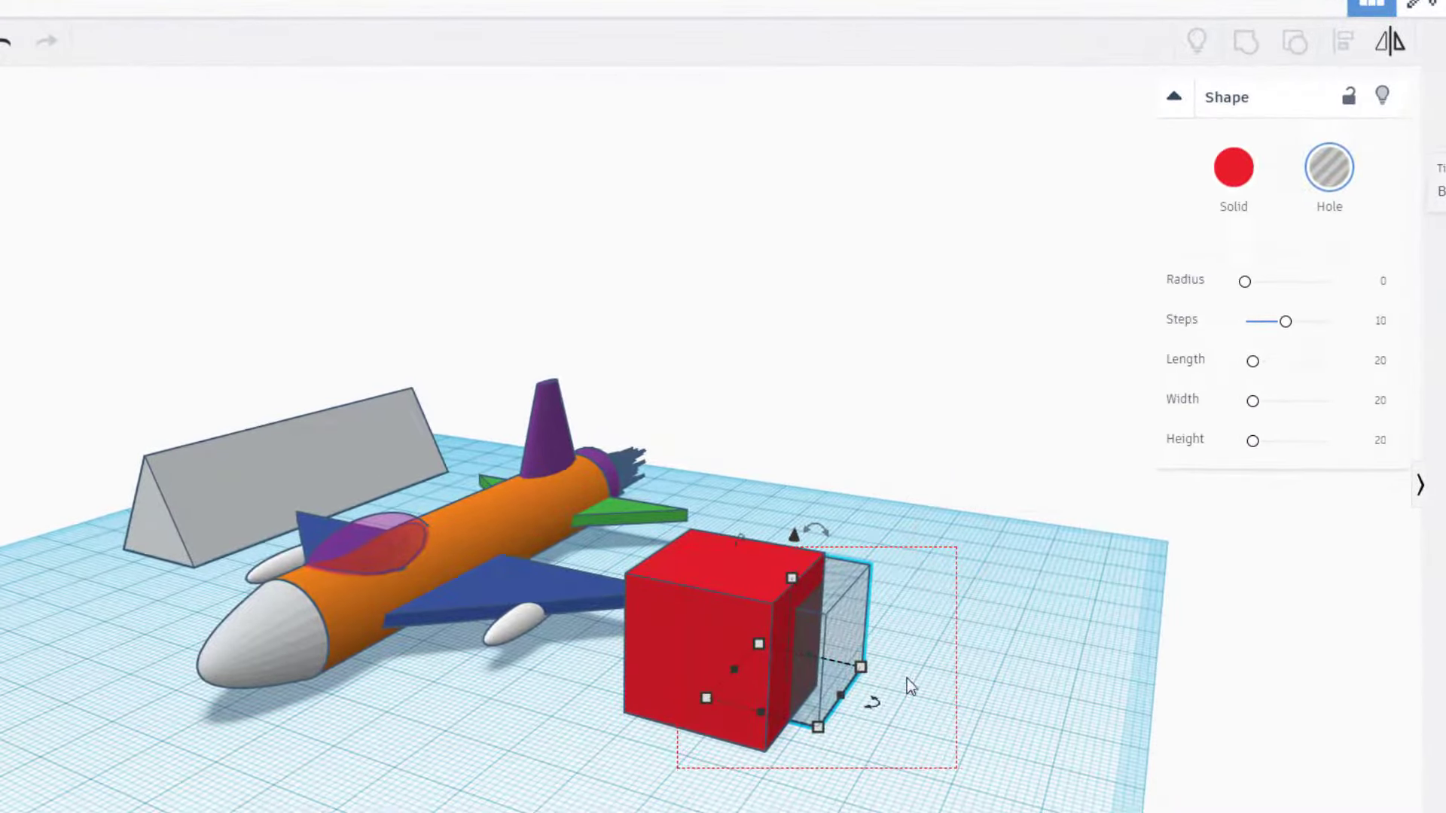
drag(907, 679, 907, 679)
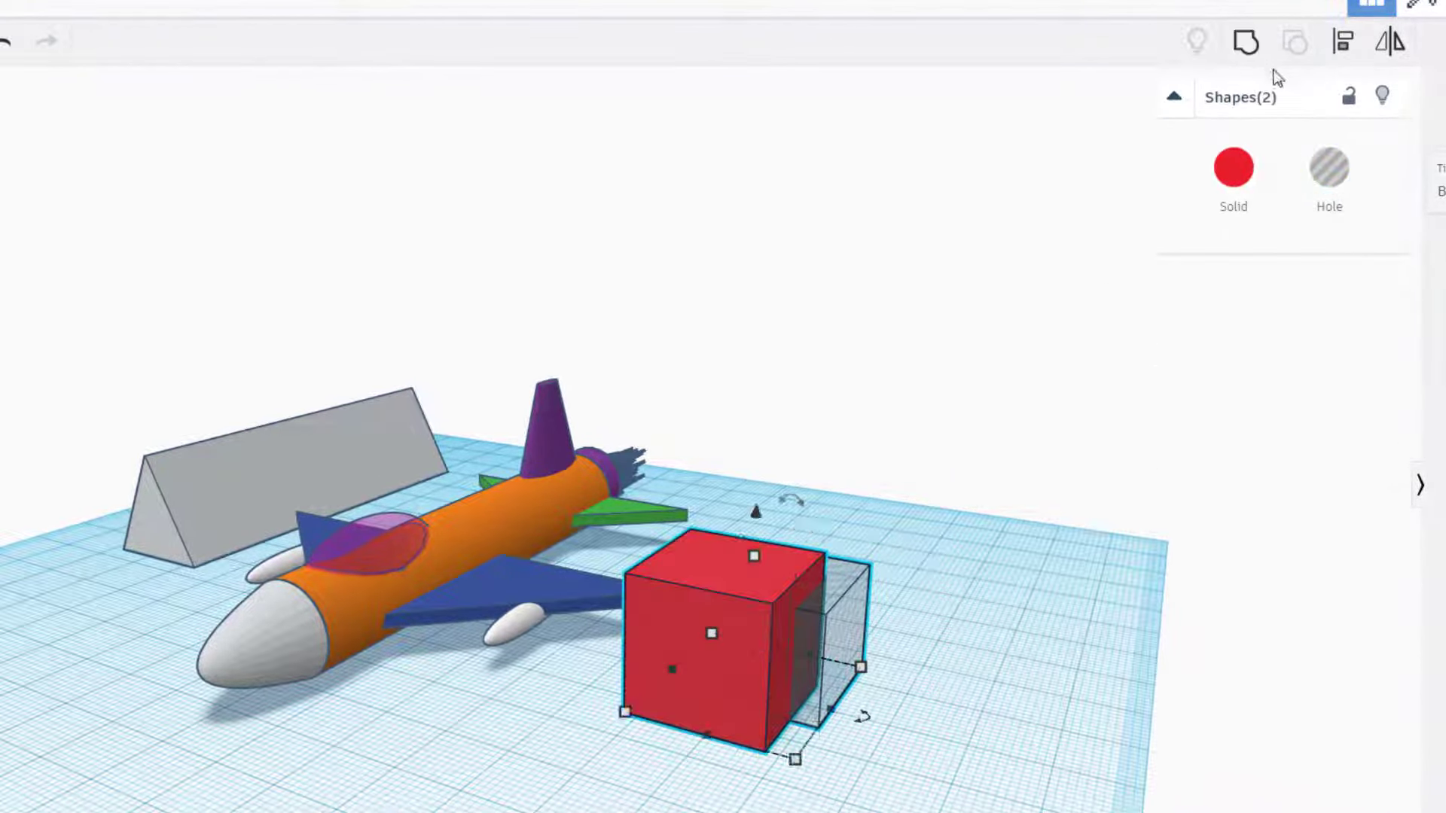
click(1343, 42)
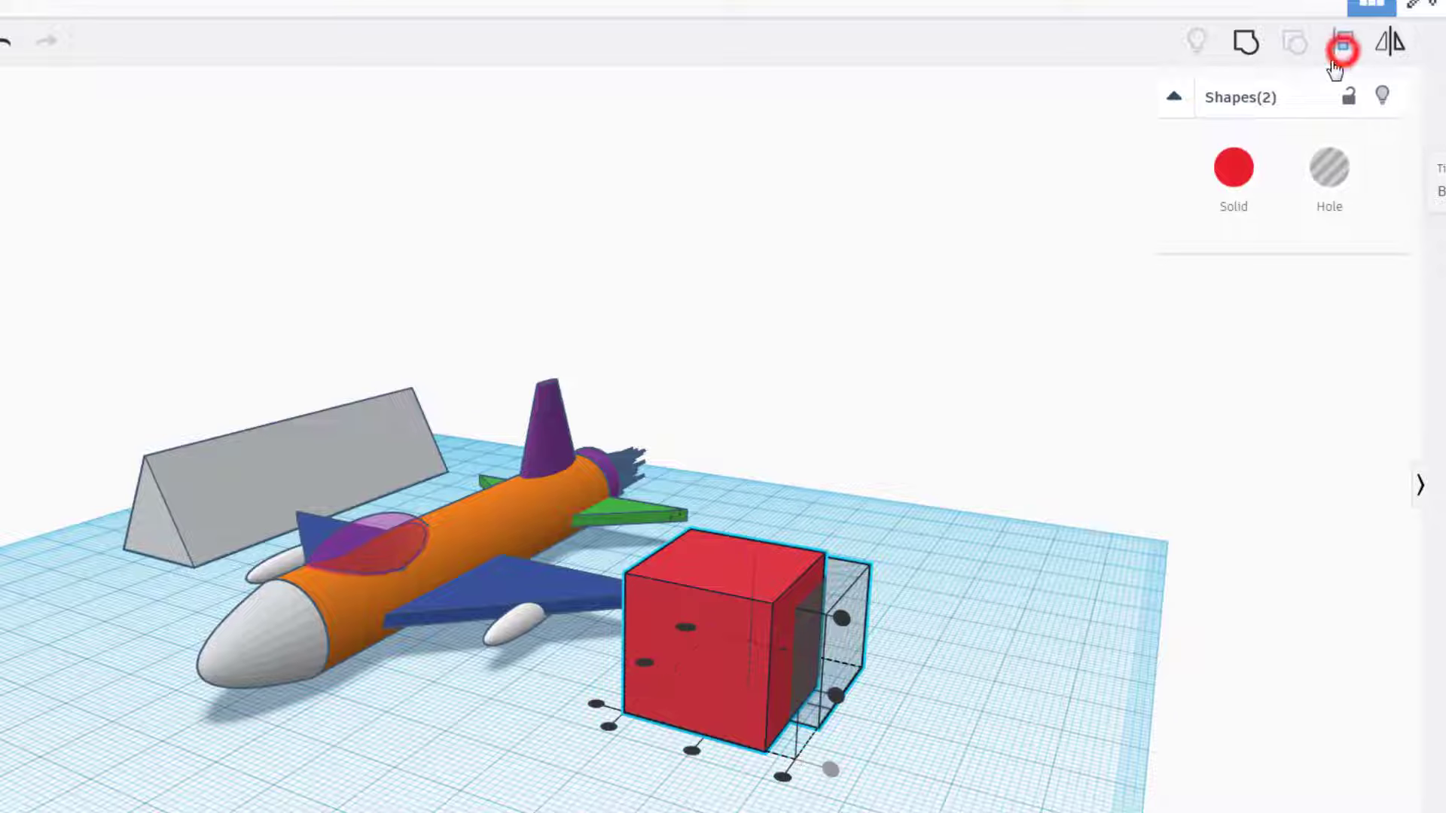
click(691, 750)
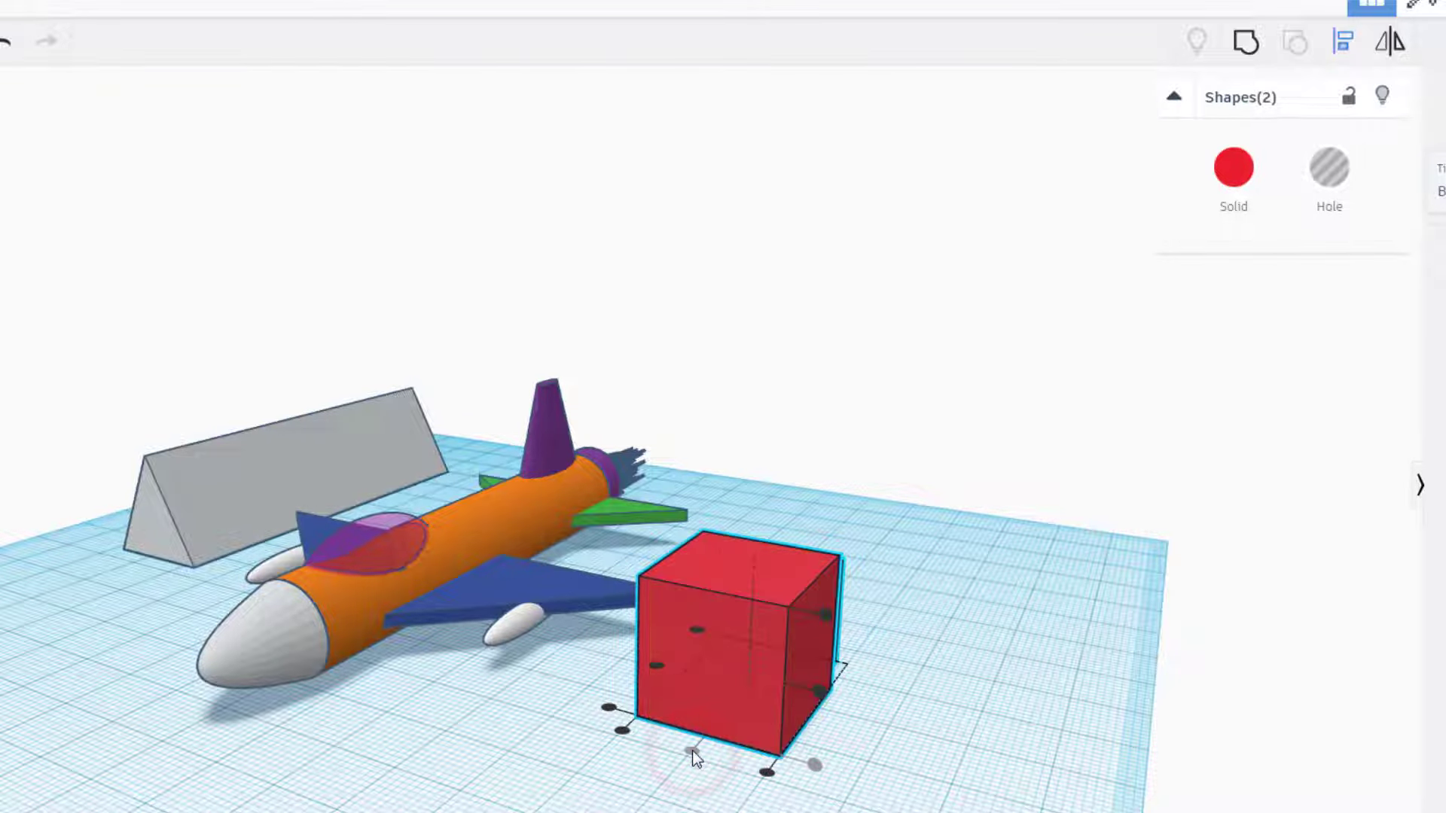
click(826, 613)
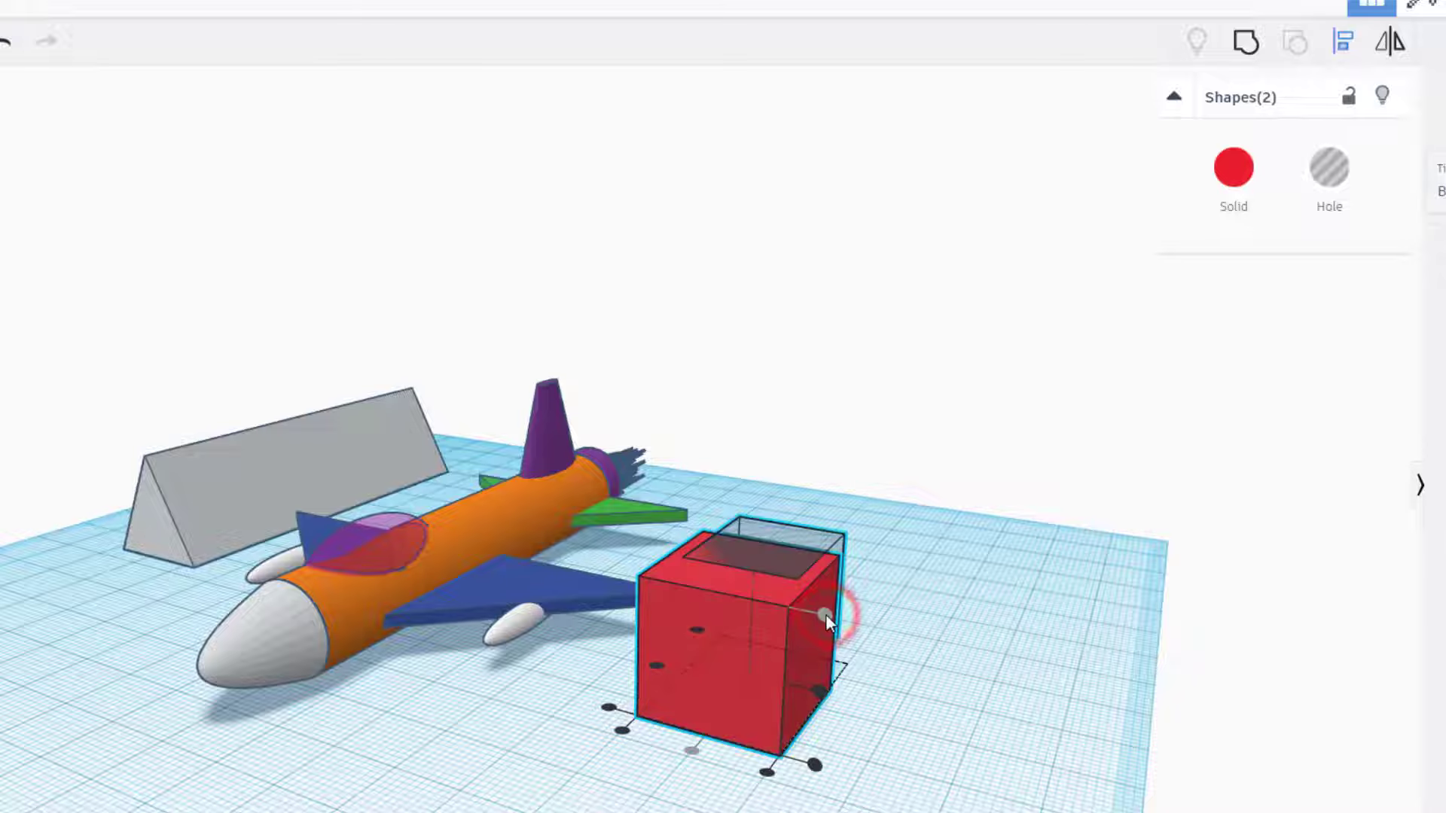
click(606, 708)
right_drag(445, 798, 602, 693)
Step: Narrow the red box to 14 mm
click(816, 575)
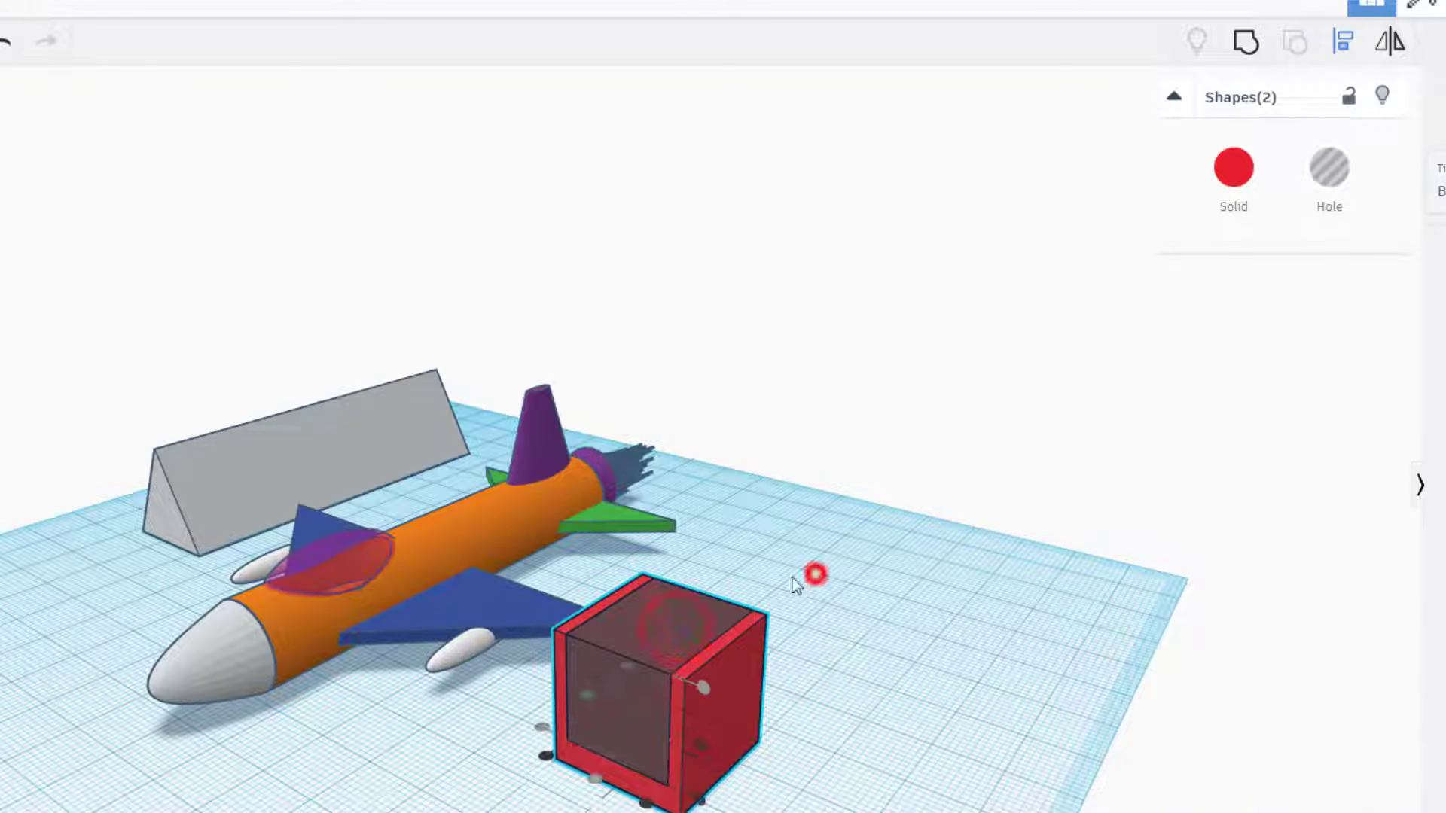
click(653, 631)
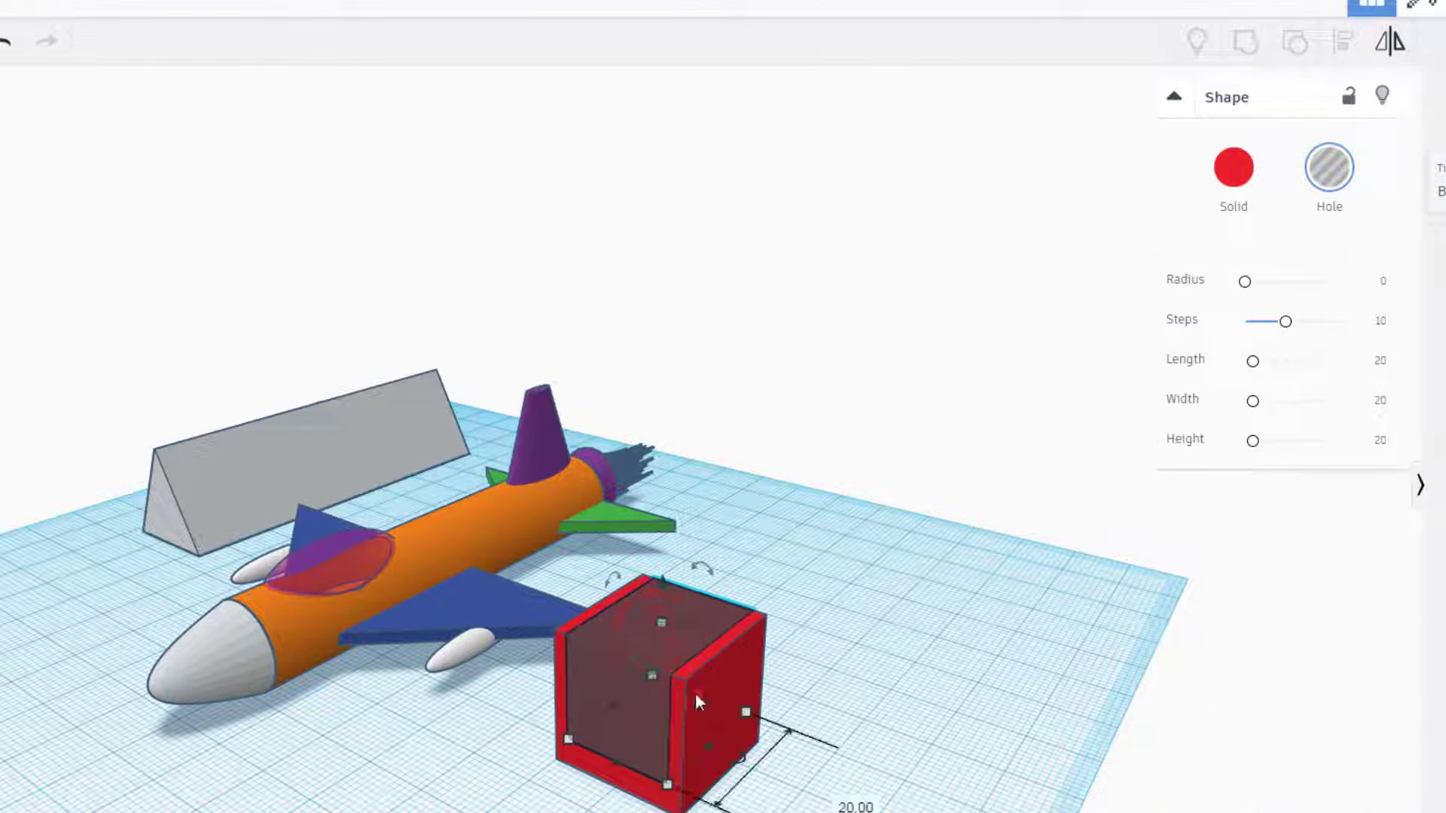
drag(695, 693, 675, 712)
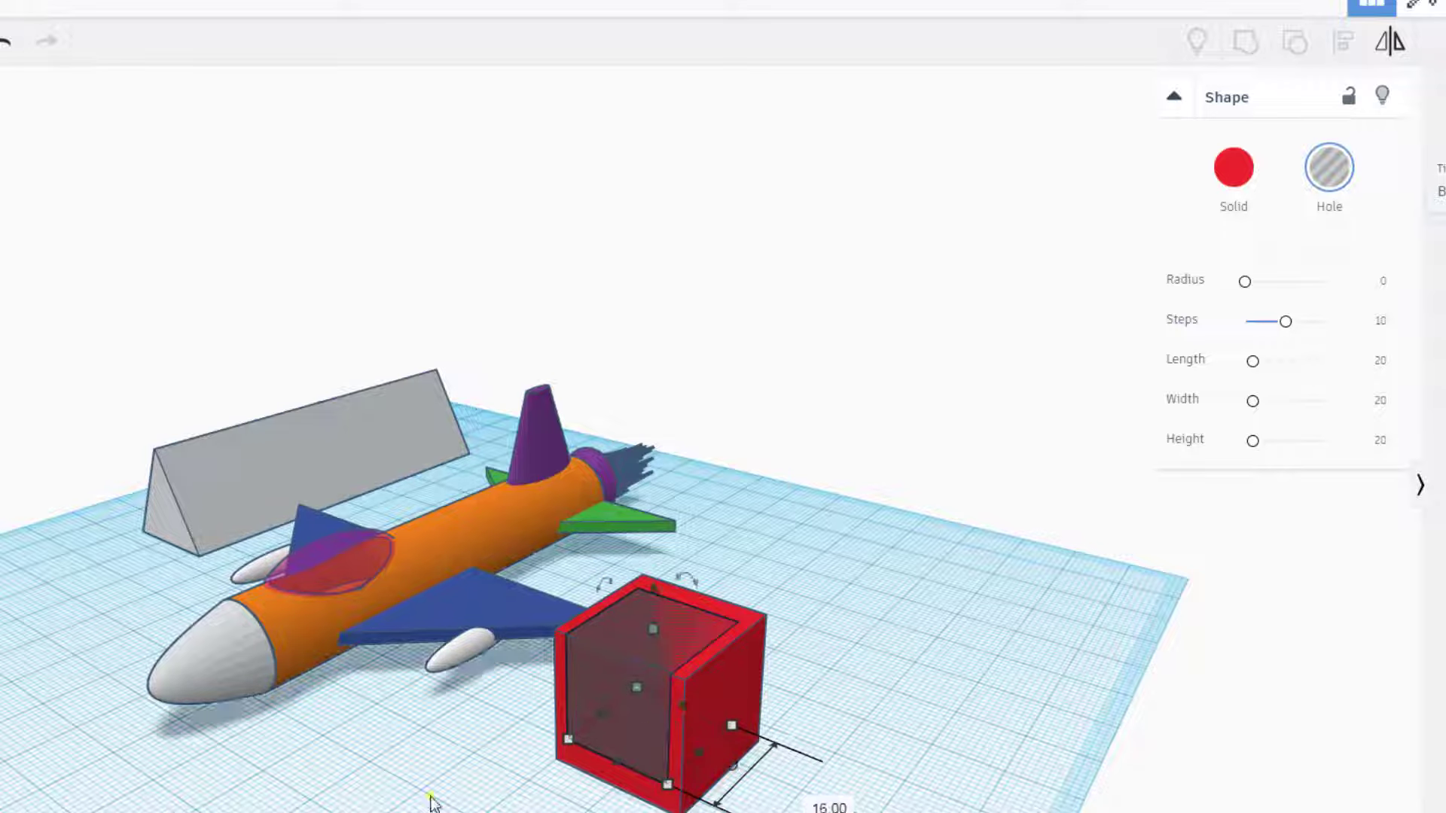
right_drag(430, 795, 581, 810)
Step: Group the red box with its inner hole into one hollow shape and lower its height to 11 mm
drag(1076, 590, 942, 662)
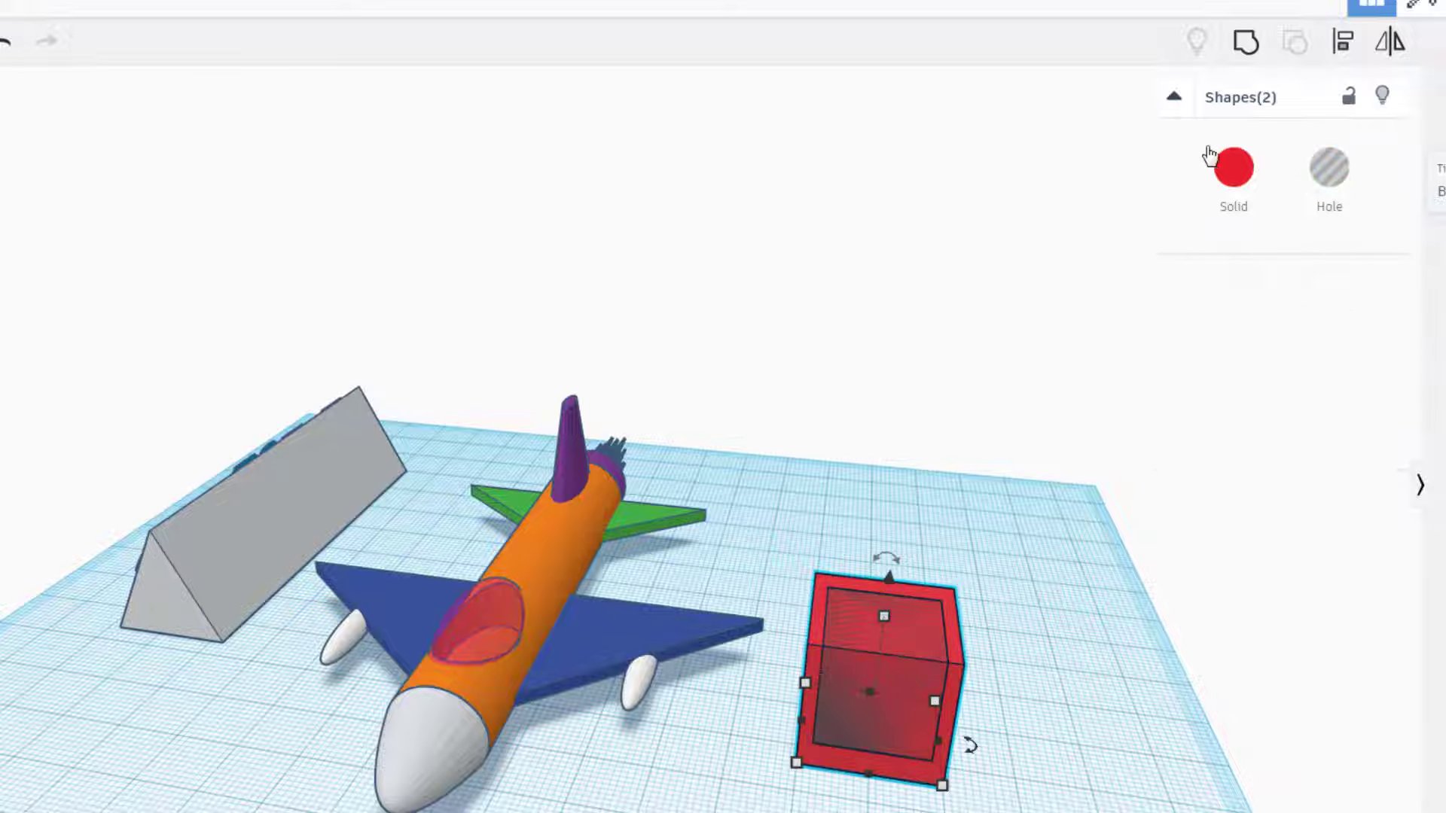
click(1250, 44)
right_drag(1082, 725, 745, 762)
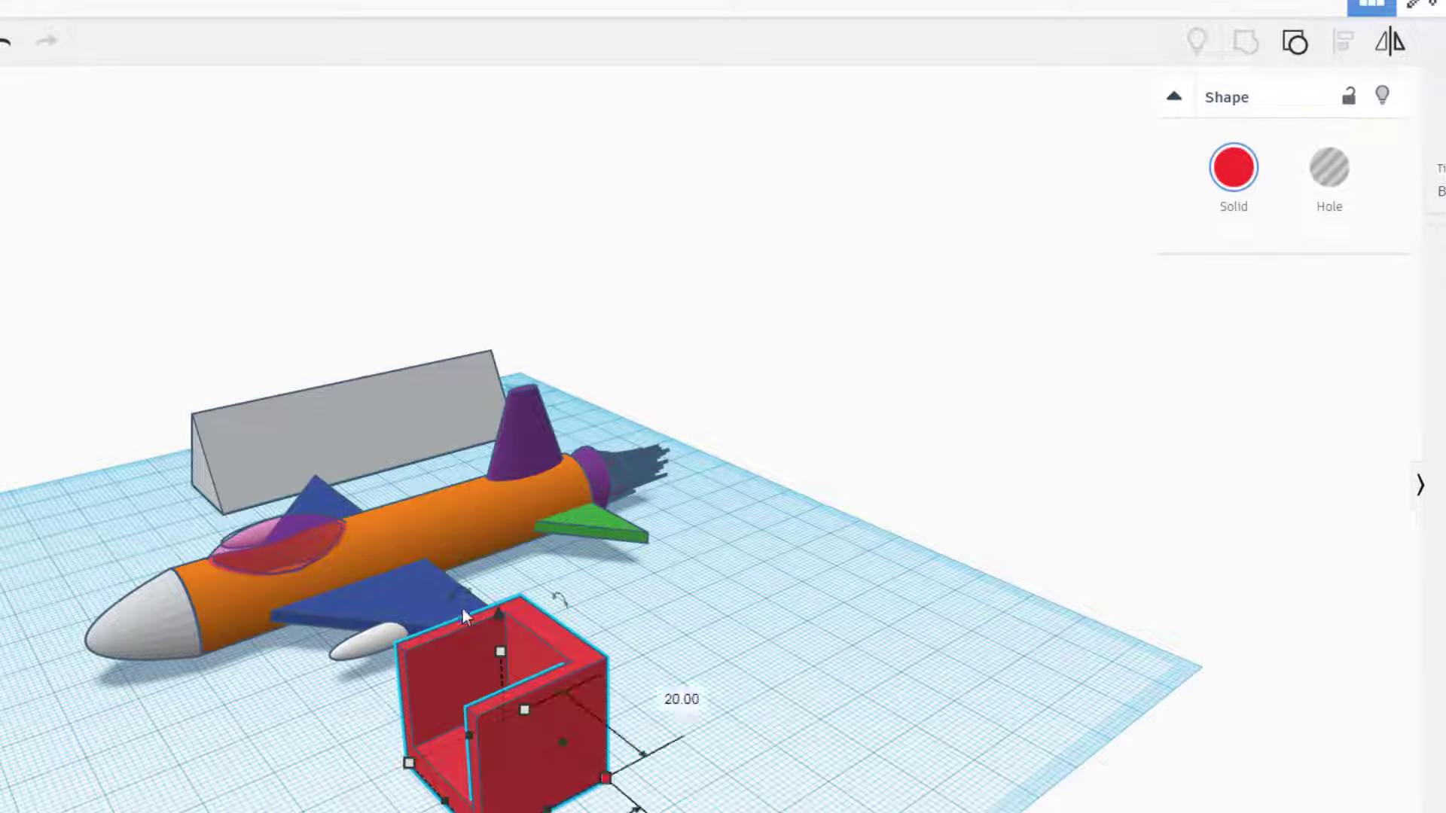
drag(501, 652, 485, 739)
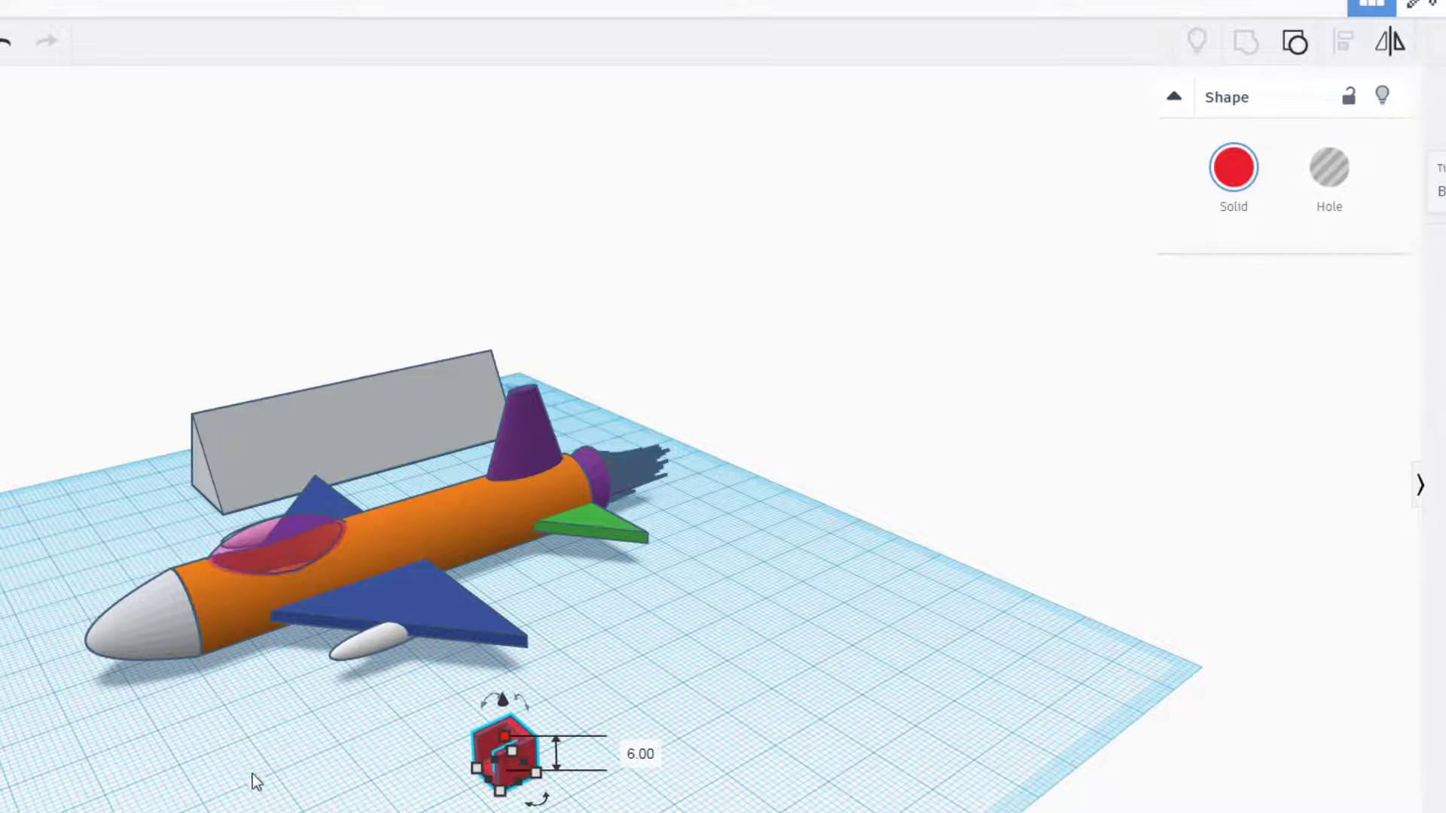
right_drag(259, 772, 482, 742)
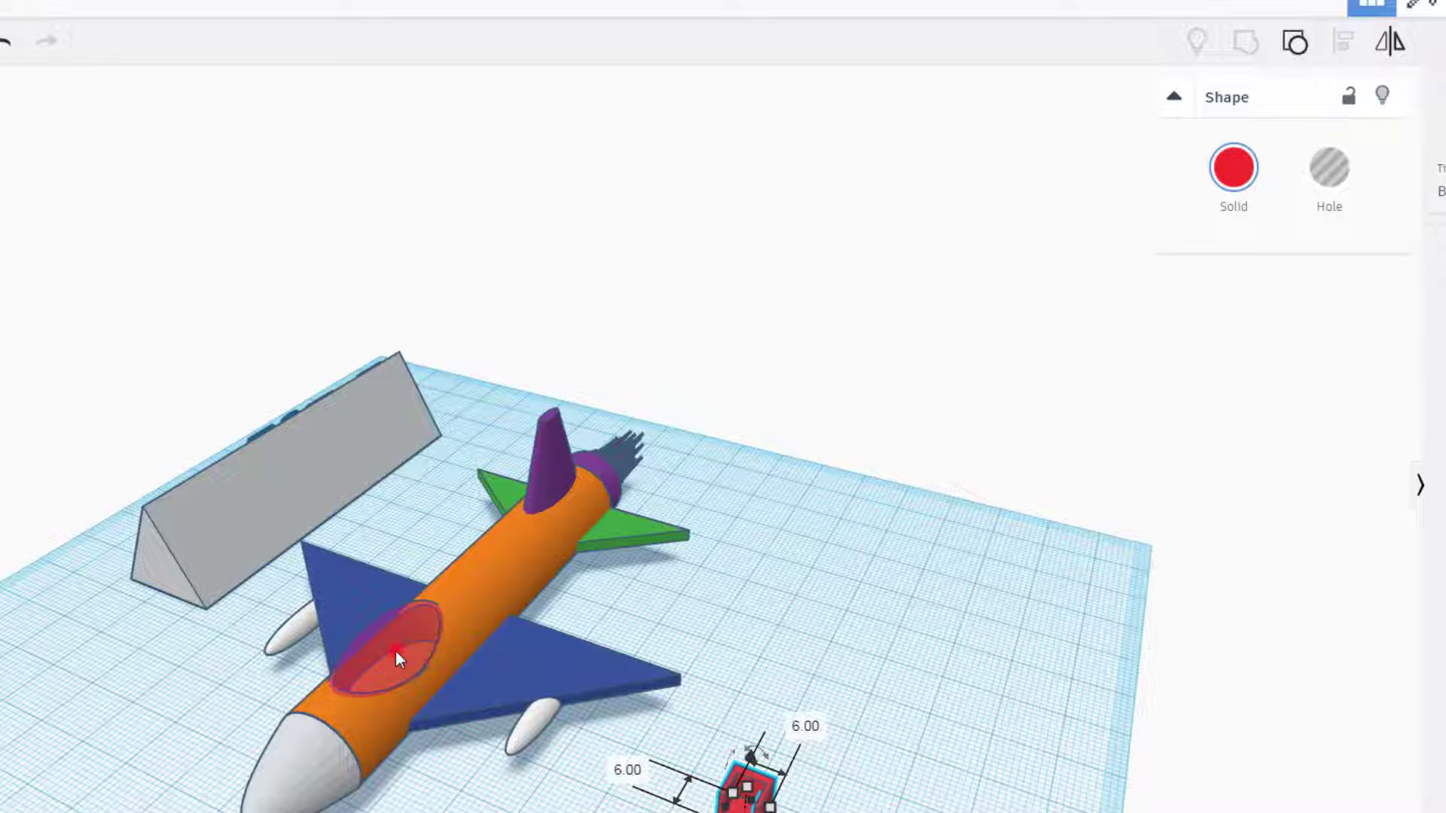
Step: Center the red seat on the cockpit ellipse along all axes, then deselect everything
shift+click(394, 652)
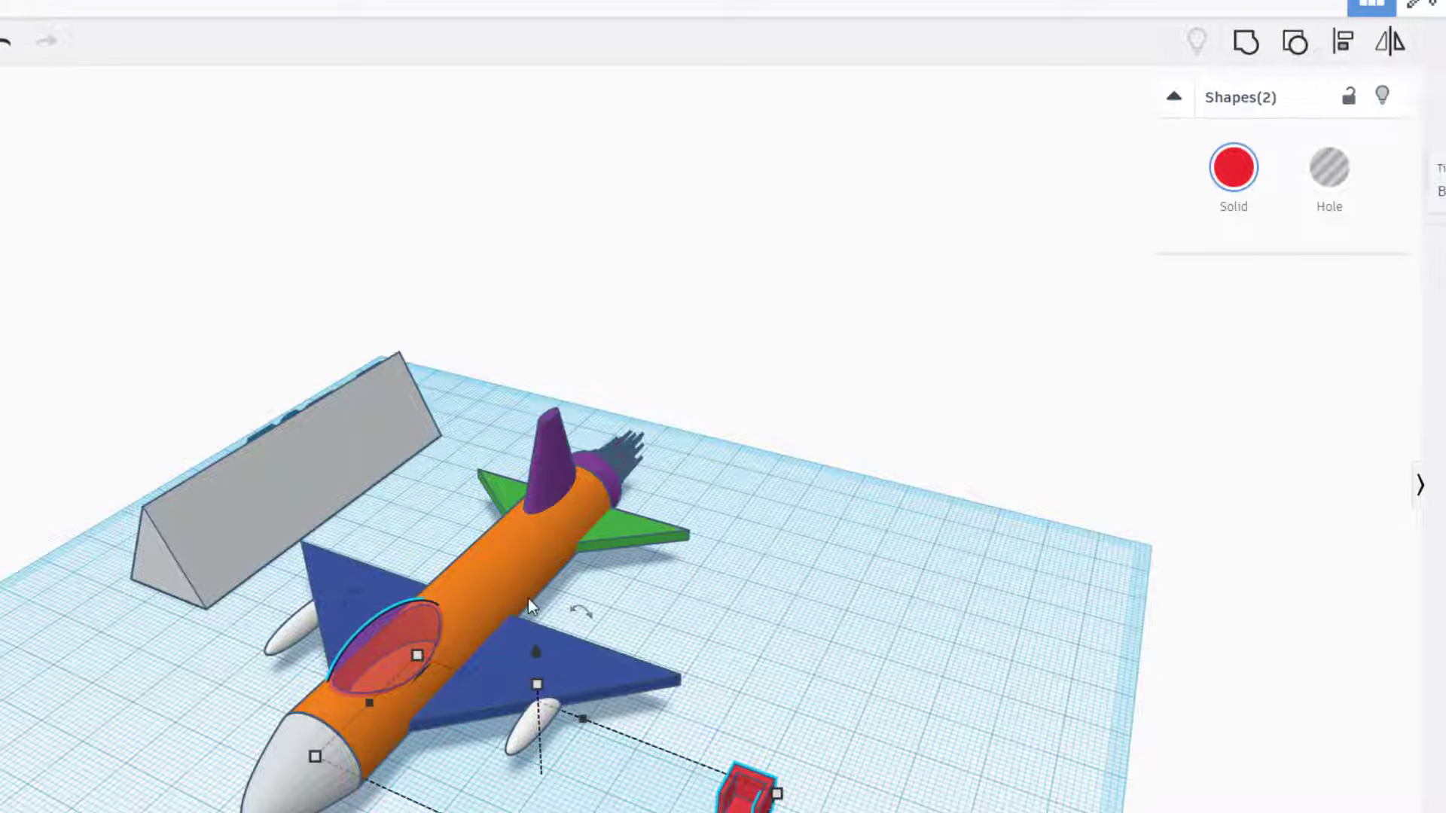
click(1344, 41)
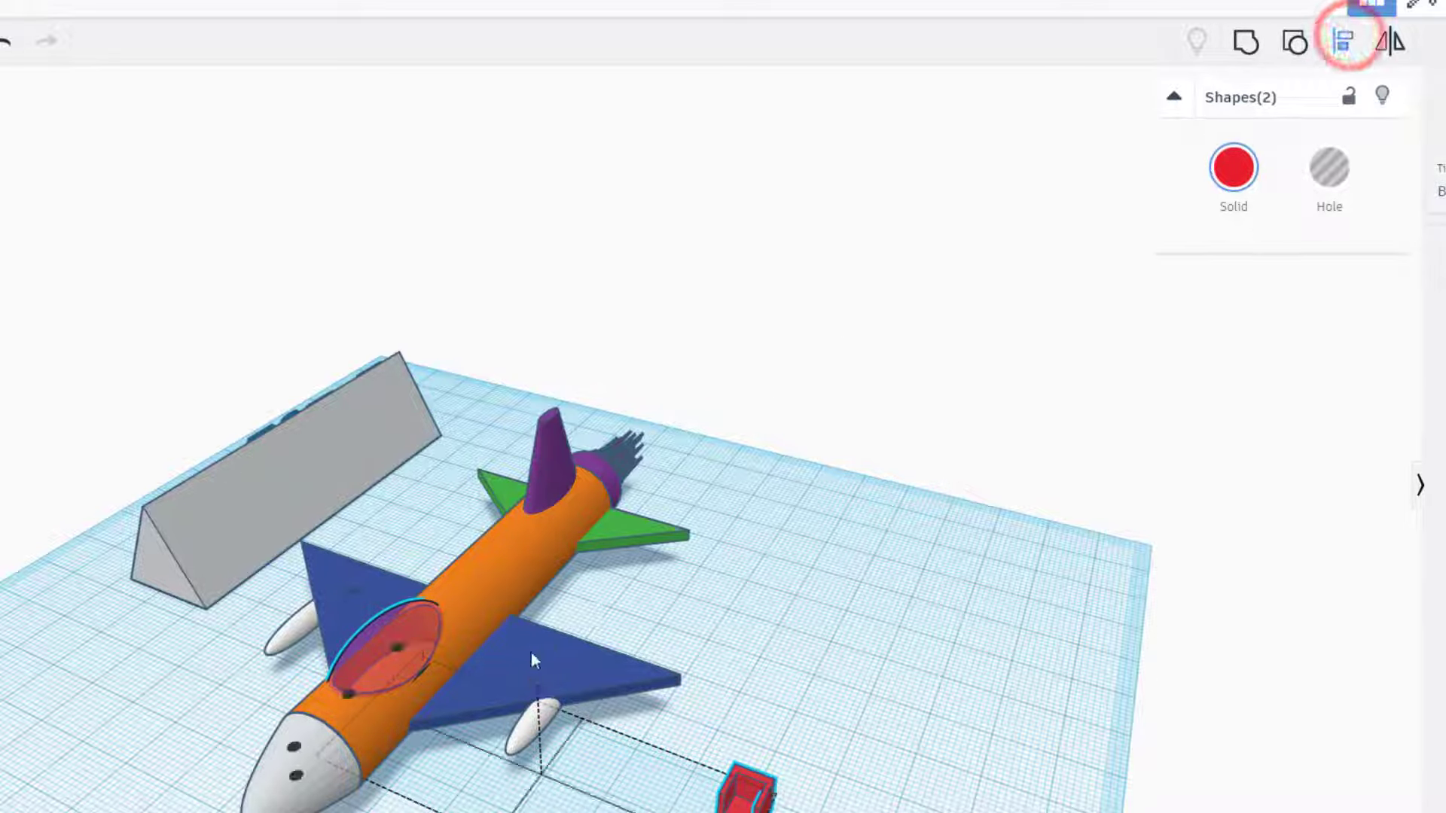
click(296, 777)
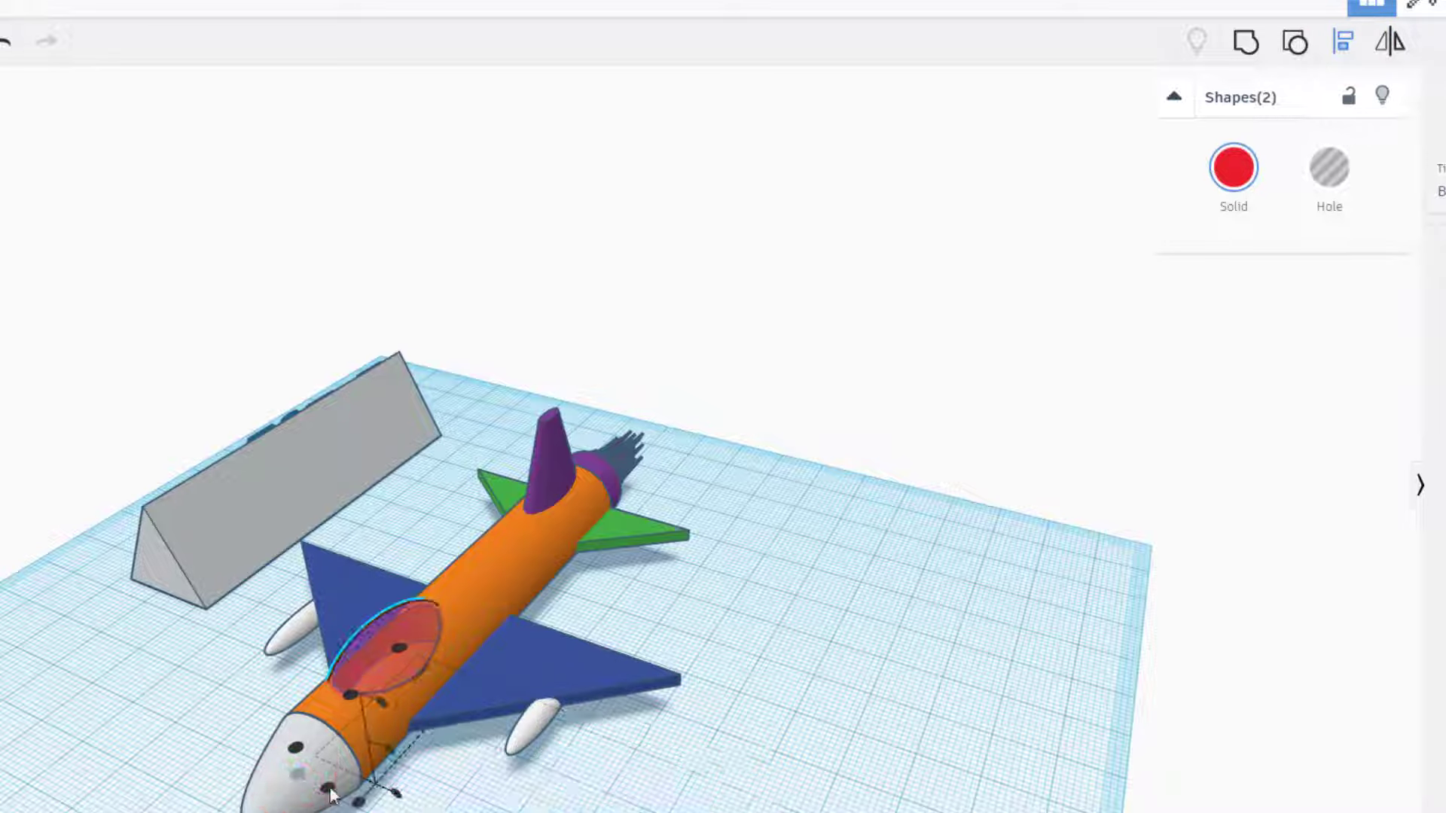
click(381, 703)
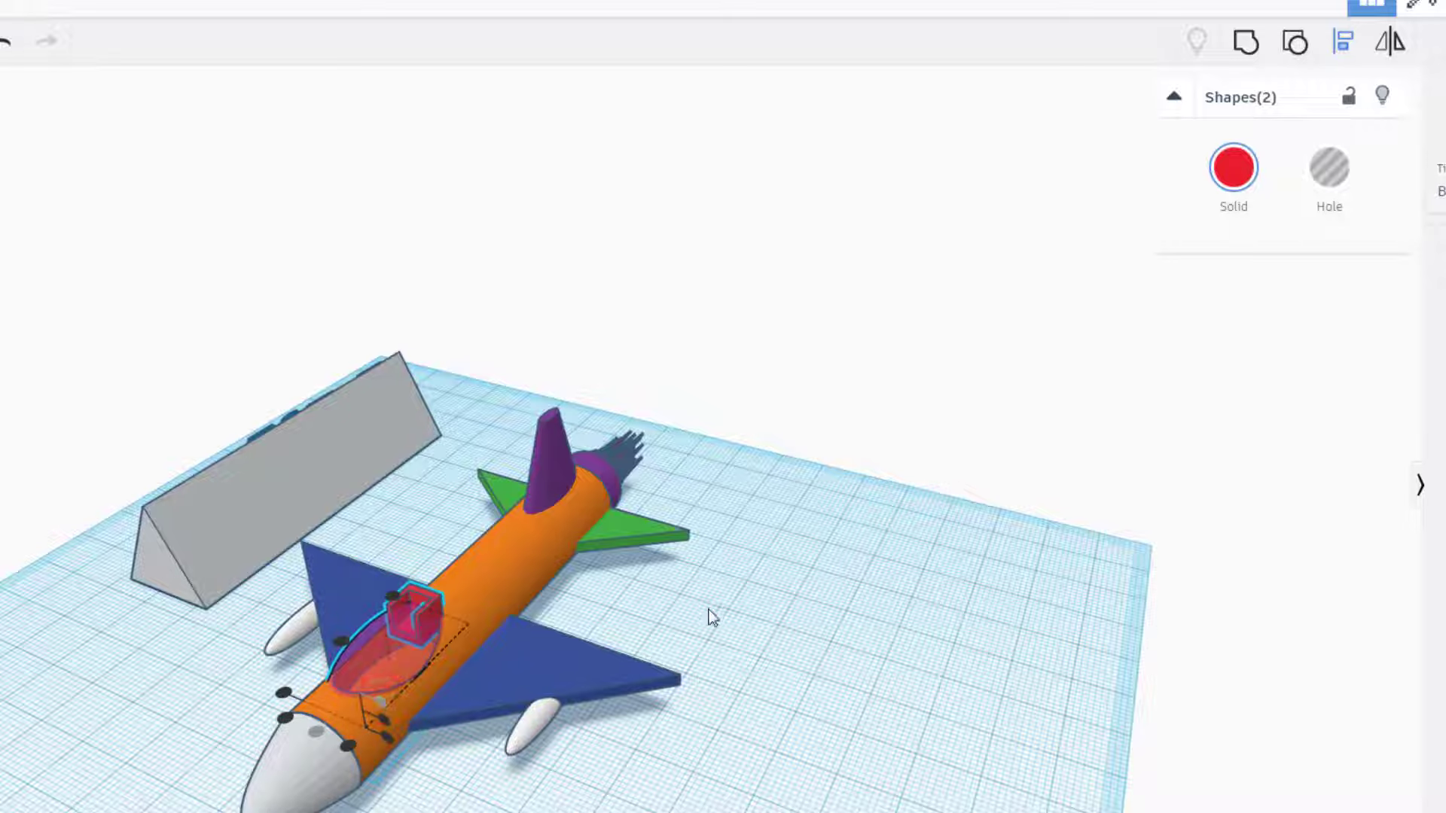
click(341, 641)
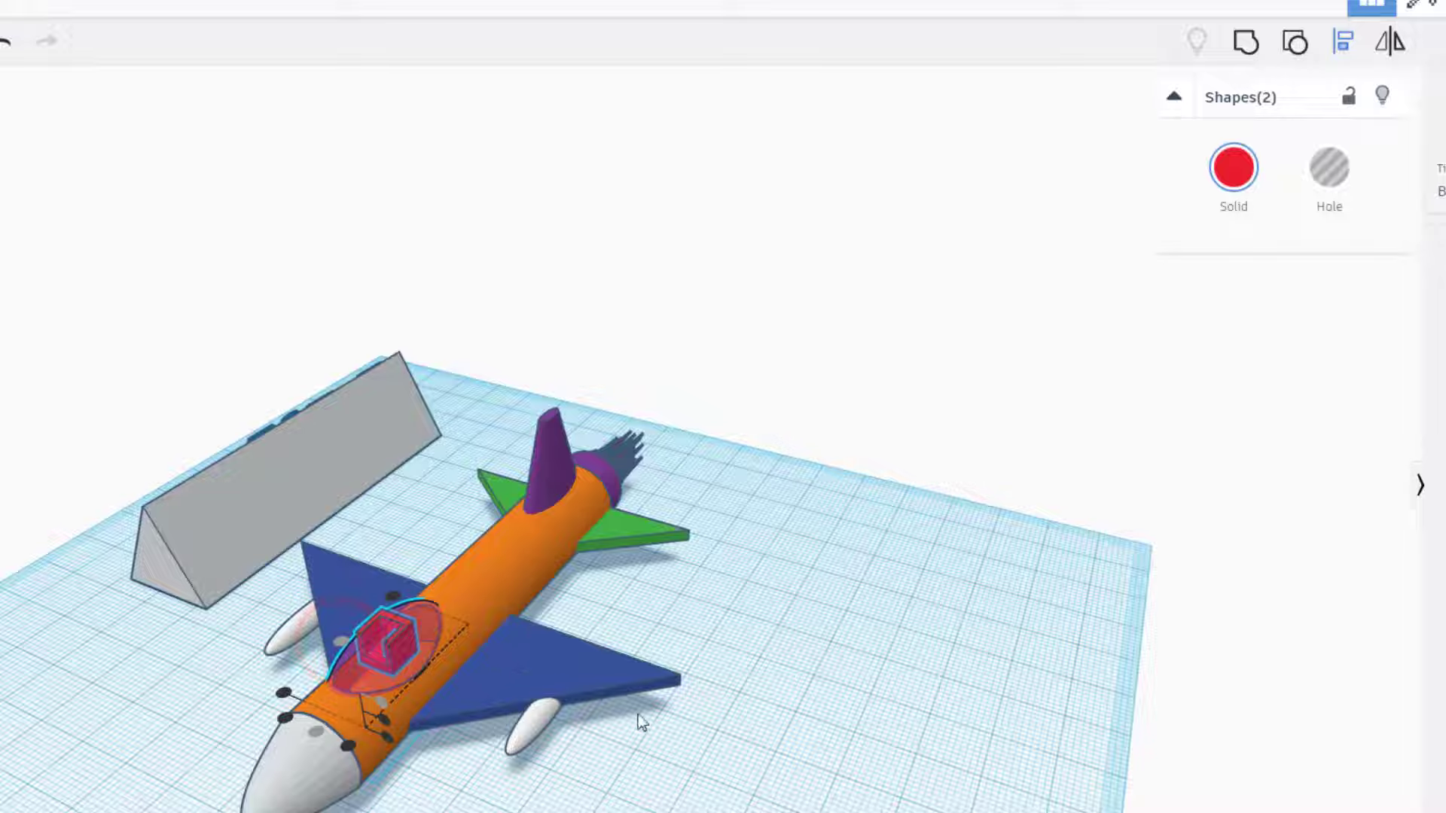
click(806, 649)
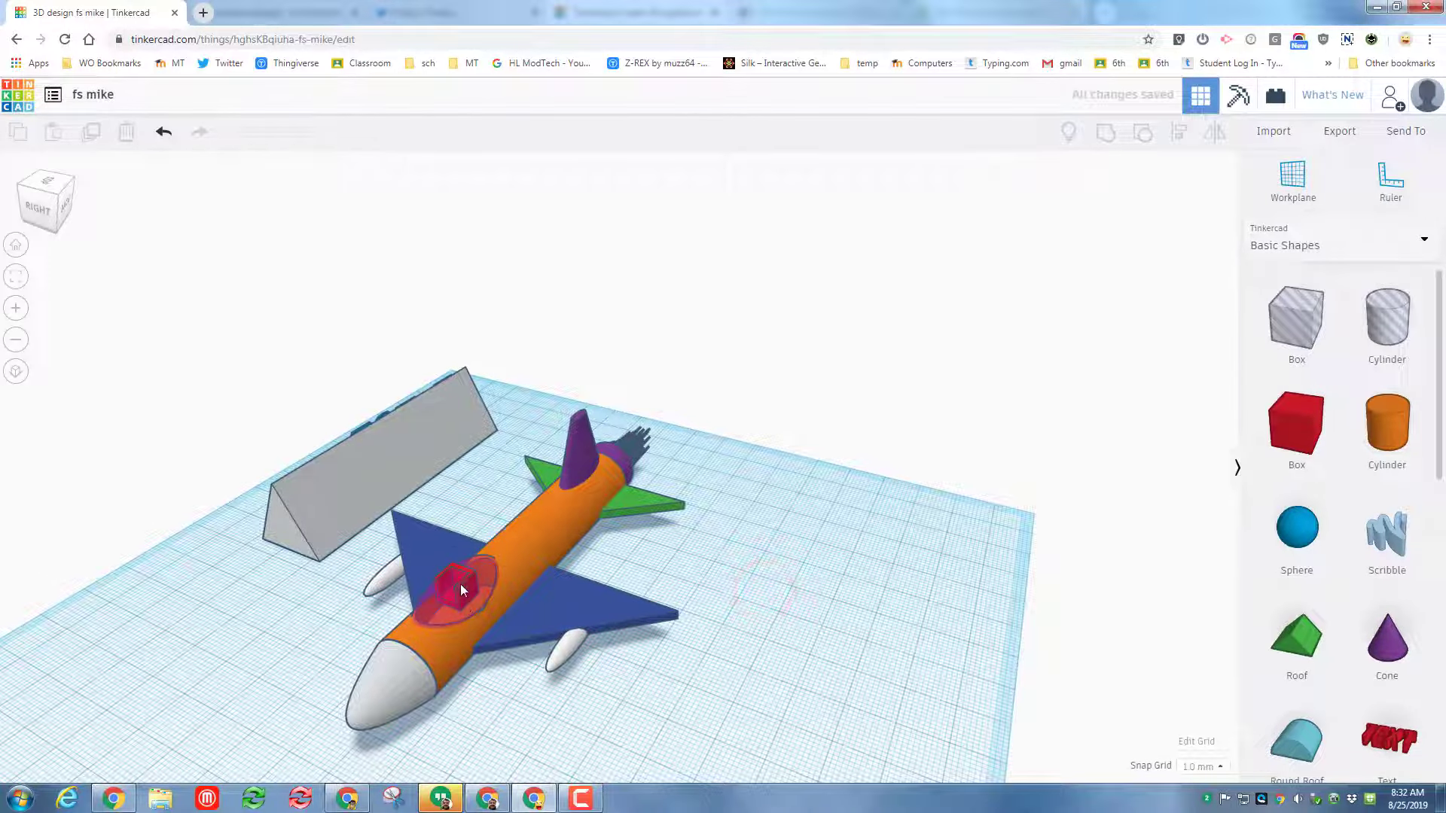
Step: Hide the pink canopy to expose the cockpit interior
click(461, 576)
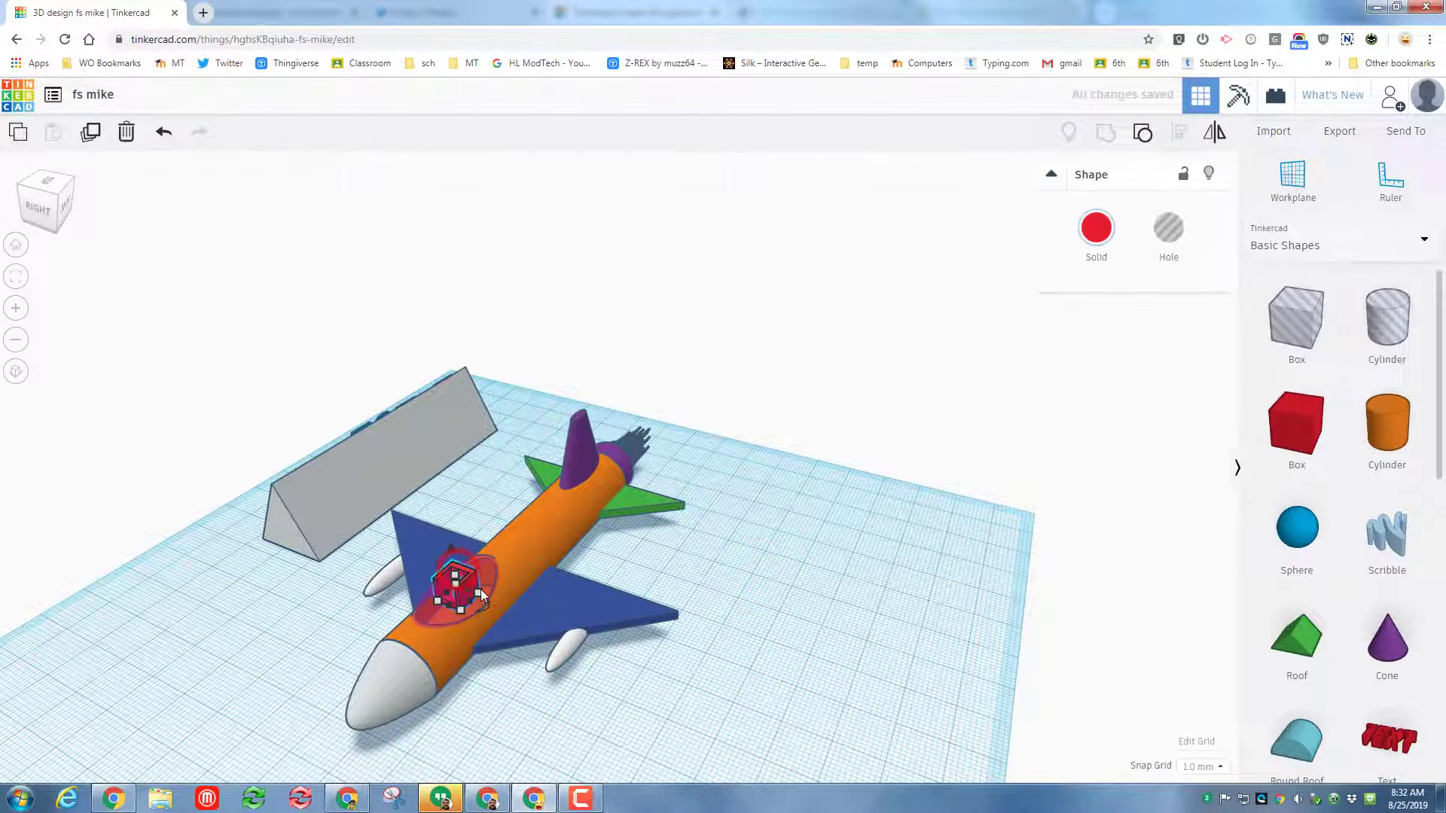
click(16, 277)
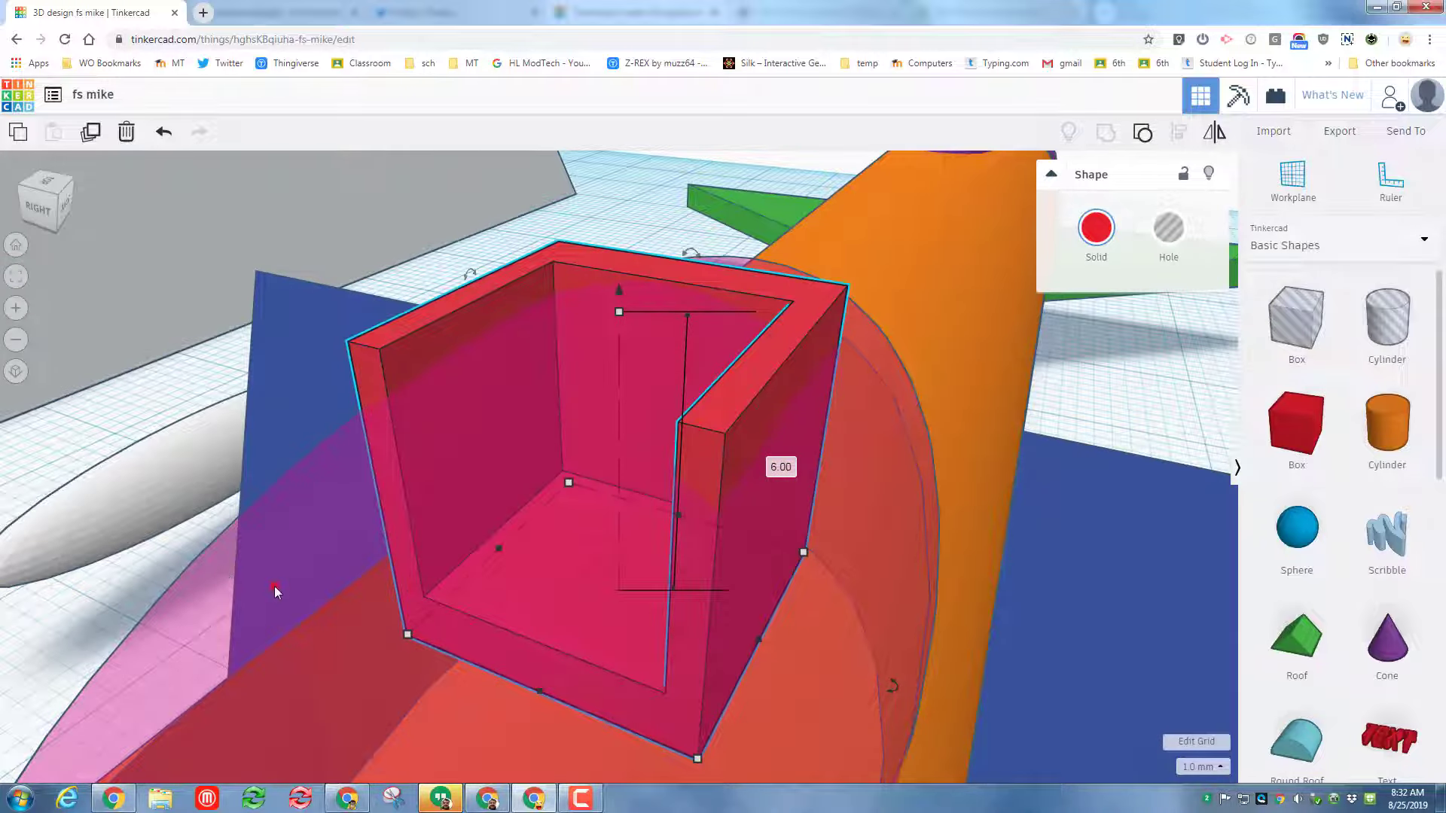
click(274, 586)
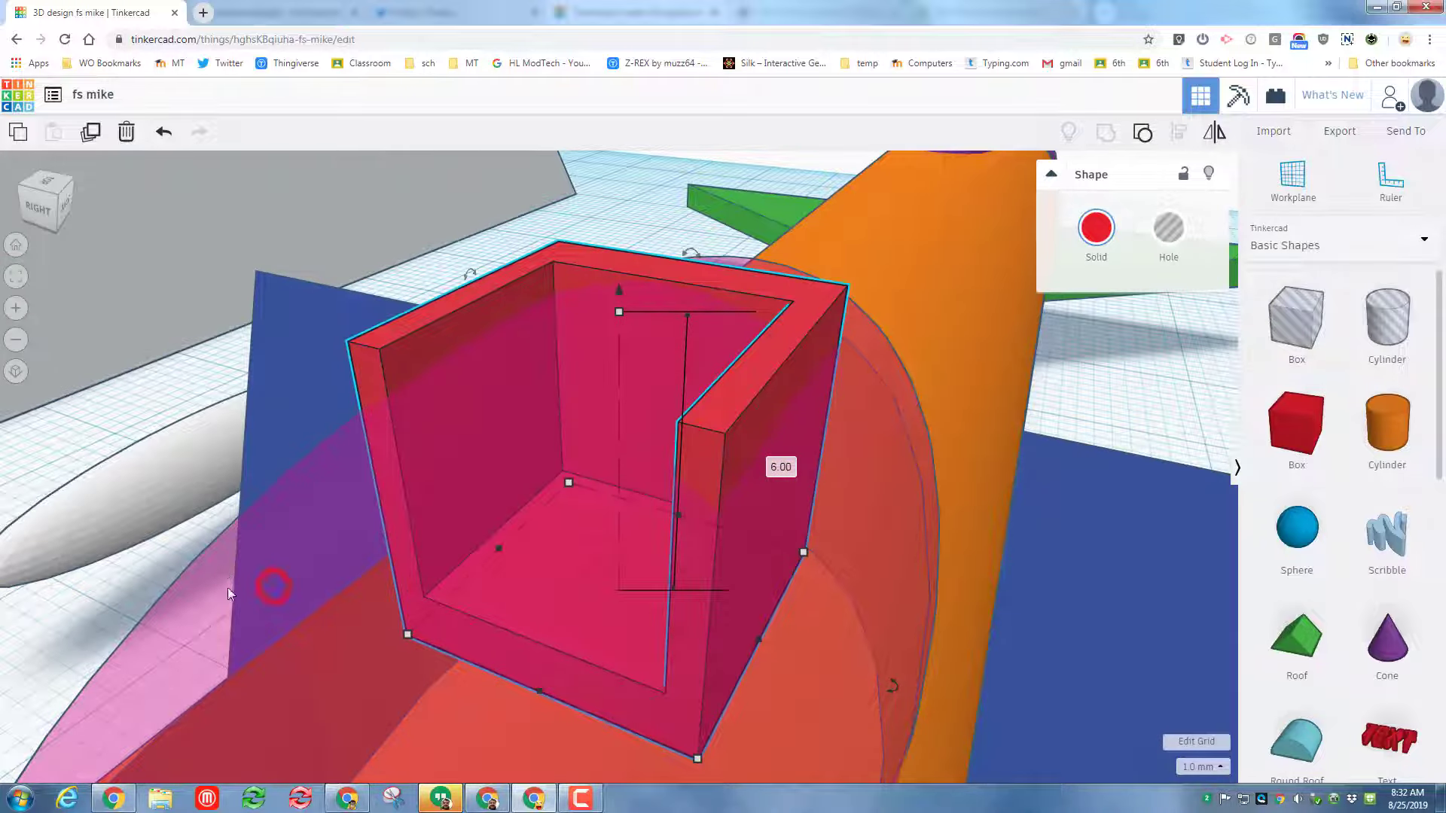
click(1209, 175)
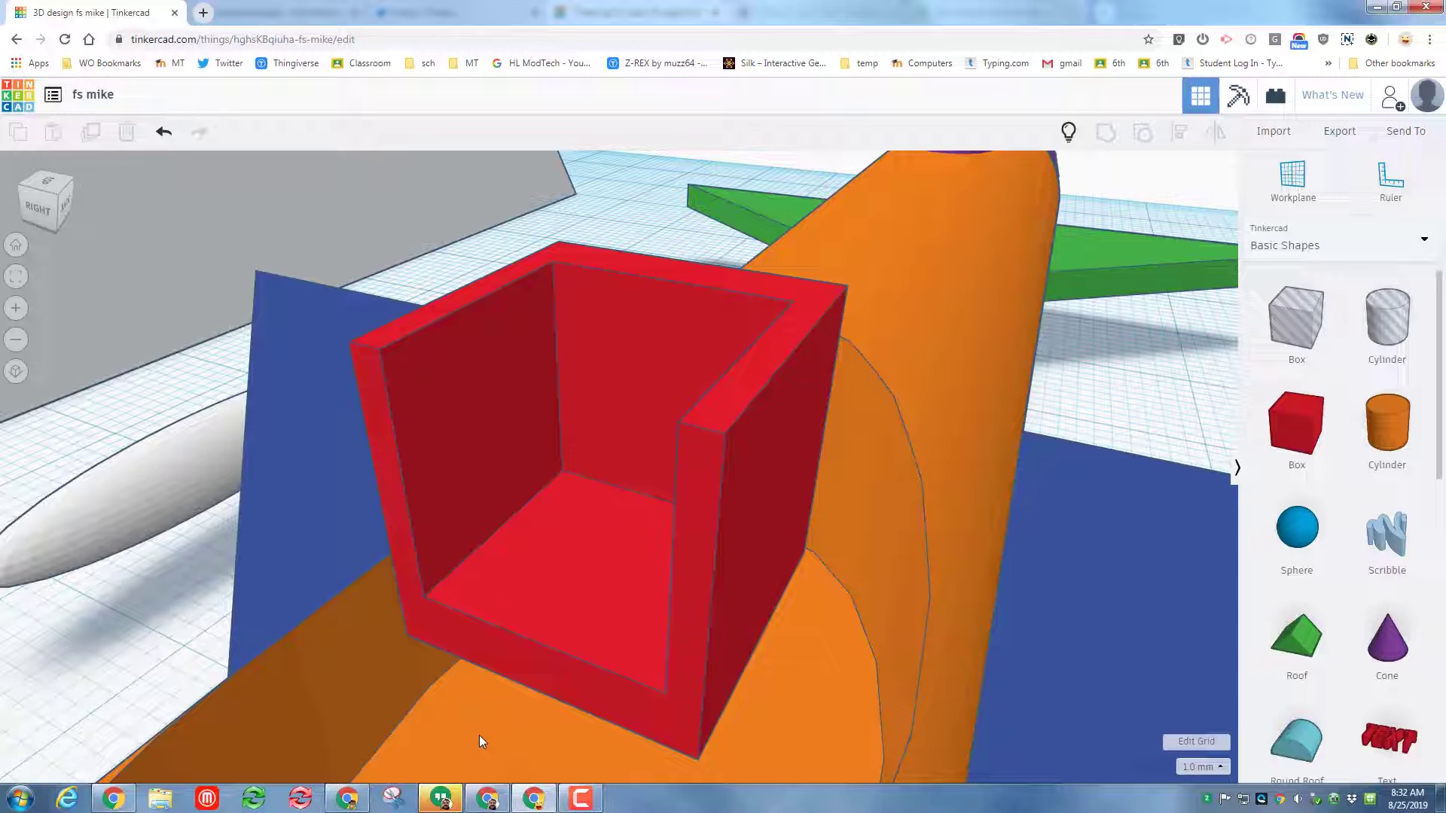
Step: Set a workplane on the orange cockpit floor and drop the red seat onto it
click(1293, 177)
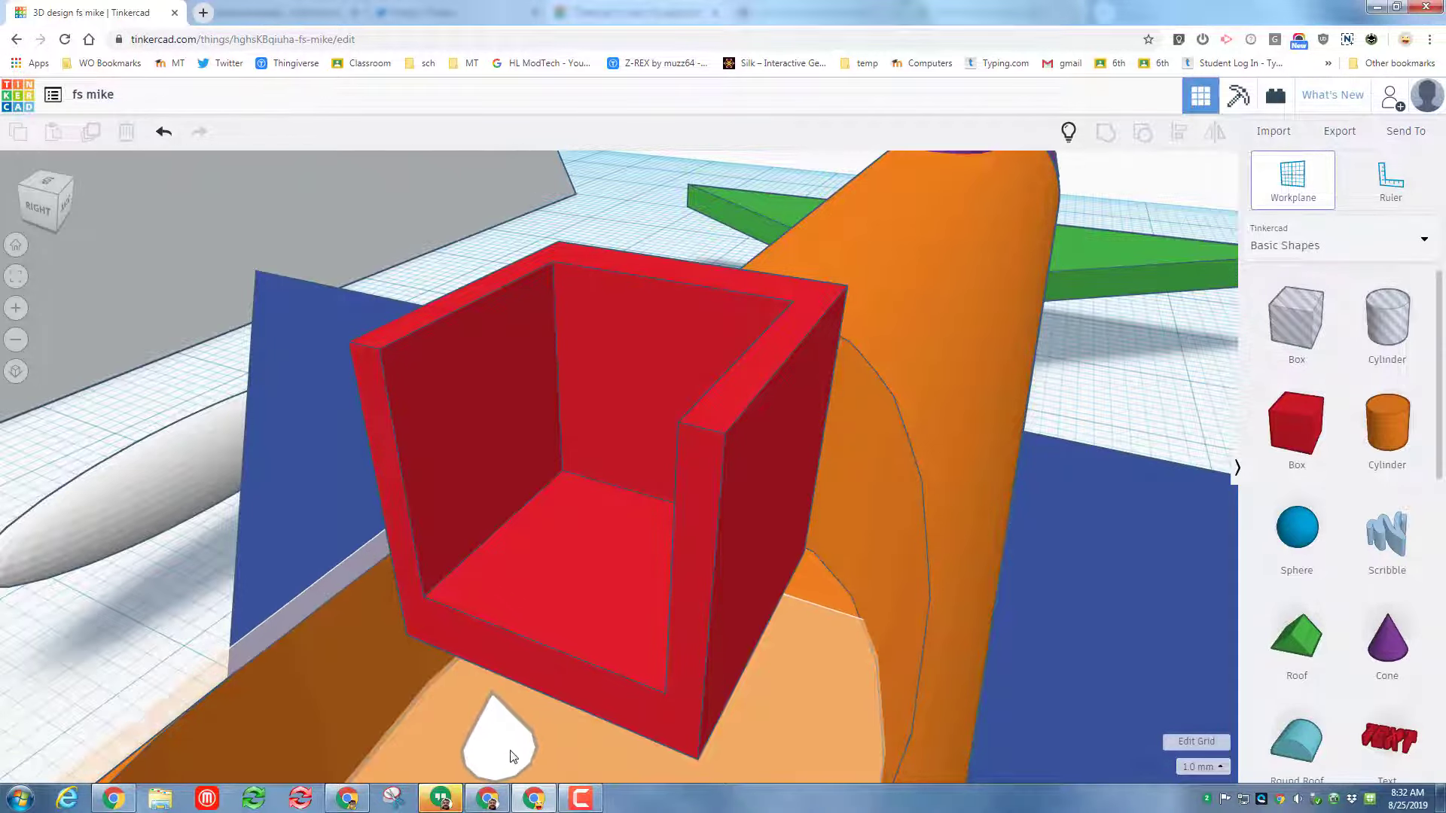
click(511, 752)
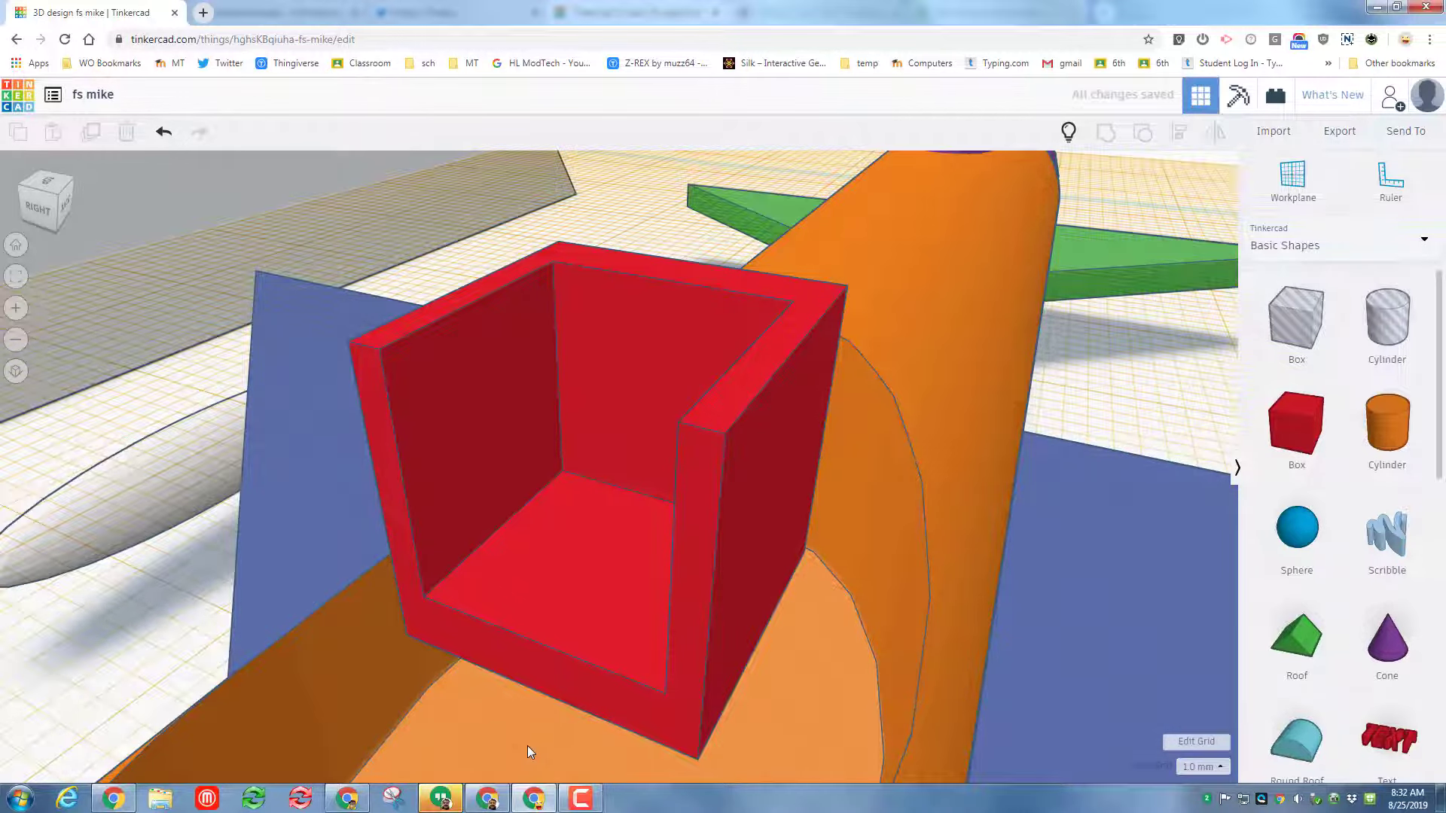
click(763, 737)
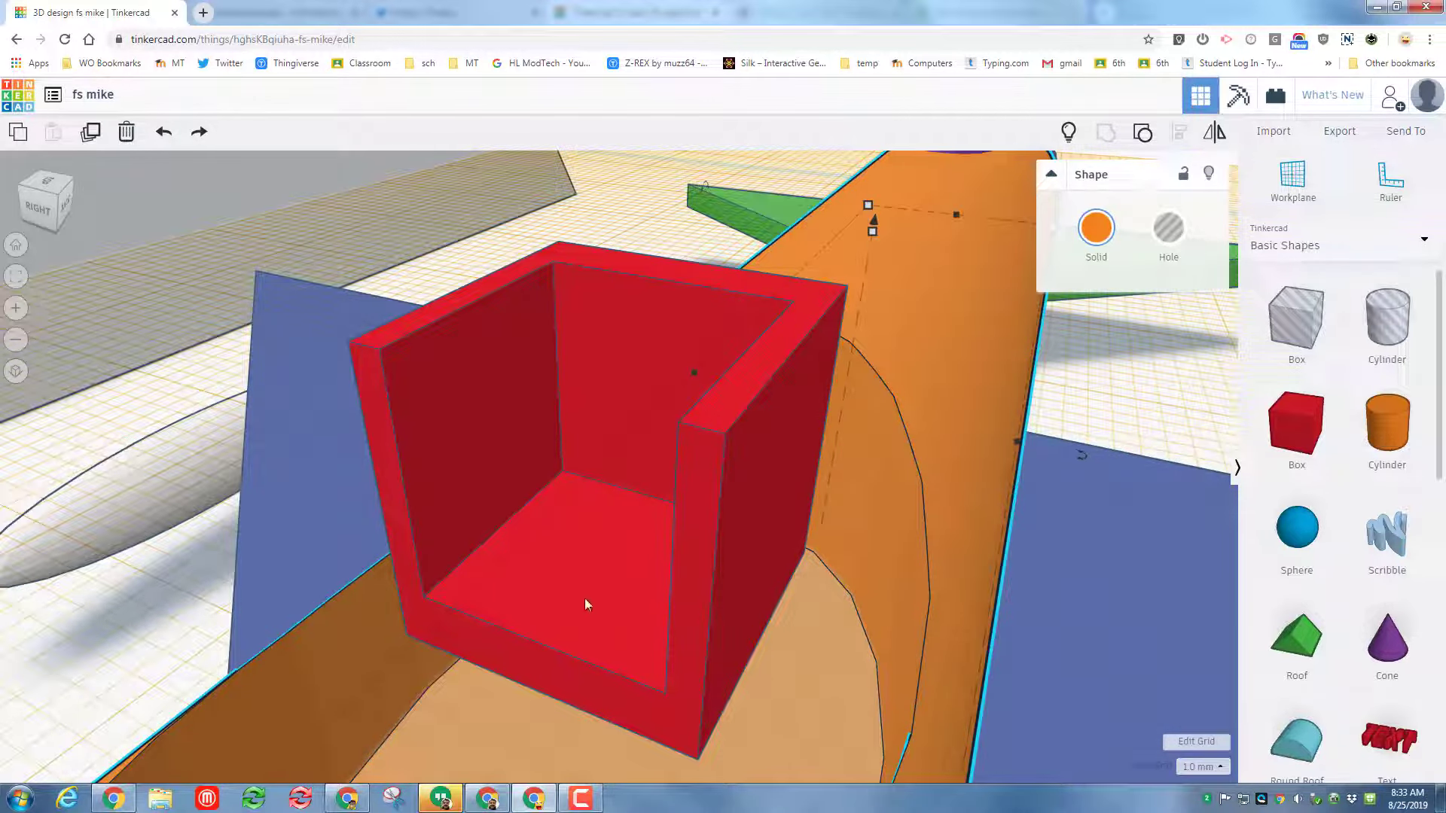
click(613, 581)
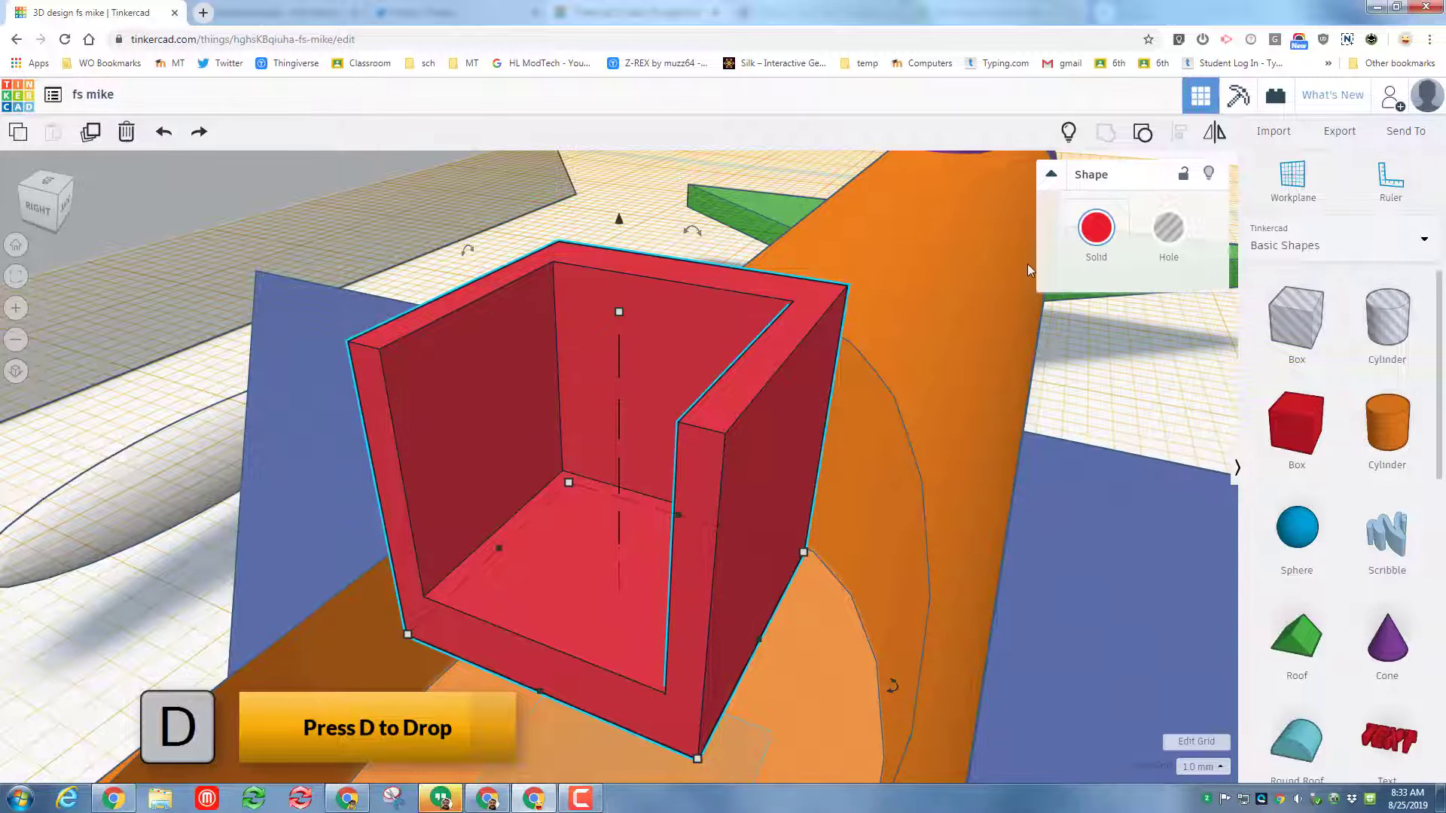
key(d)
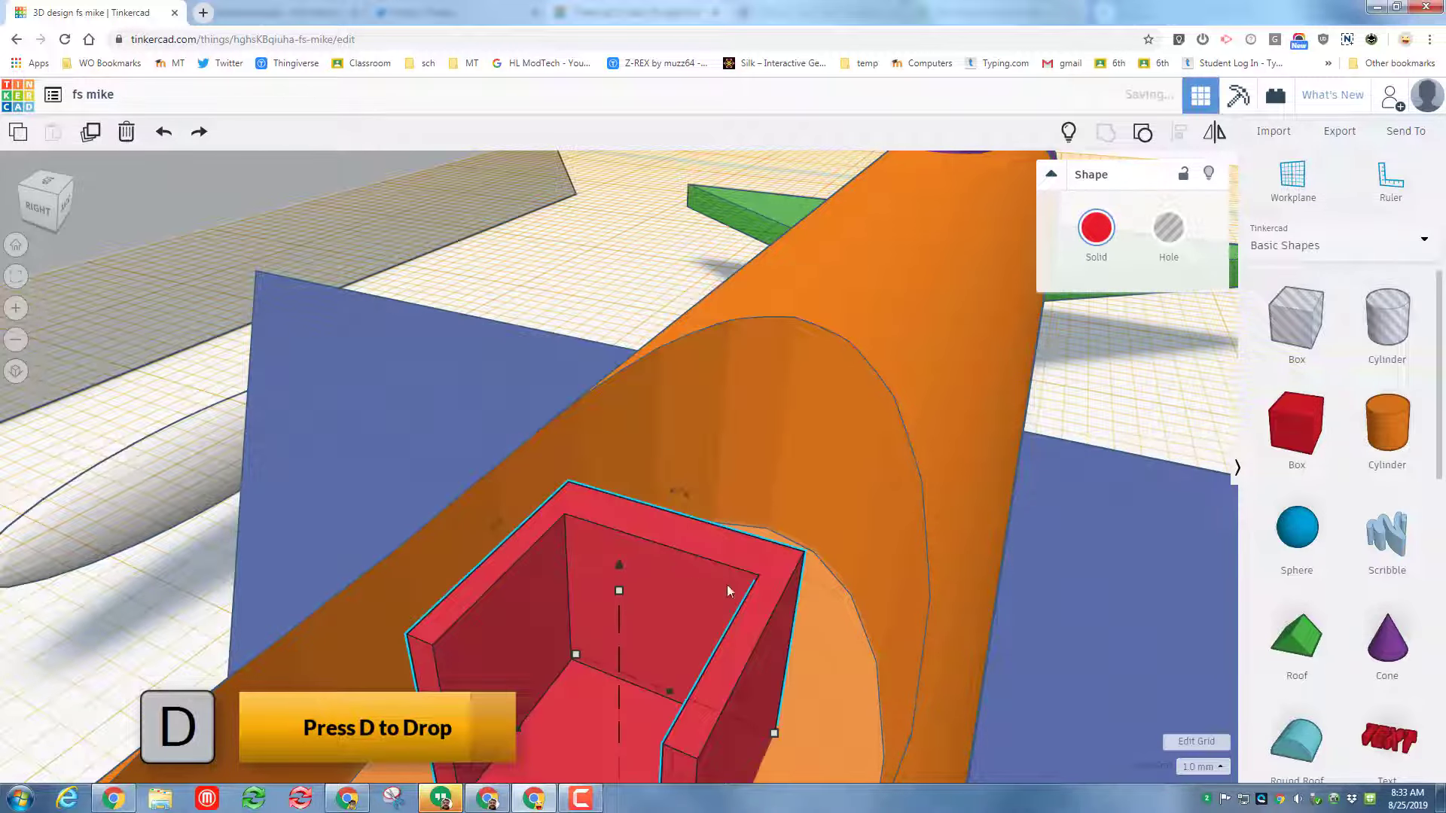
scroll(613, 567, down, 3)
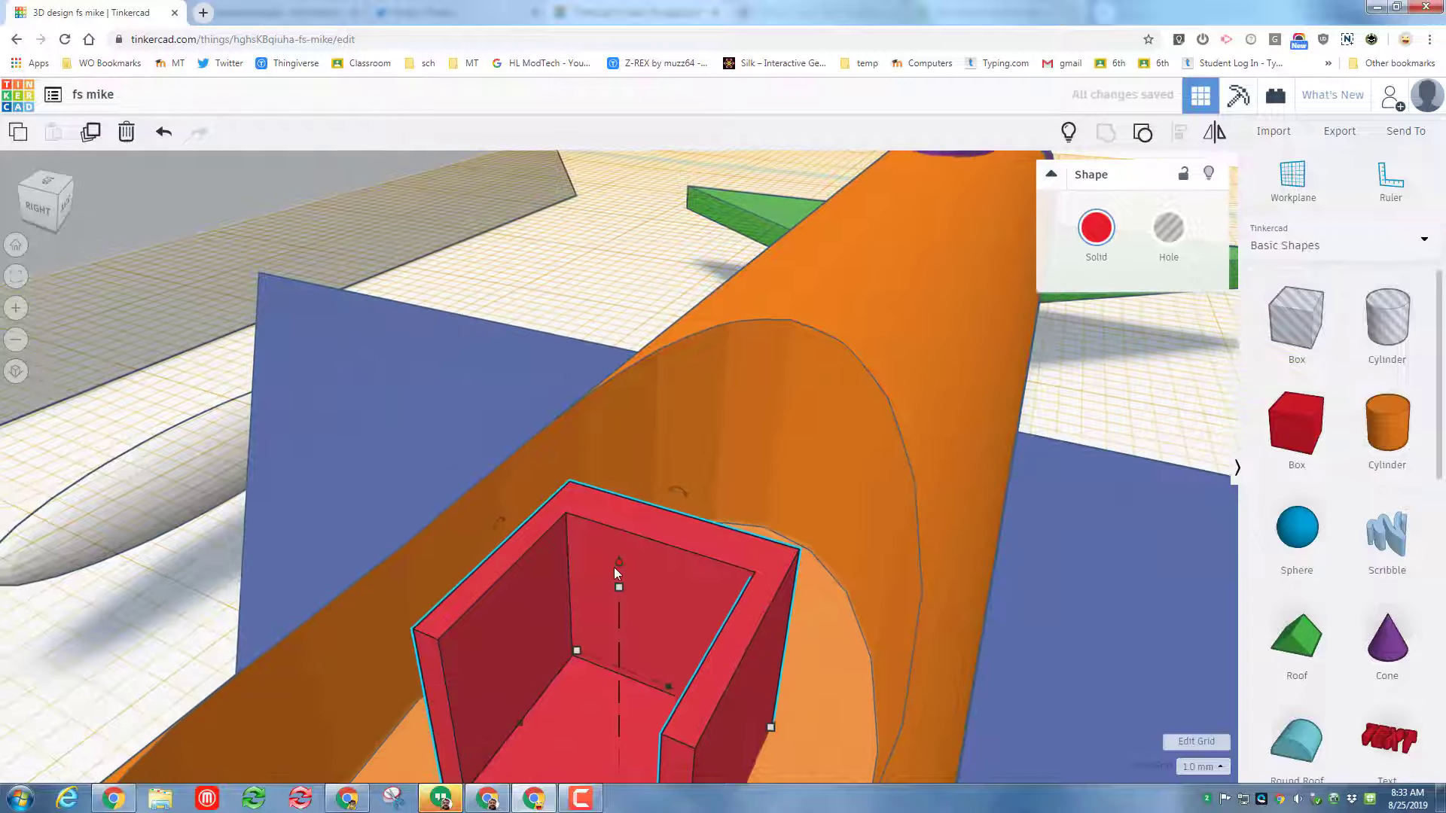
scroll(616, 563, down, 2)
right_drag(708, 526, 685, 550)
scroll(456, 547, up, 3)
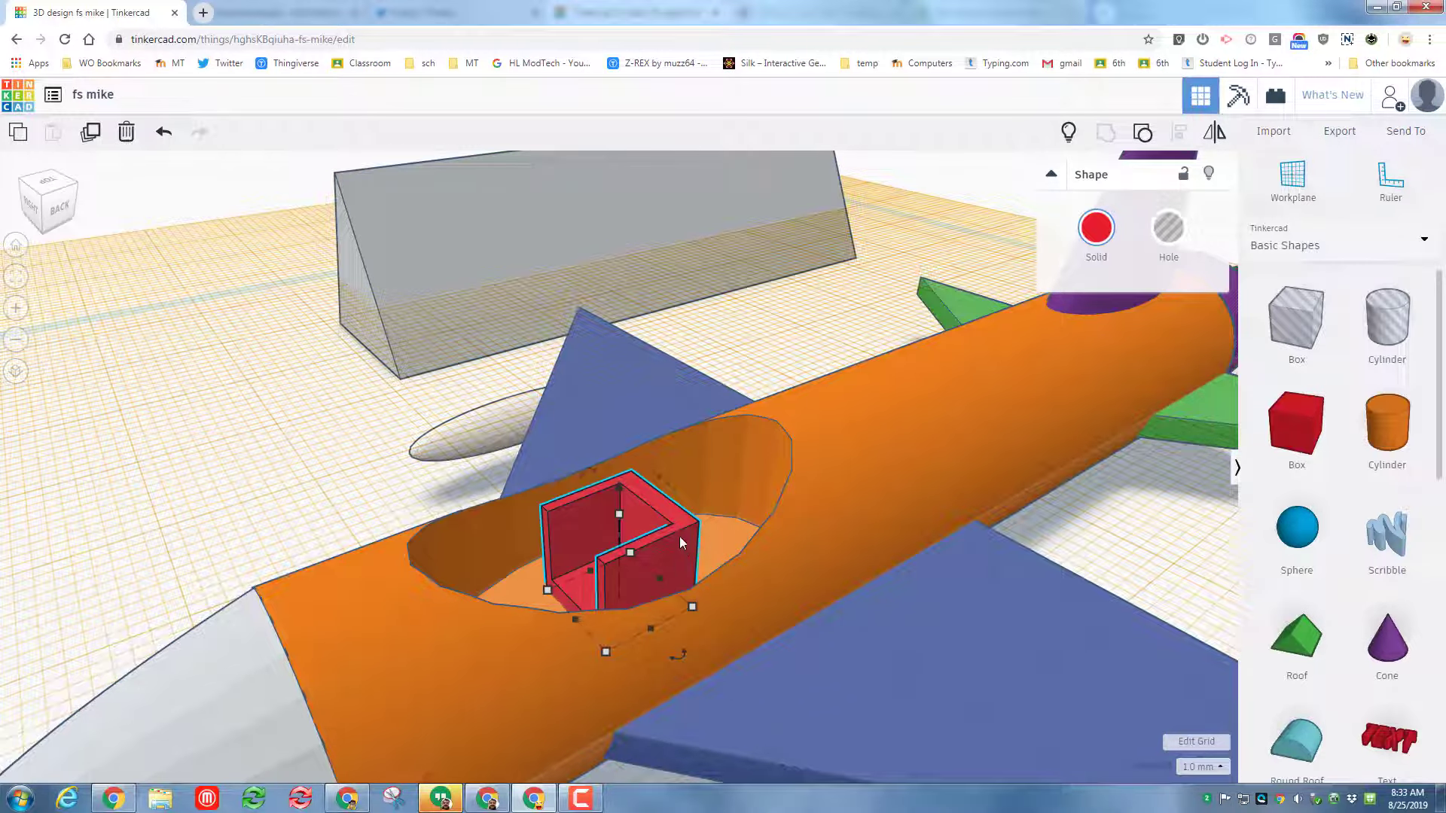
Step: Duplicate the red seat and nudge the two seats apart along the fuselage
click(680, 537)
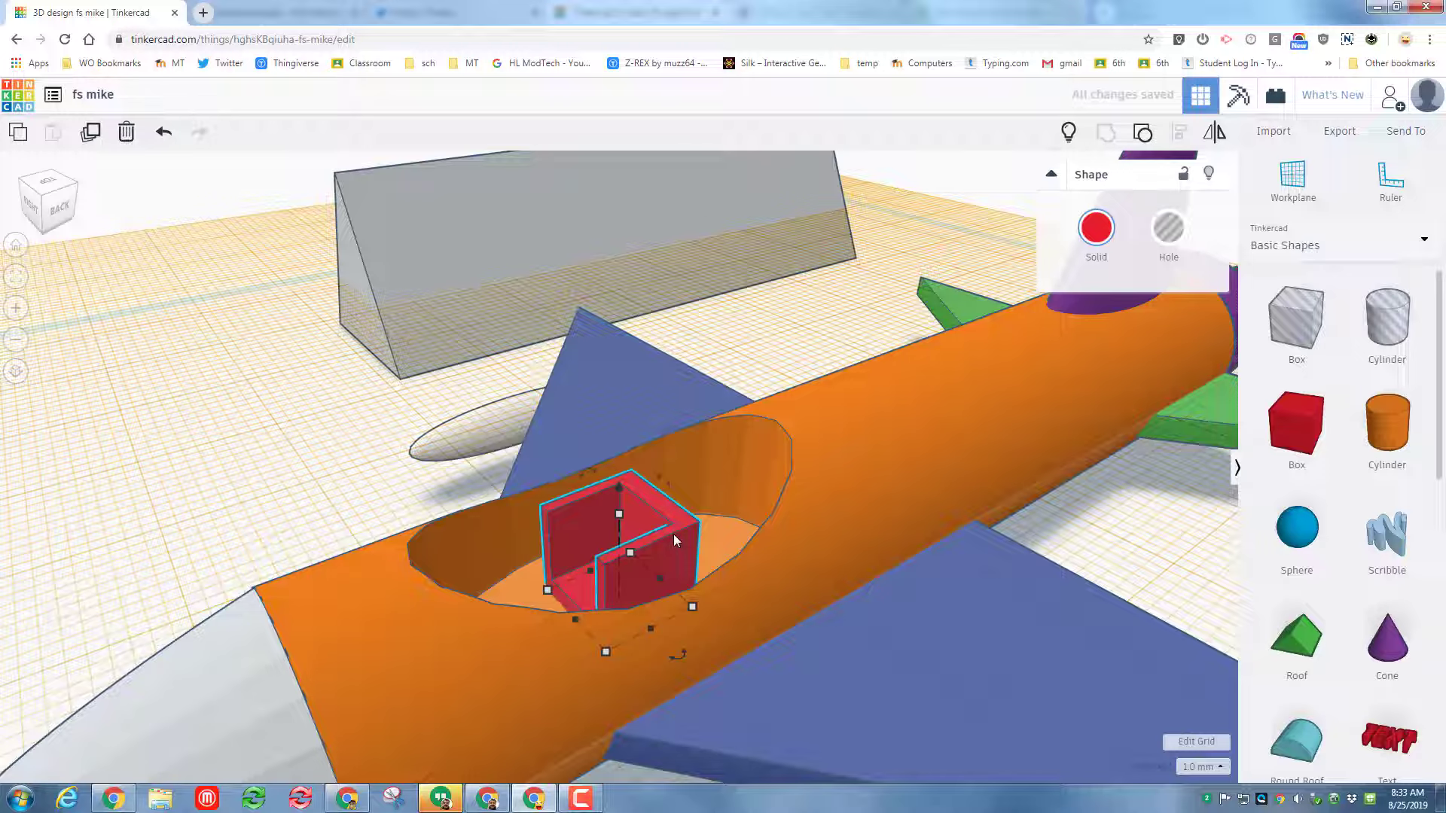
key(ctrl+d)
key(Right)
key(Right)
key(Right)
key(Right)
key(Right)
key(Right)
key(Right)
key(Right)
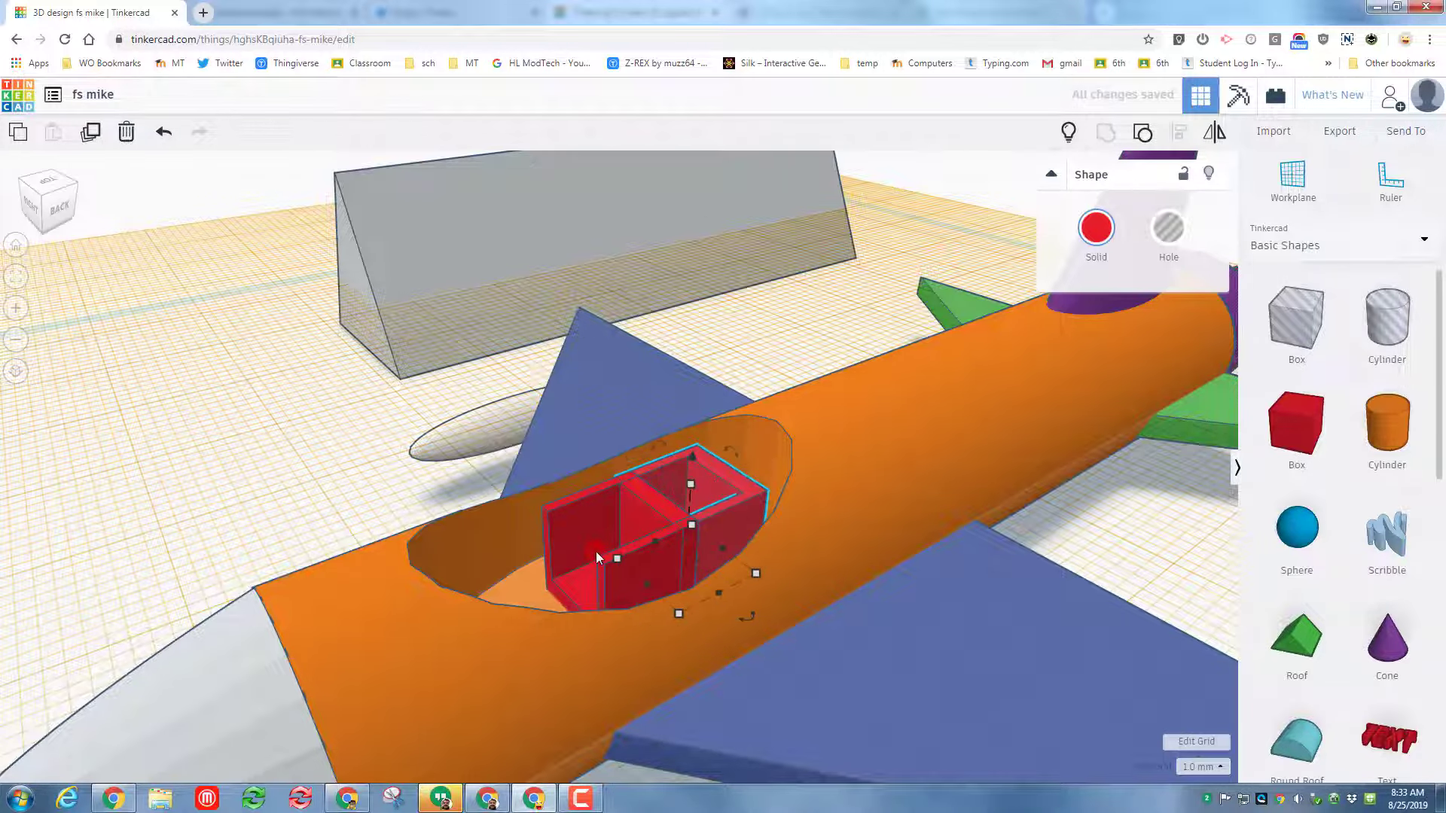
click(597, 558)
key(Left)
key(Left)
key(Left)
key(Left)
key(Left)
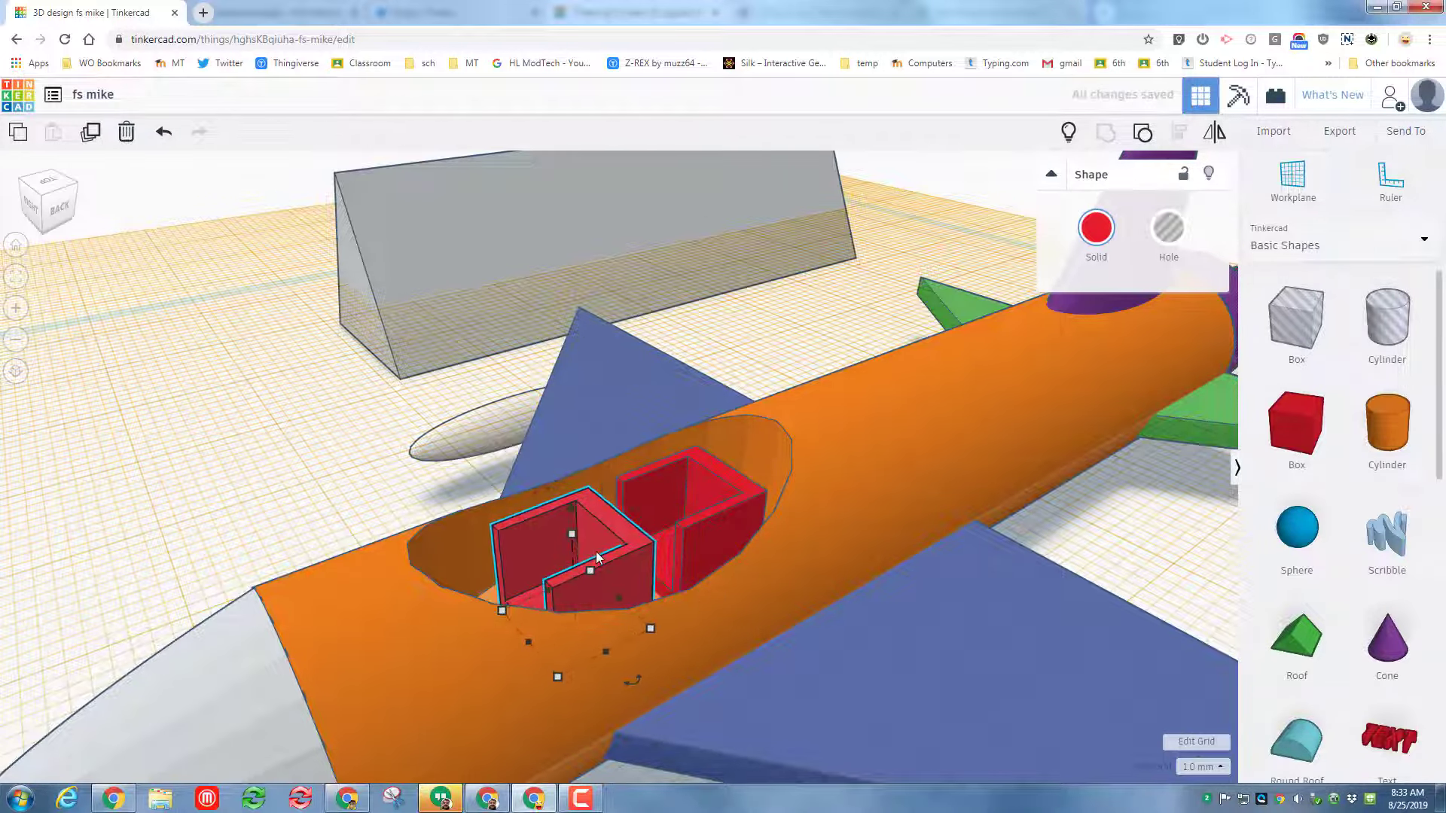
Step: Show the hidden pink canopy again over the two cockpit seats
click(1068, 134)
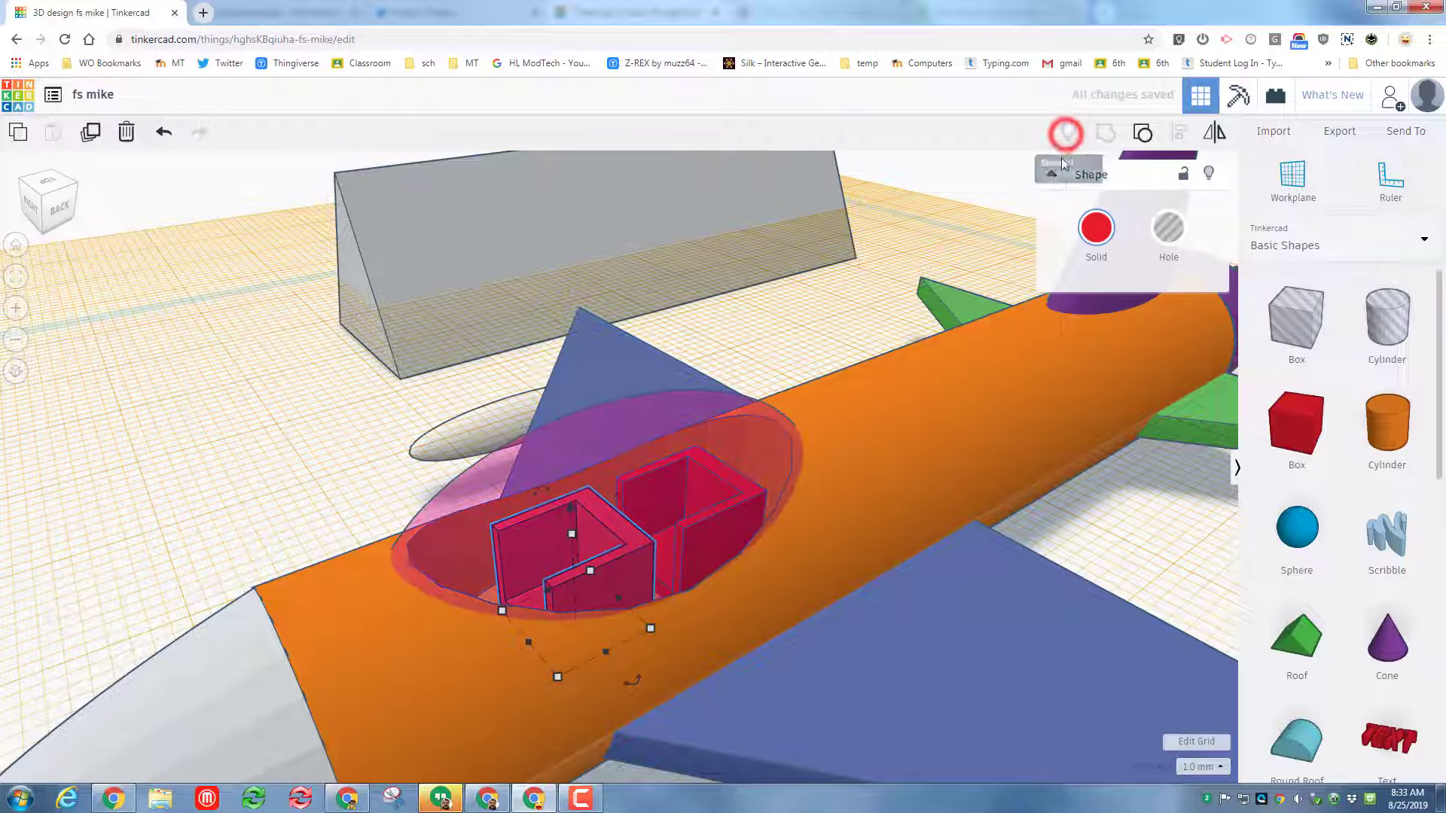
right_drag(410, 586, 410, 504)
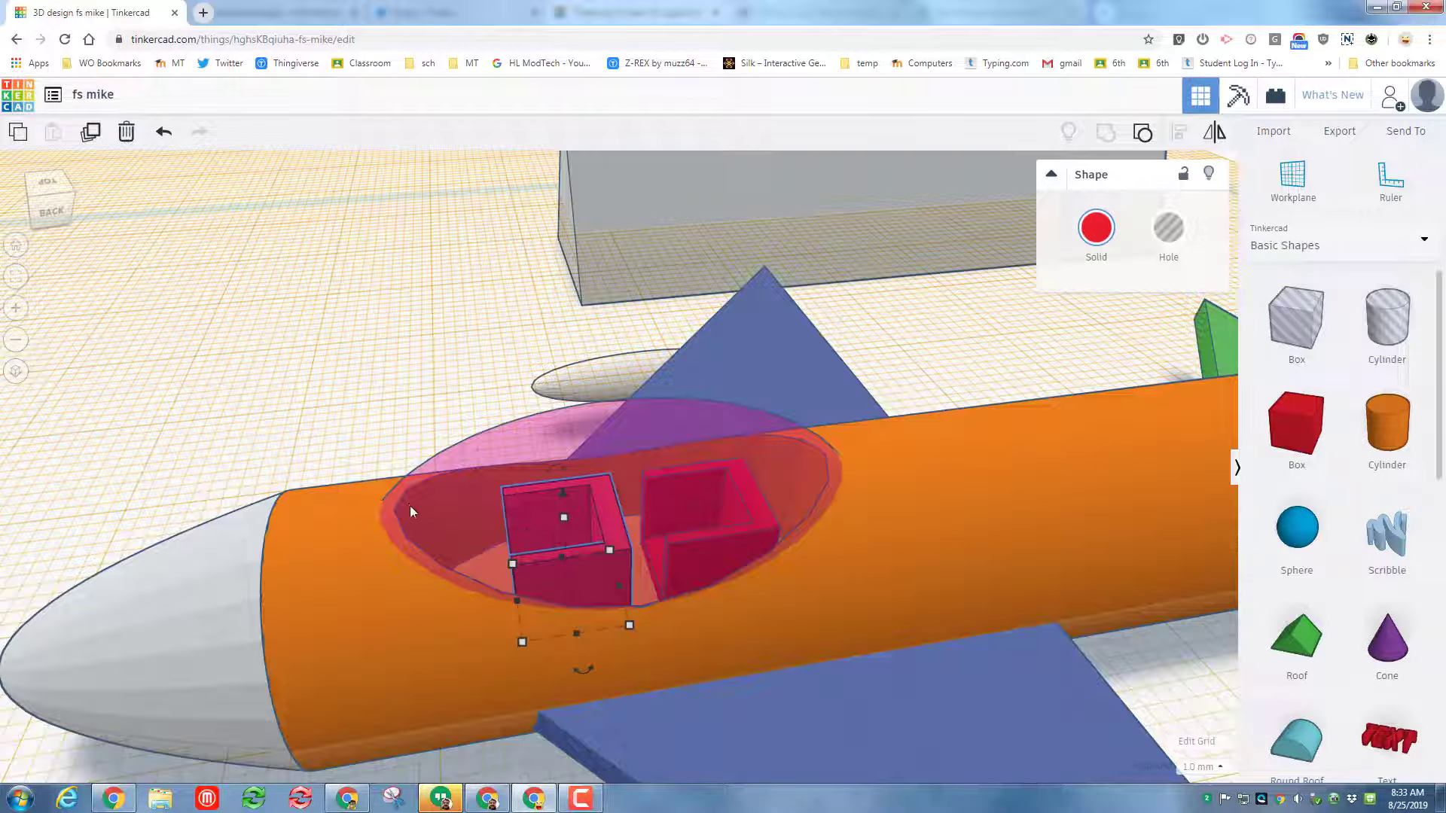
right_drag(316, 555, 529, 549)
click(528, 549)
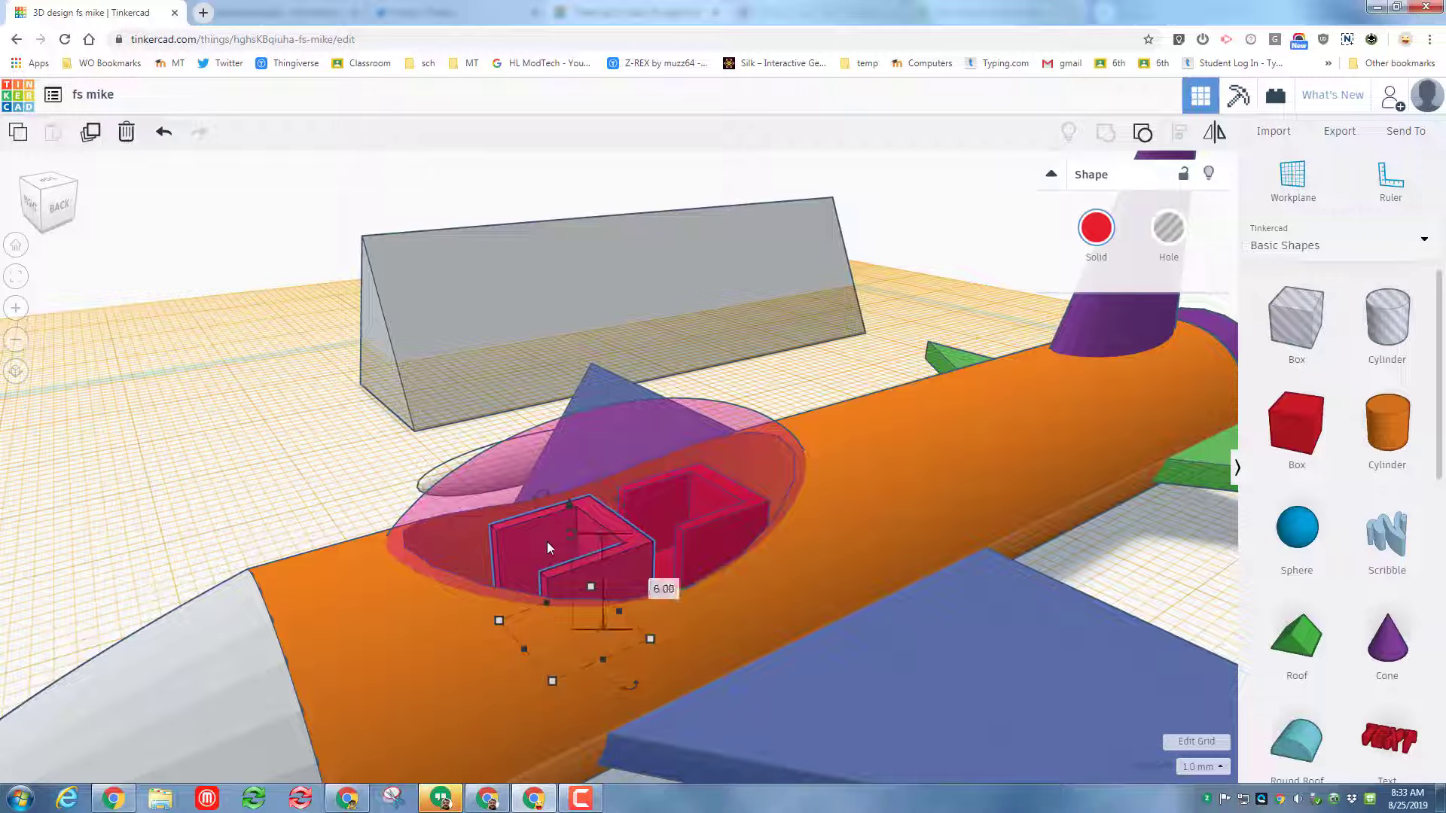
right_drag(519, 563, 644, 432)
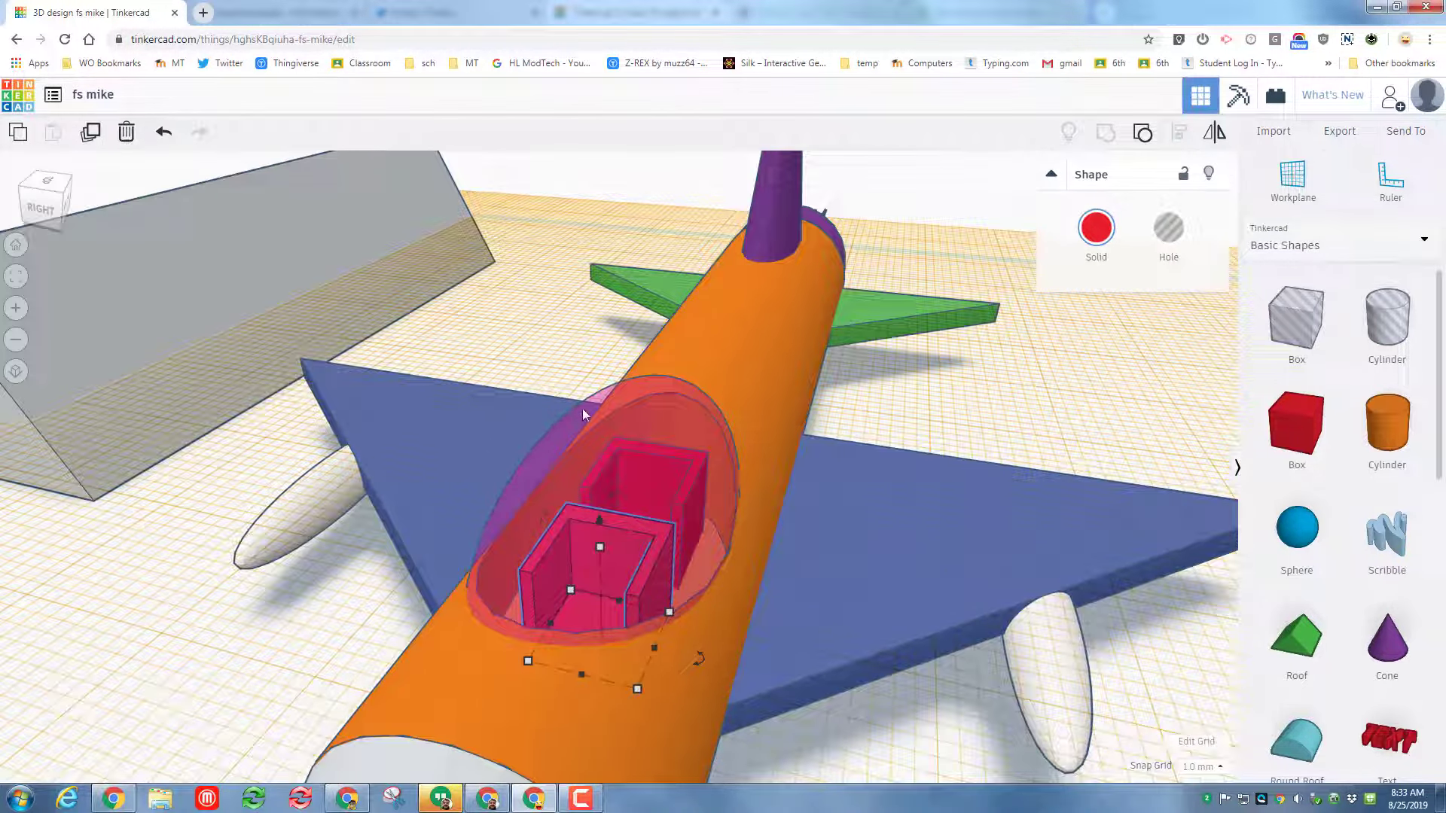
Step: Hide the pink canopy again to reveal the two seats
click(573, 435)
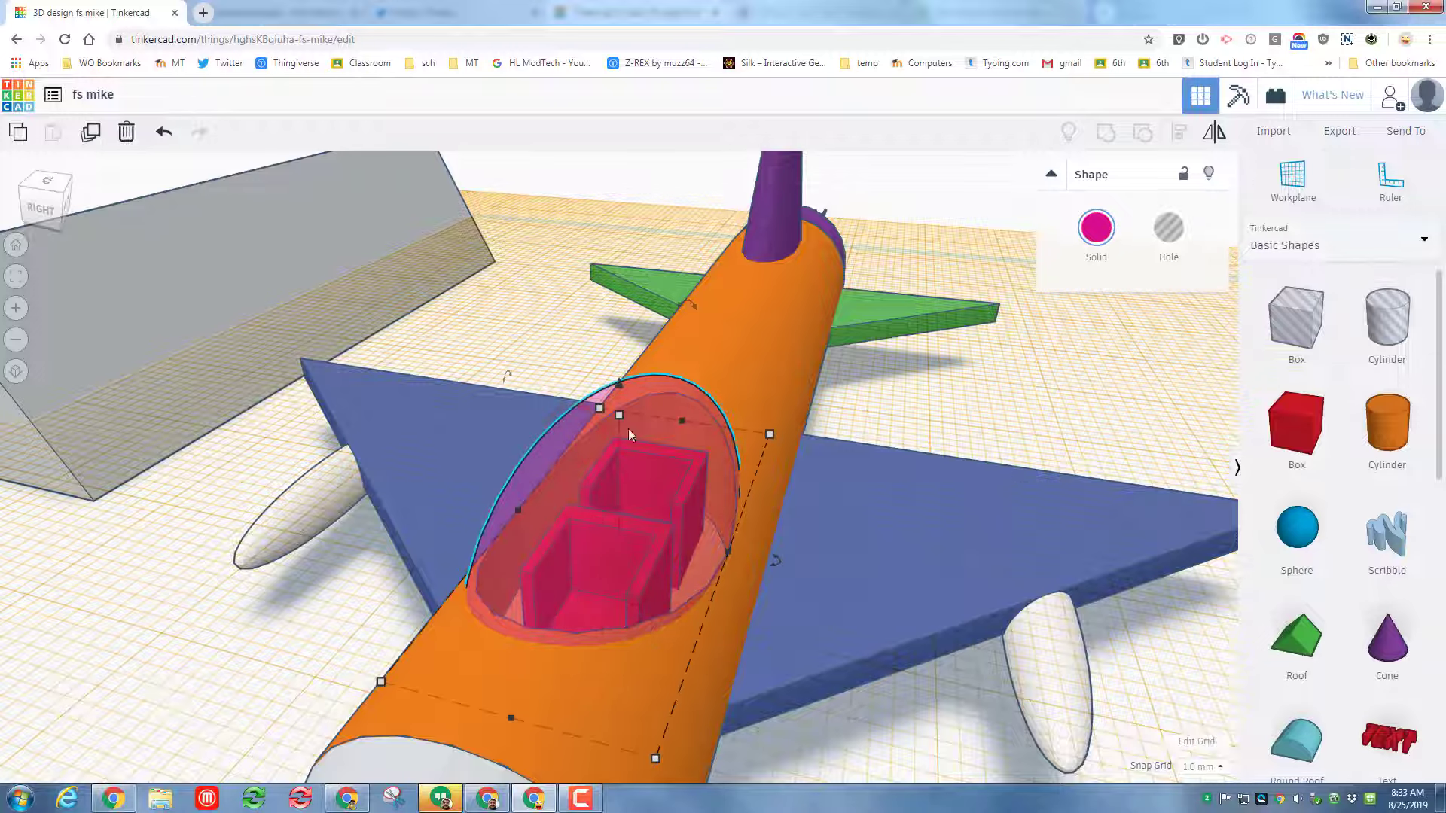
click(1209, 174)
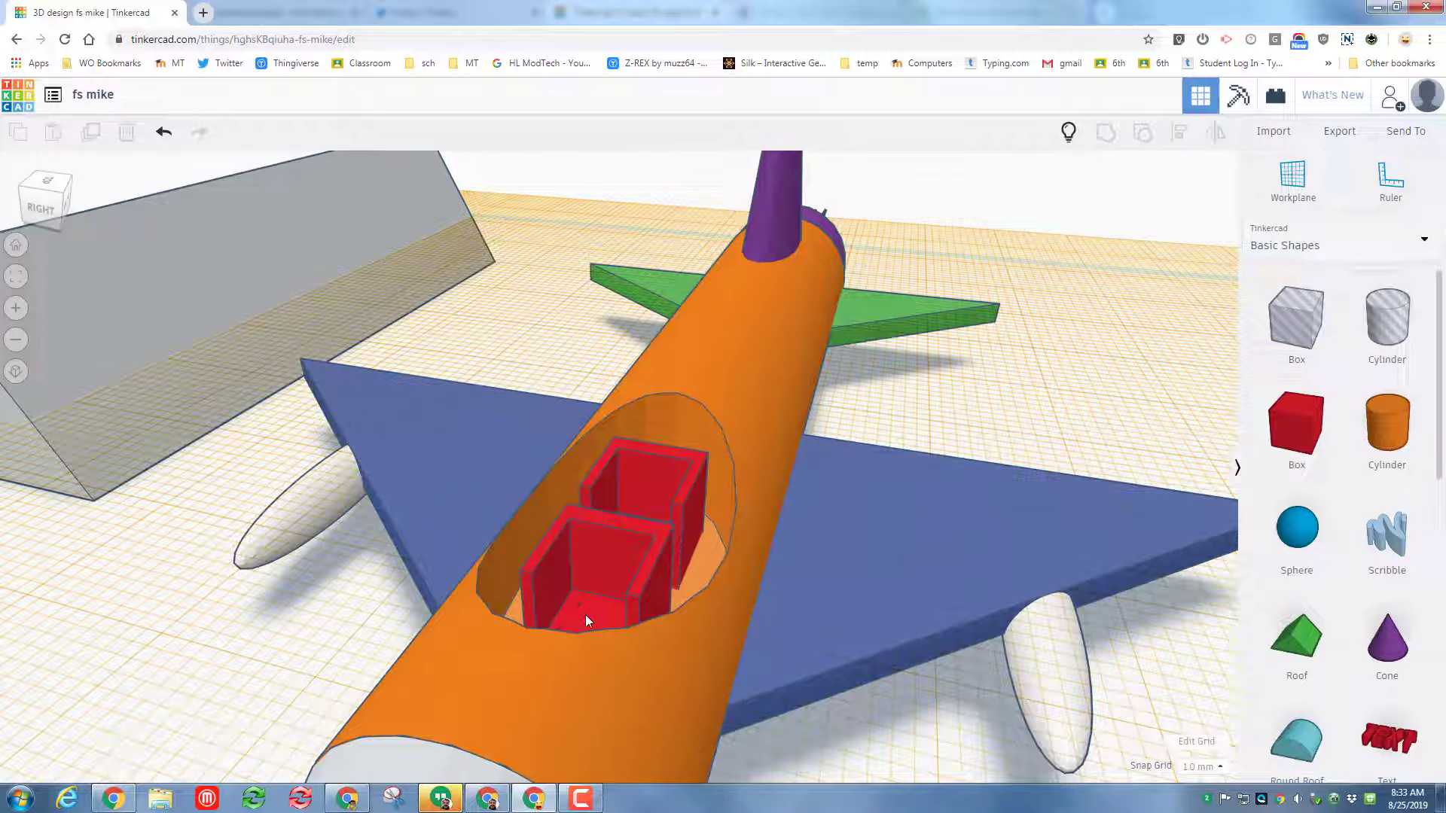
key(w)
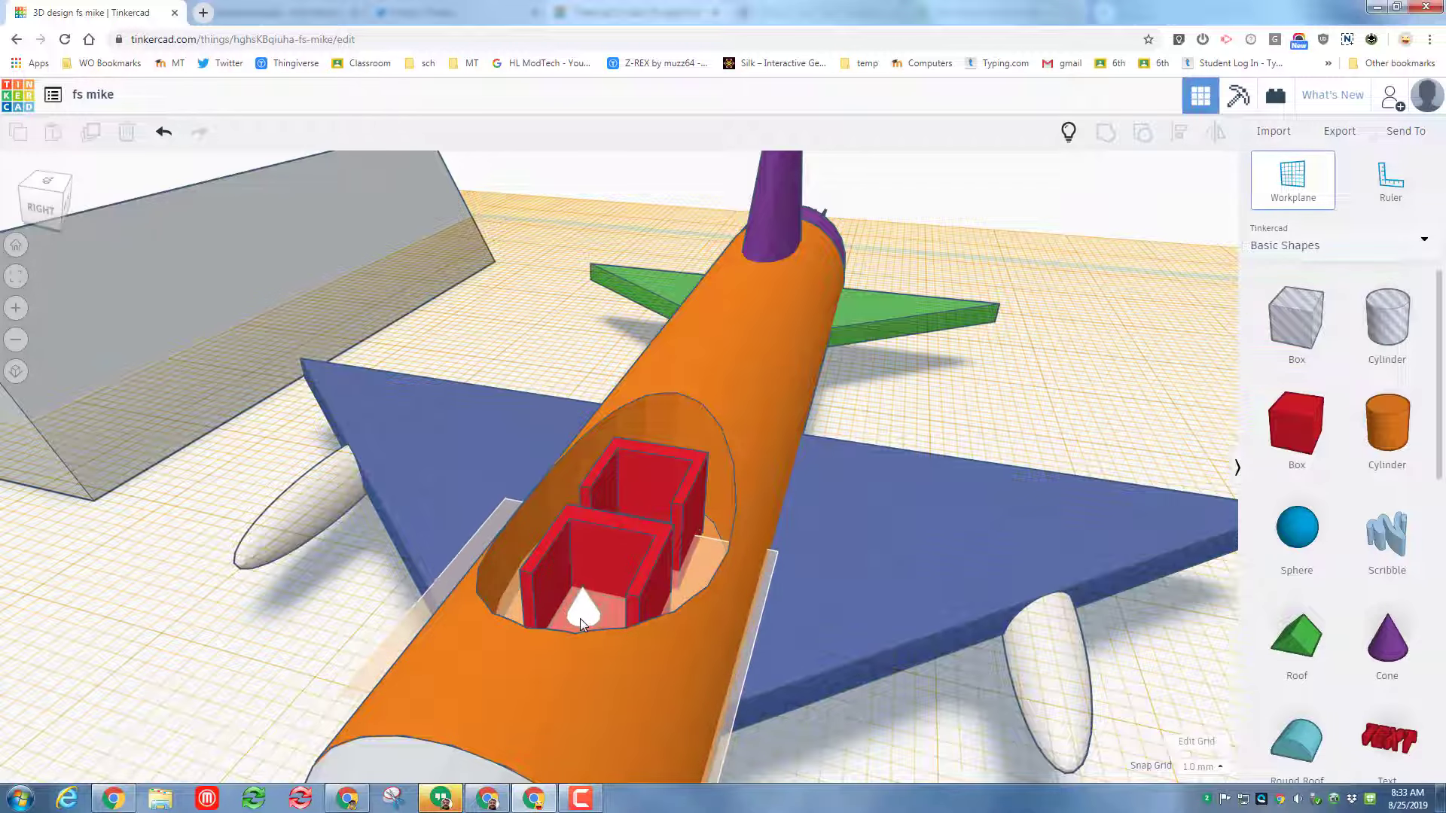
click(584, 617)
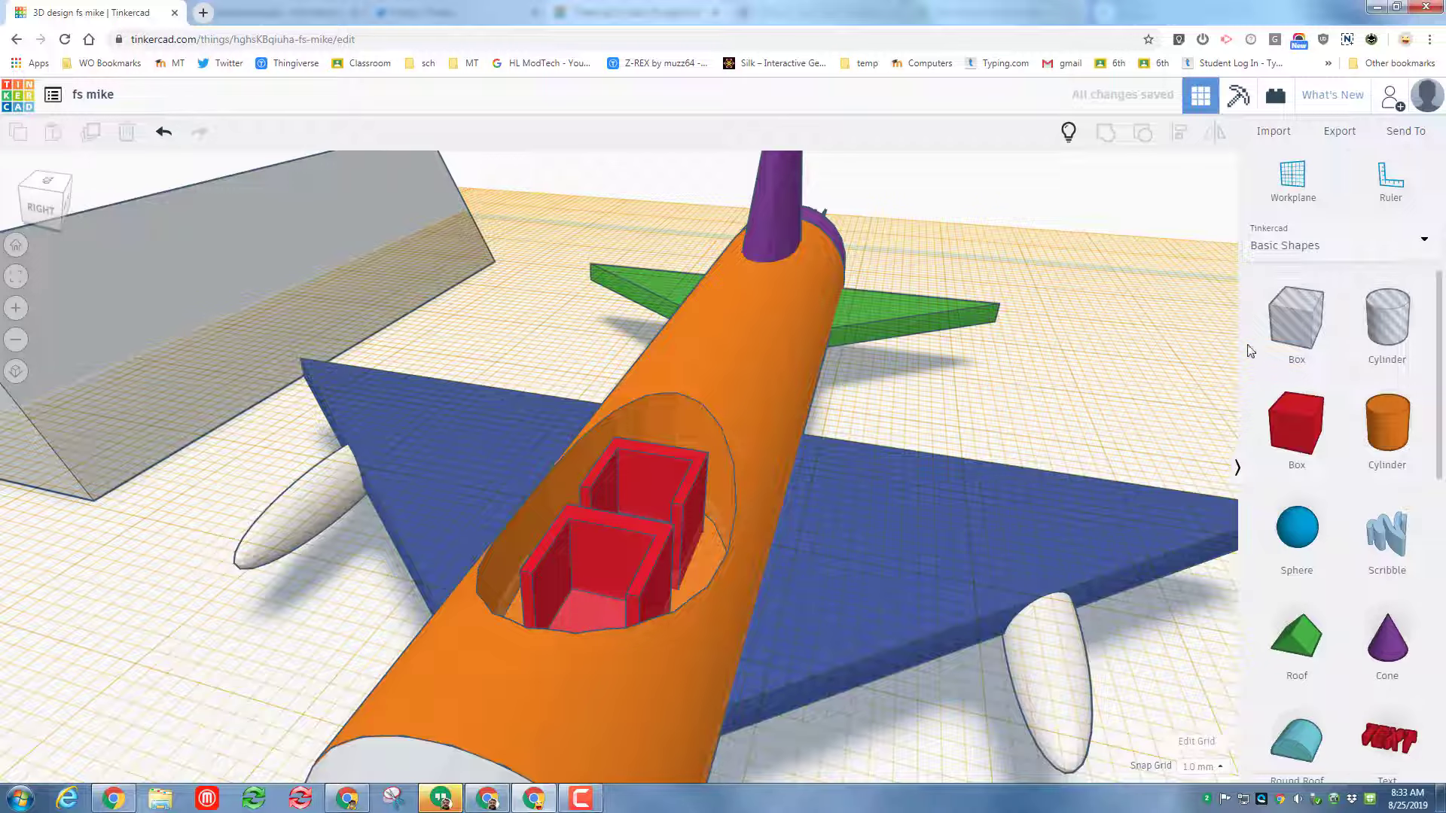
Step: Switch the shape library from Basic Shapes to Characters
click(1291, 245)
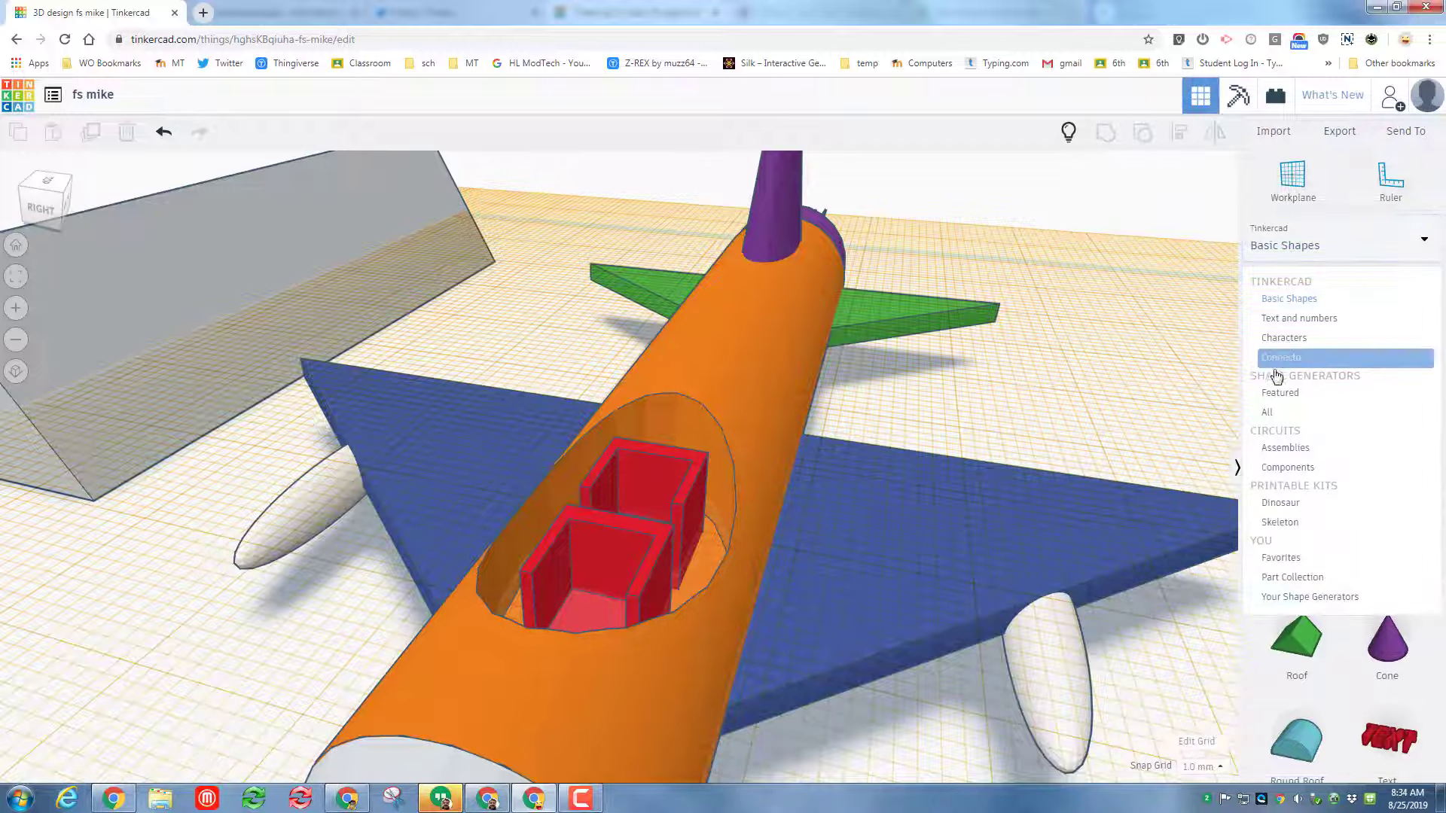
click(1278, 338)
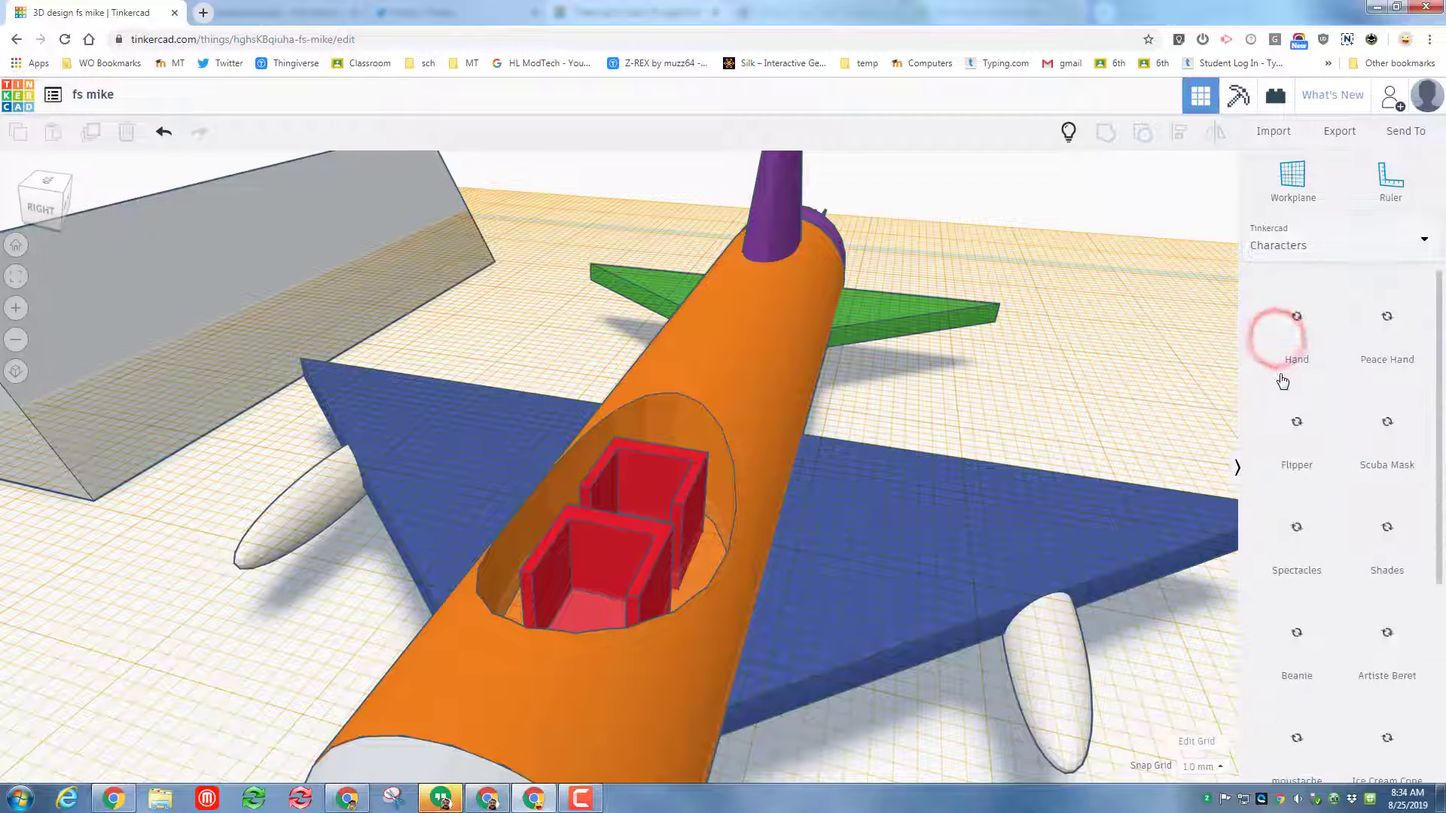
scroll(1355, 422, down, 3)
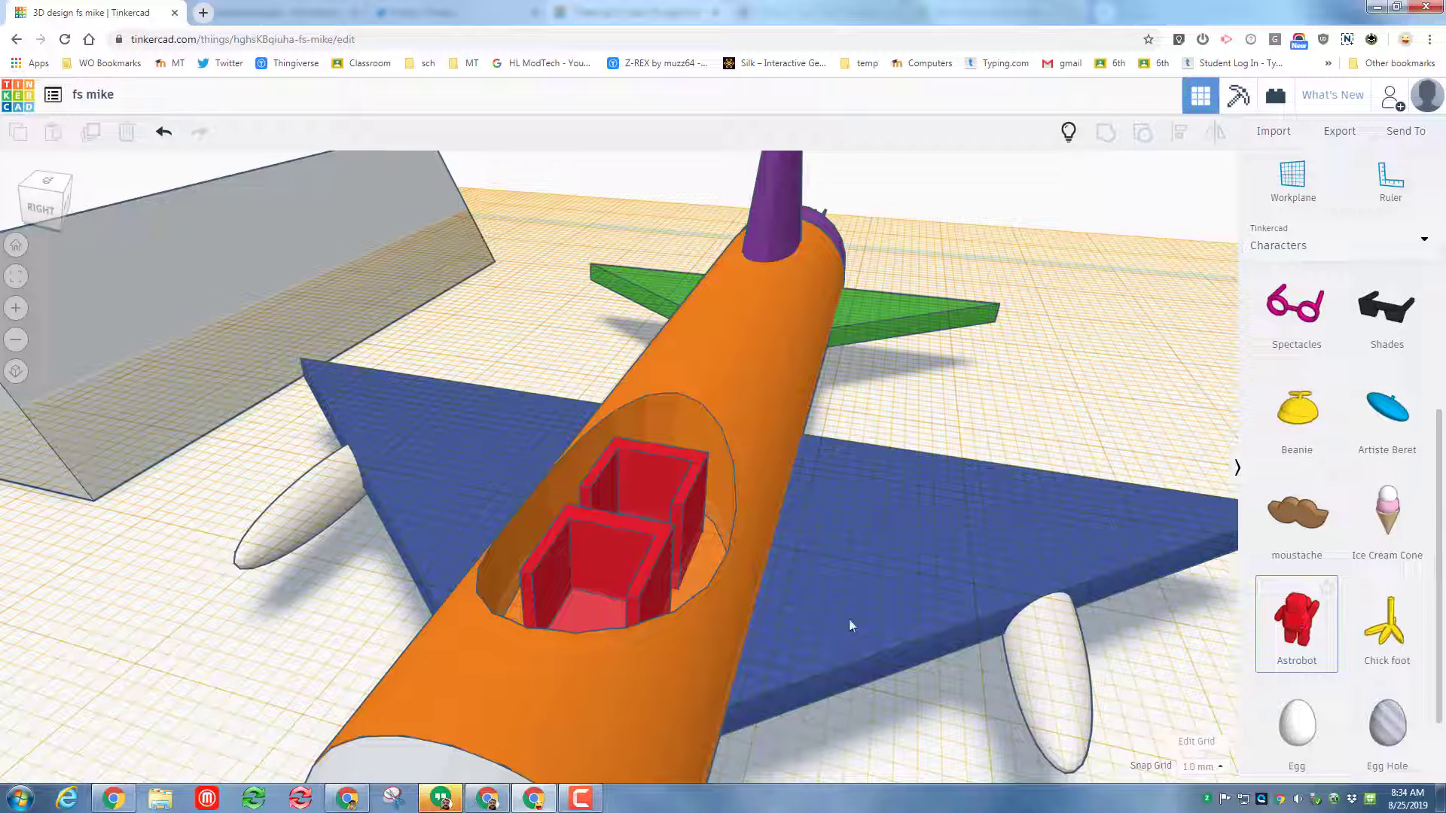
Step: Drop an Astrobot into the cockpit over a seat
click(581, 589)
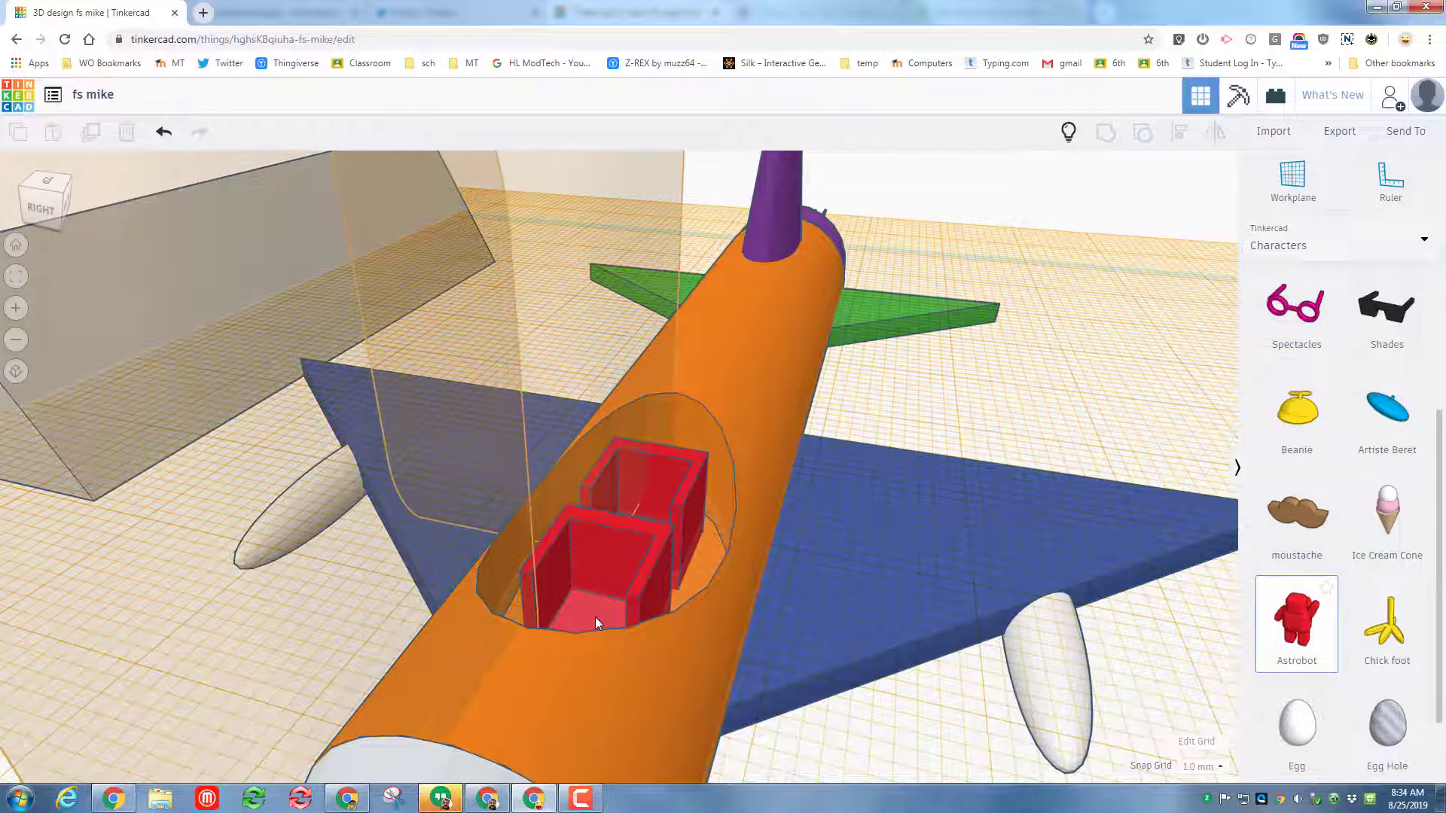
click(595, 617)
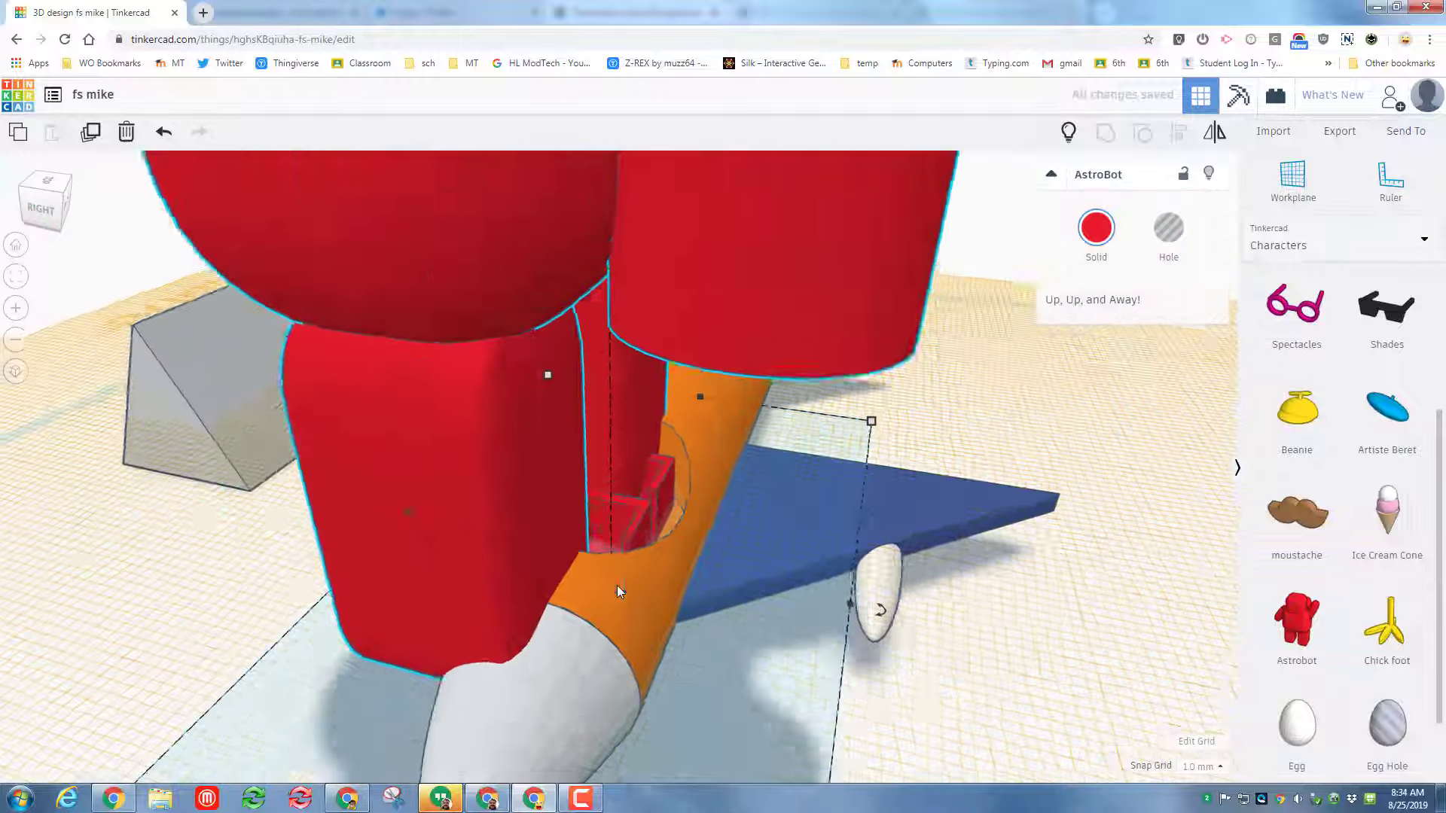
scroll(617, 585, down, 4)
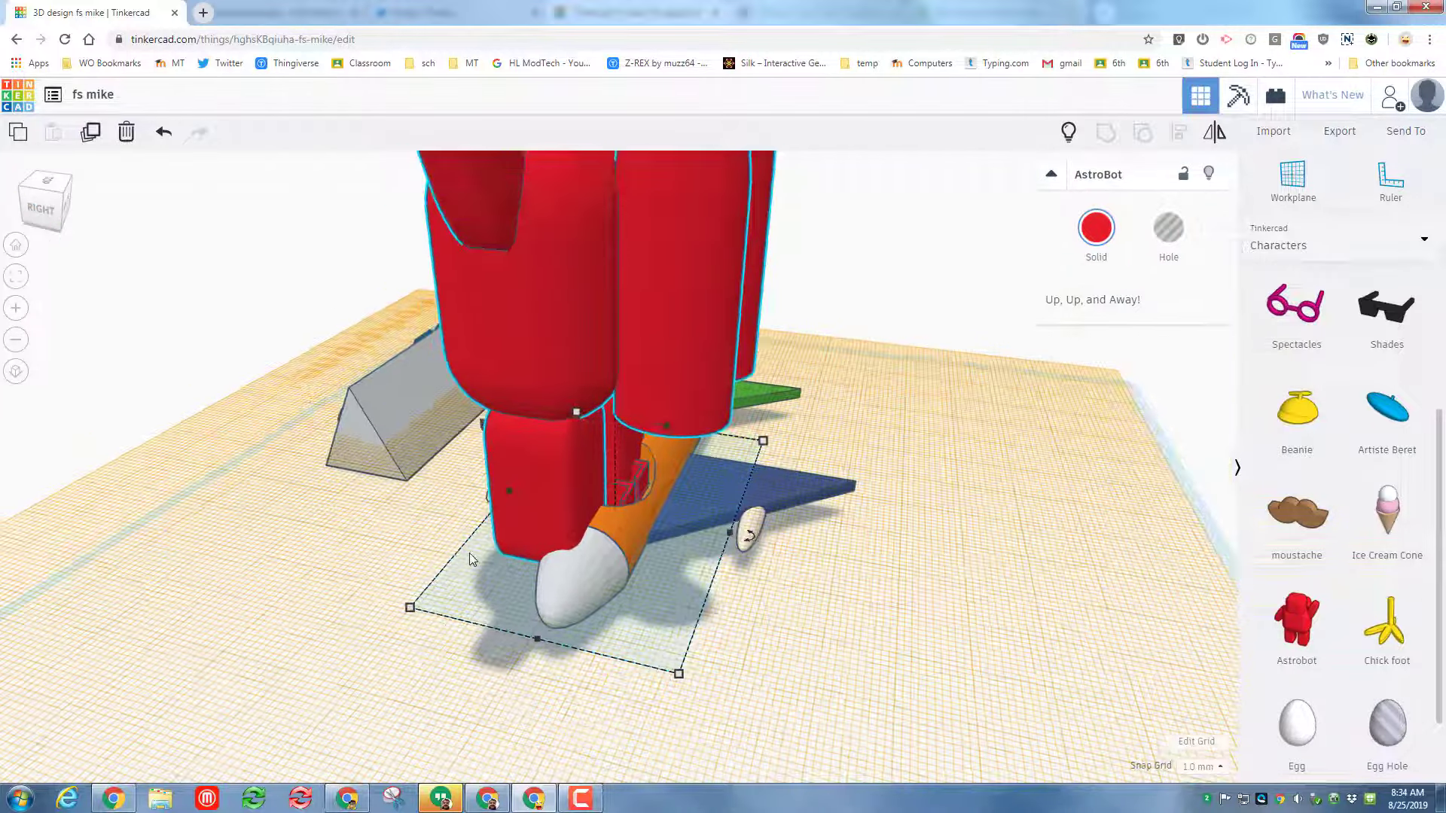
scroll(469, 555, down, 4)
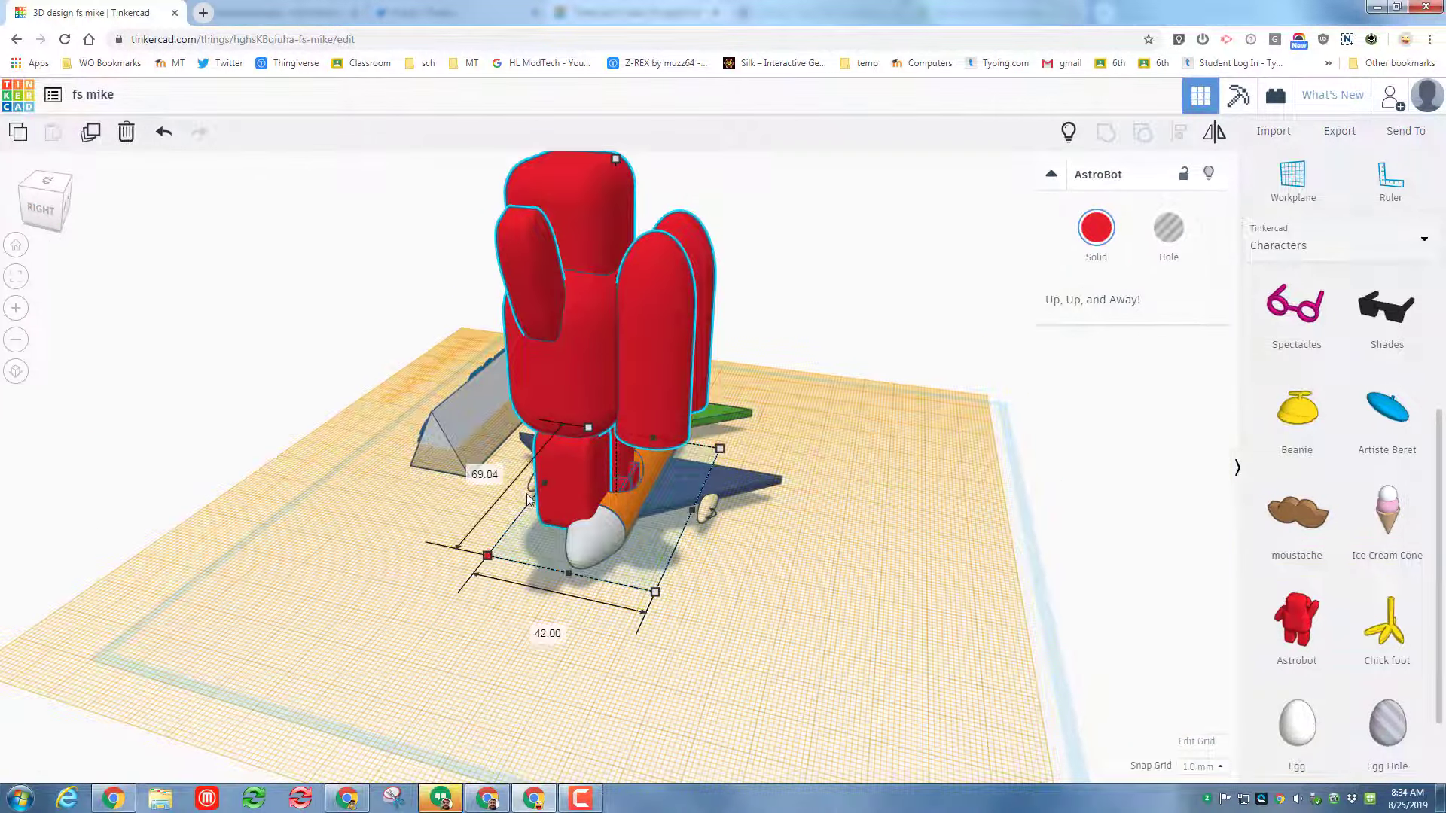
right_drag(354, 581, 695, 531)
Step: Rotate the Astrobot -90° and scale it down evenly to 8 mm tall
drag(720, 507, 622, 428)
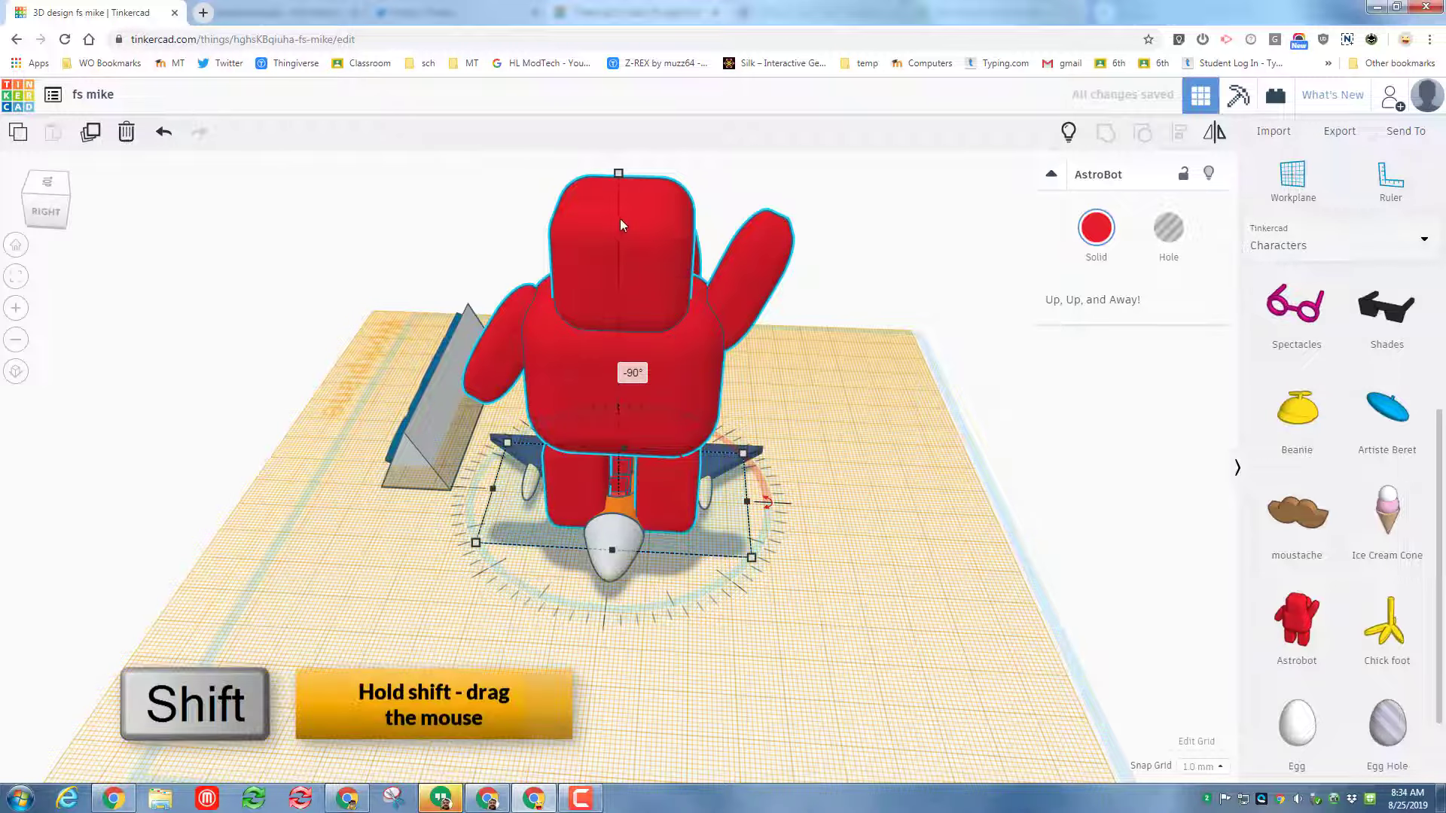
mouse_move(621, 179)
shift+drag(617, 176, 612, 468)
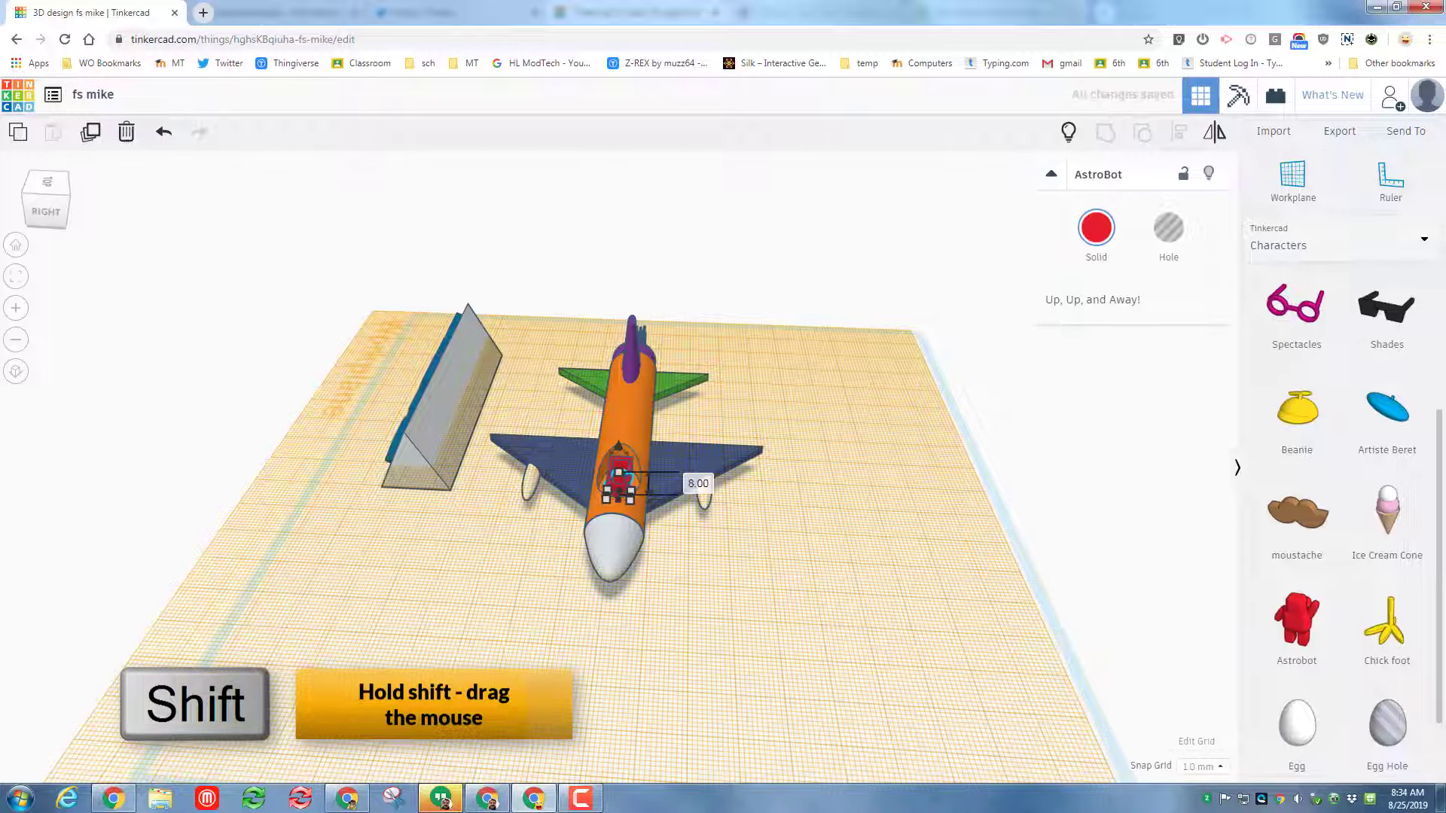
click(16, 276)
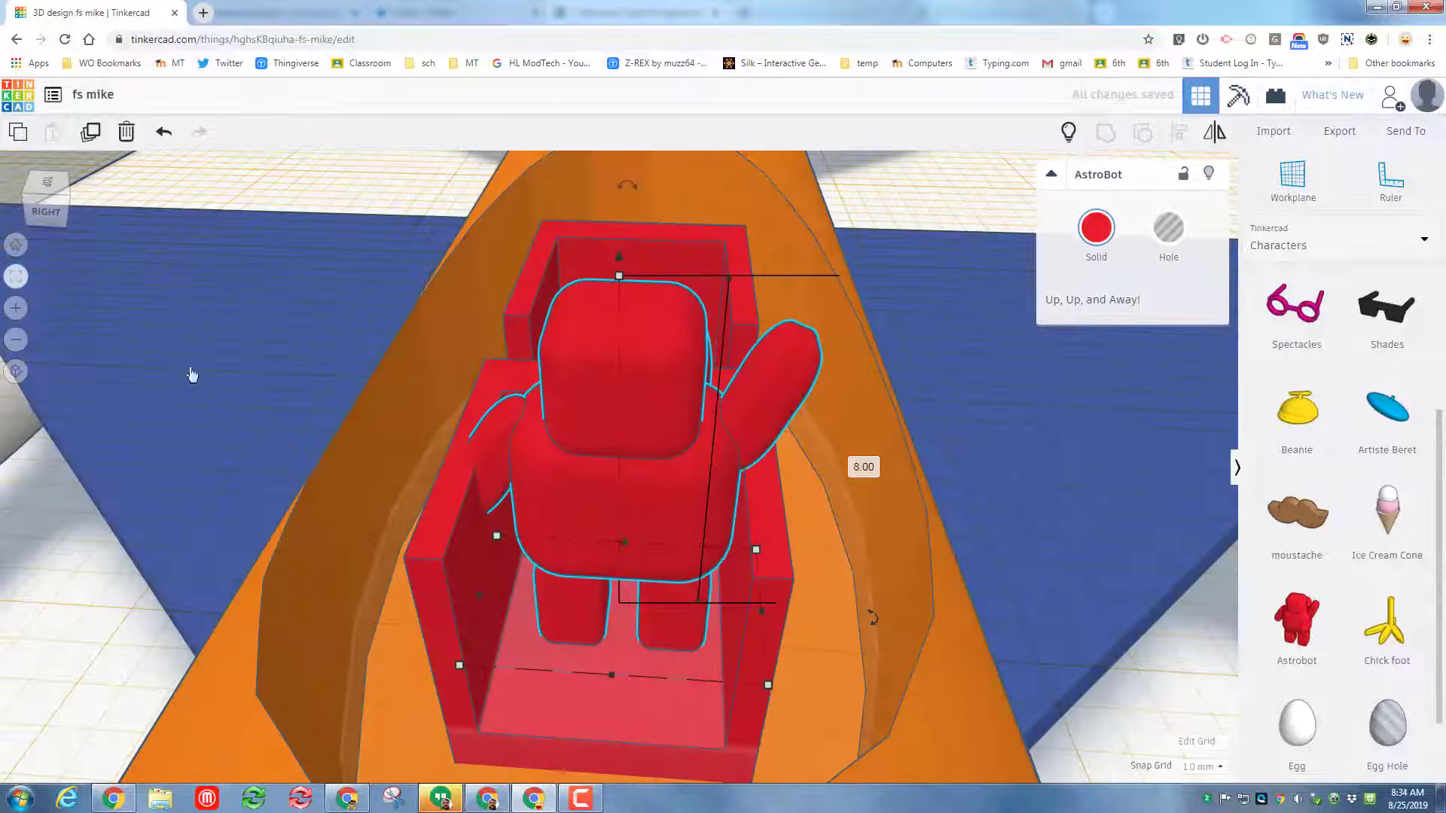
Step: Make the Astrobot white and nudge it into place in its seat
right_drag(517, 544, 446, 509)
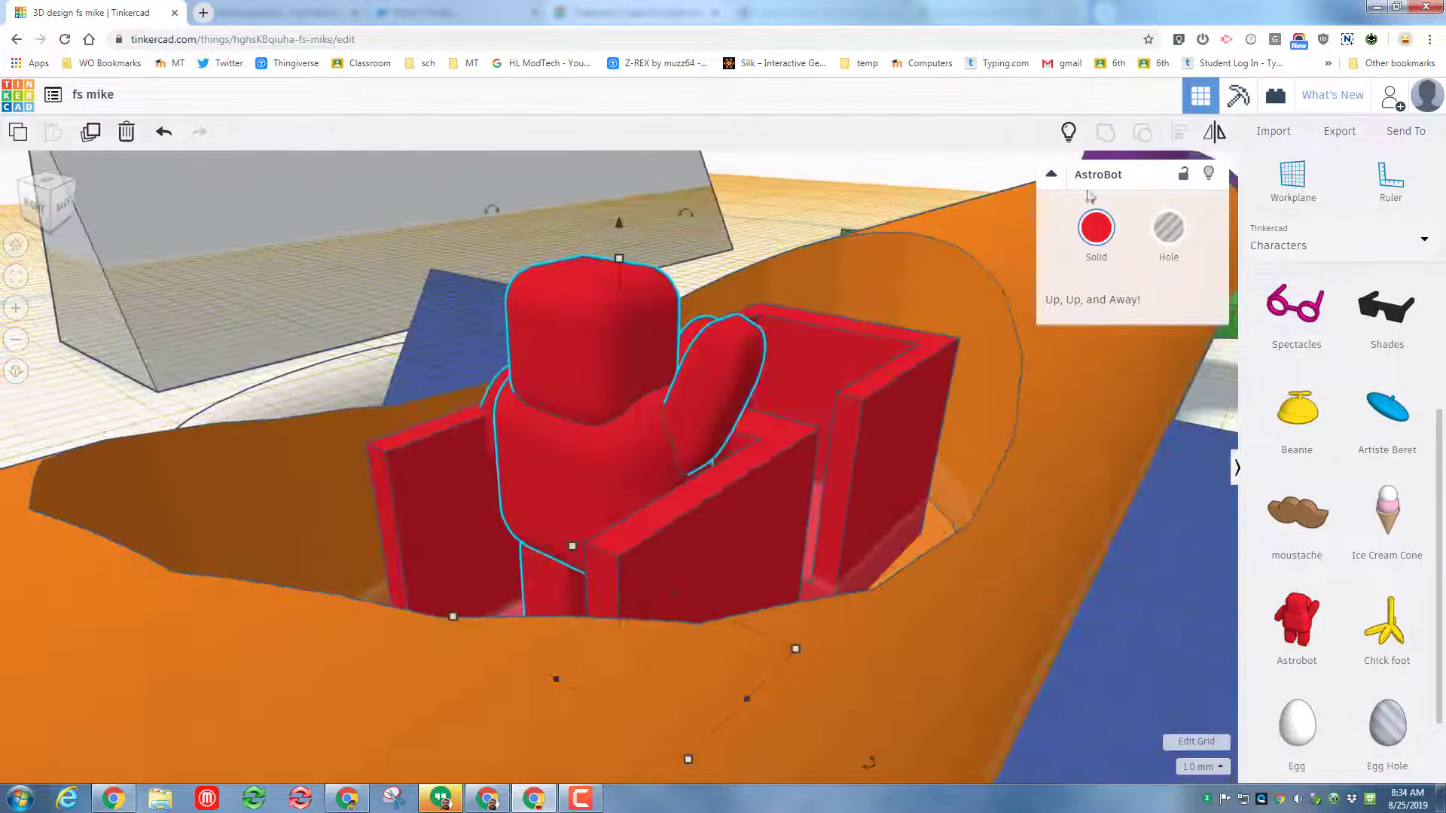
click(1096, 236)
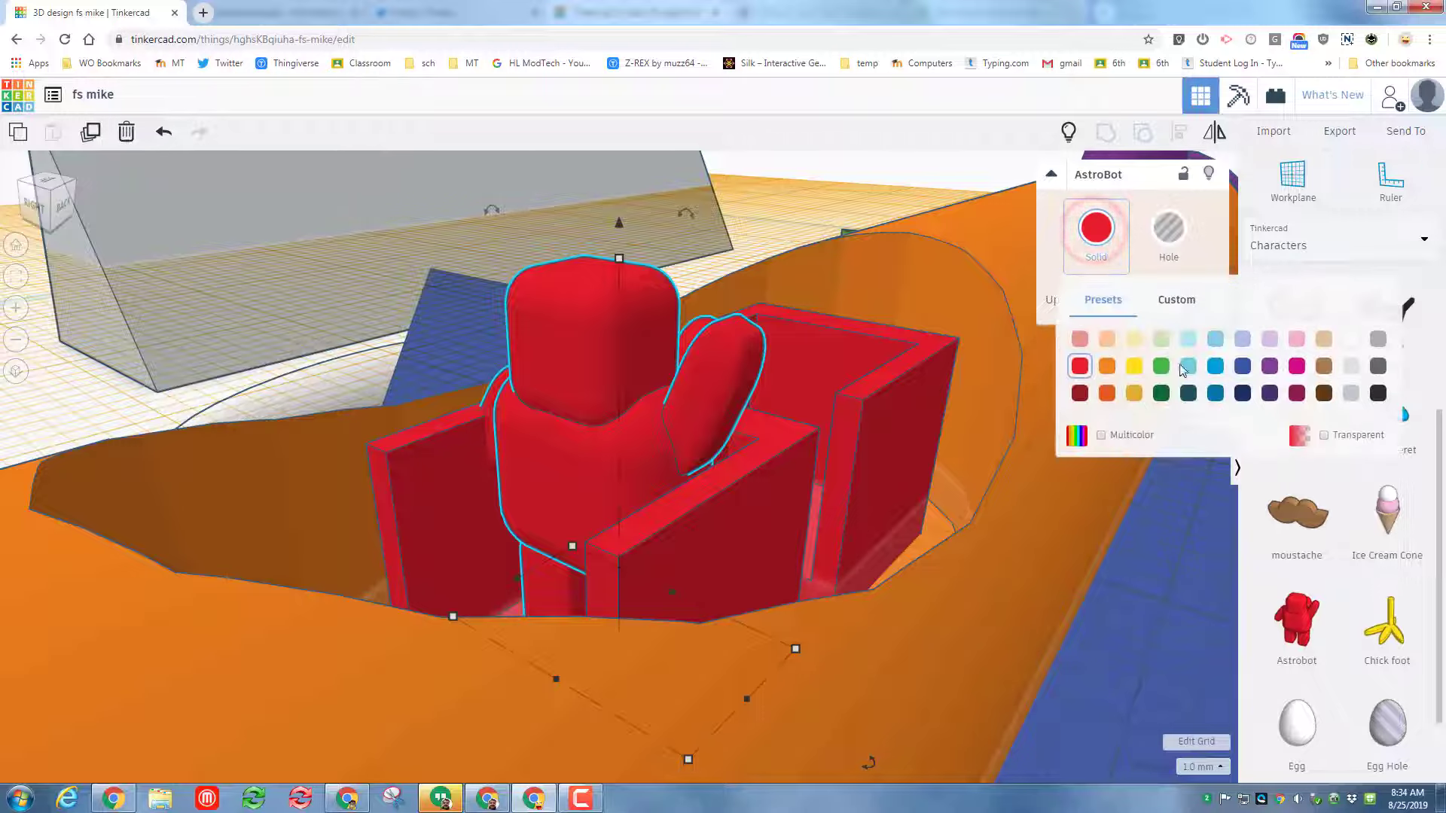
click(1352, 368)
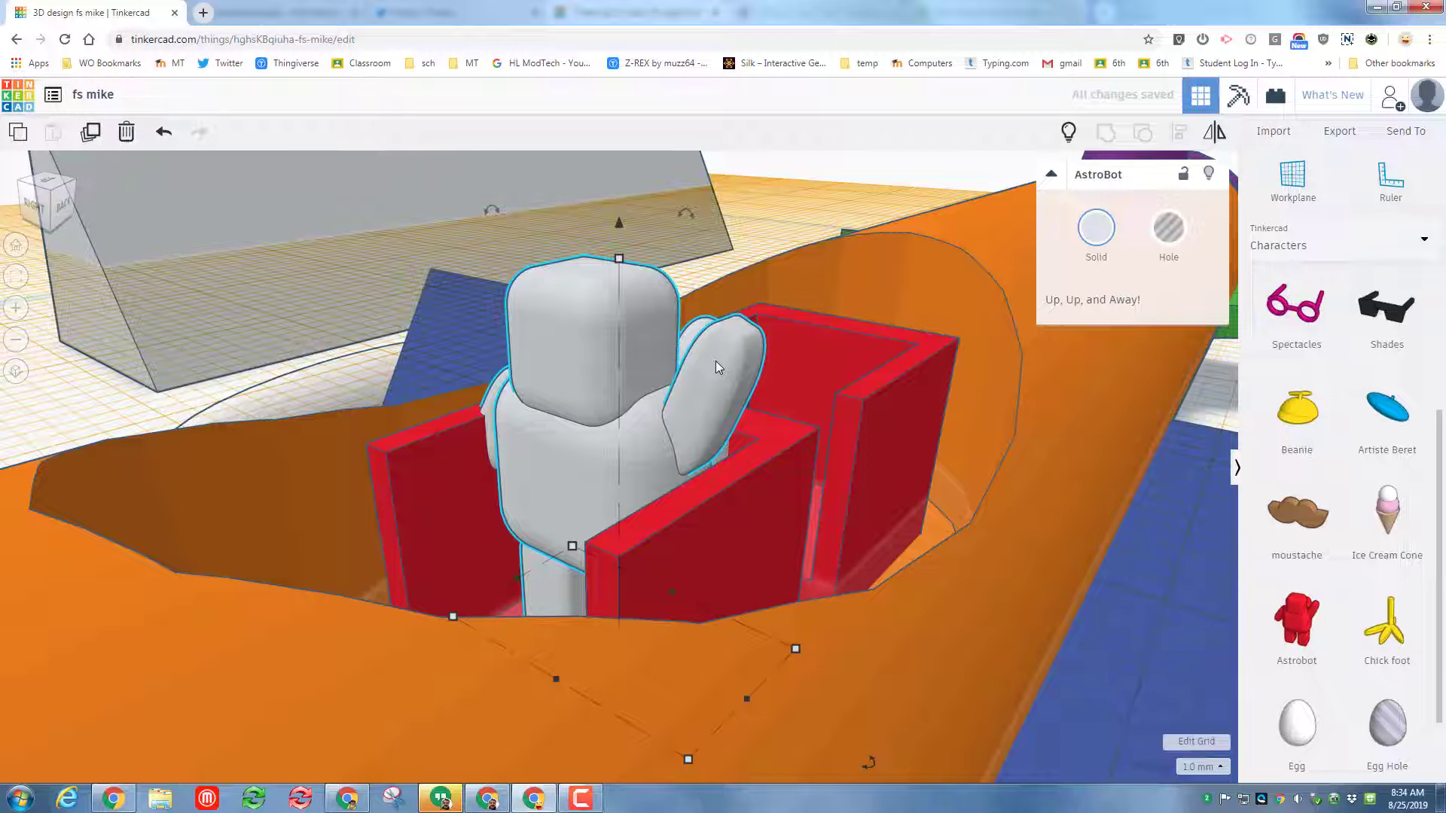
key(Down)
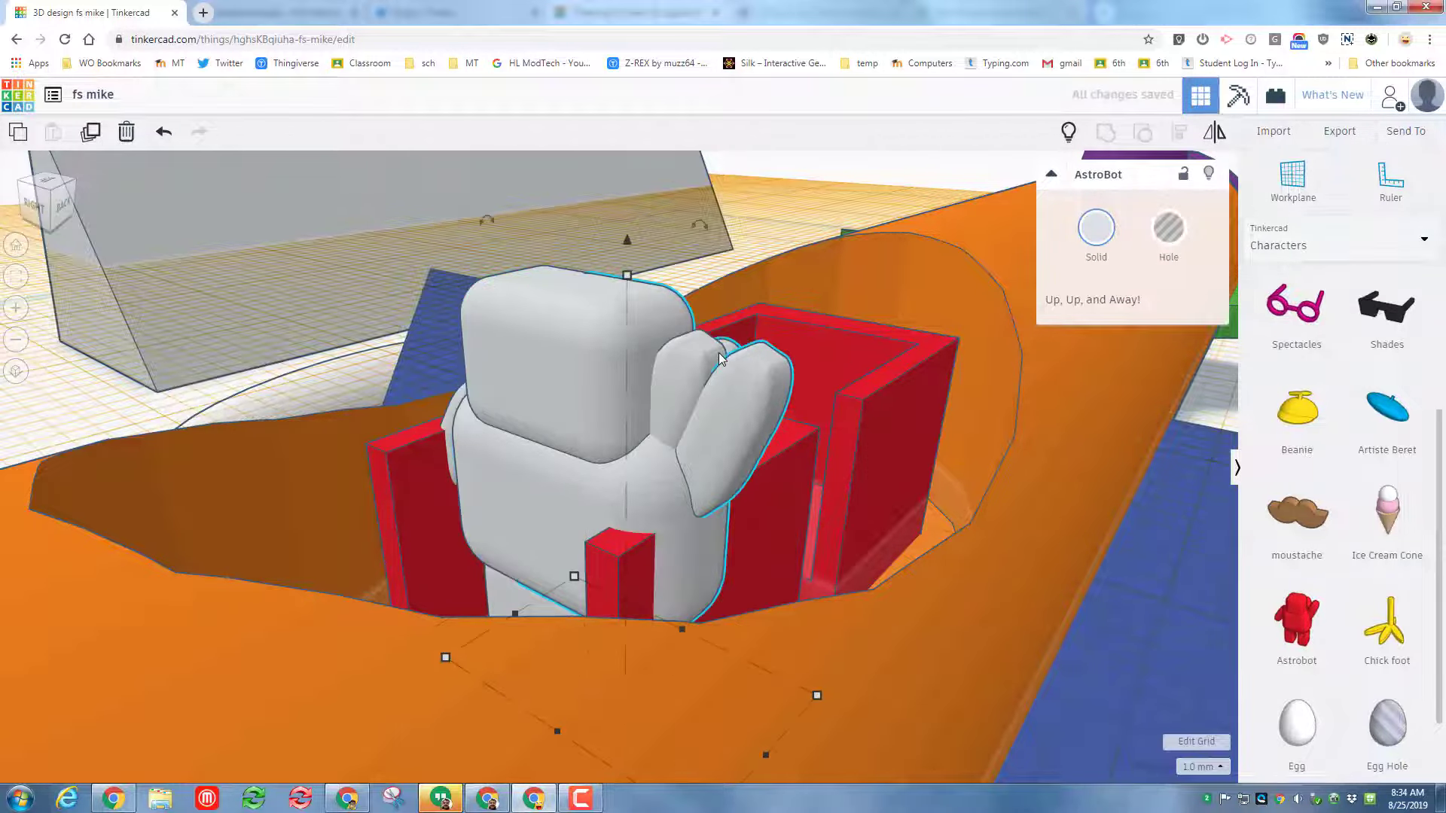
Step: Duplicate the Astrobot into the other seat and colour the copy light blue
key(ctrl+d)
key(Up)
key(Up)
key(Up)
key(Up)
key(Up)
key(Up)
key(Up)
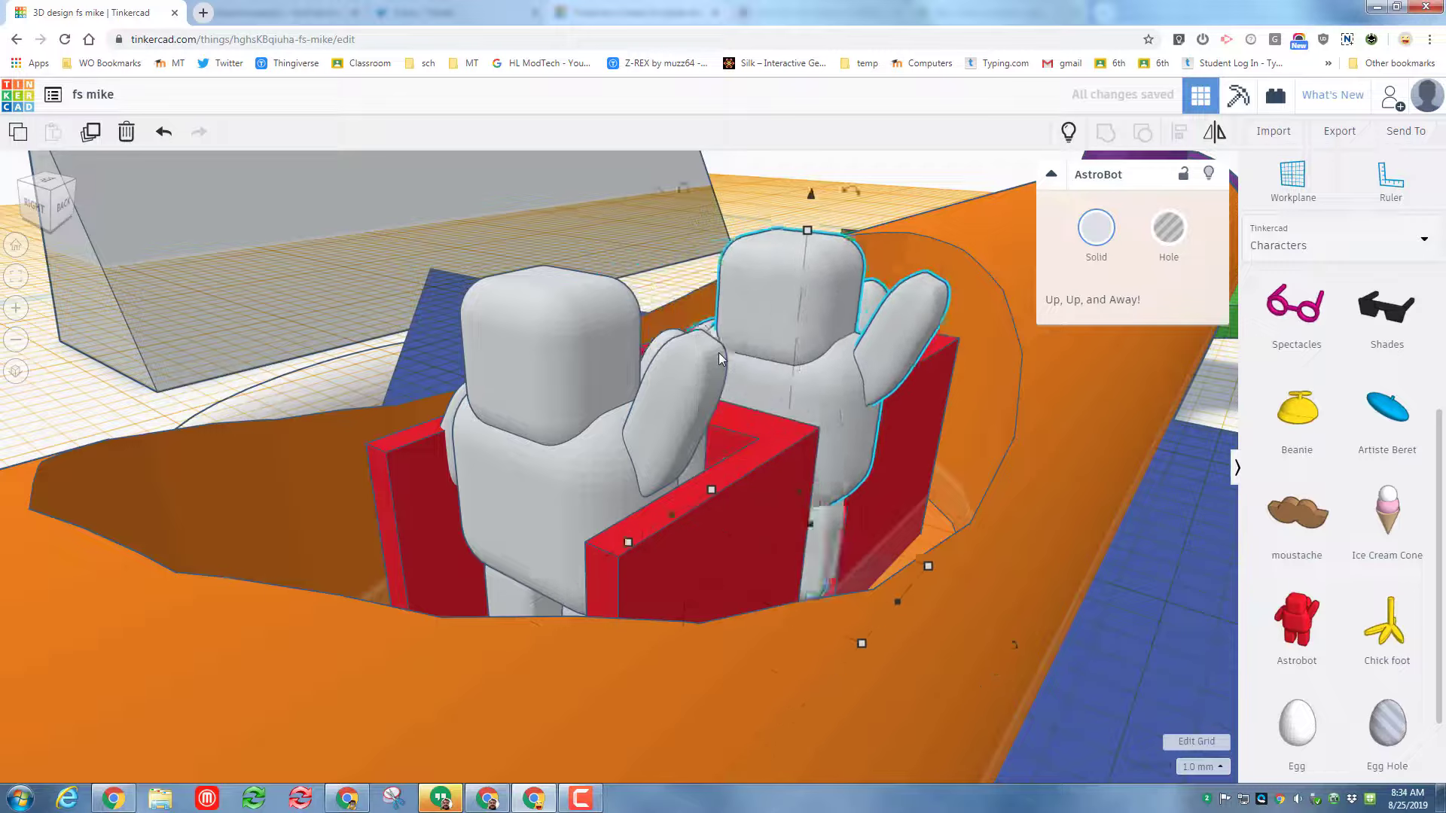
key(Left)
key(Left)
key(Left)
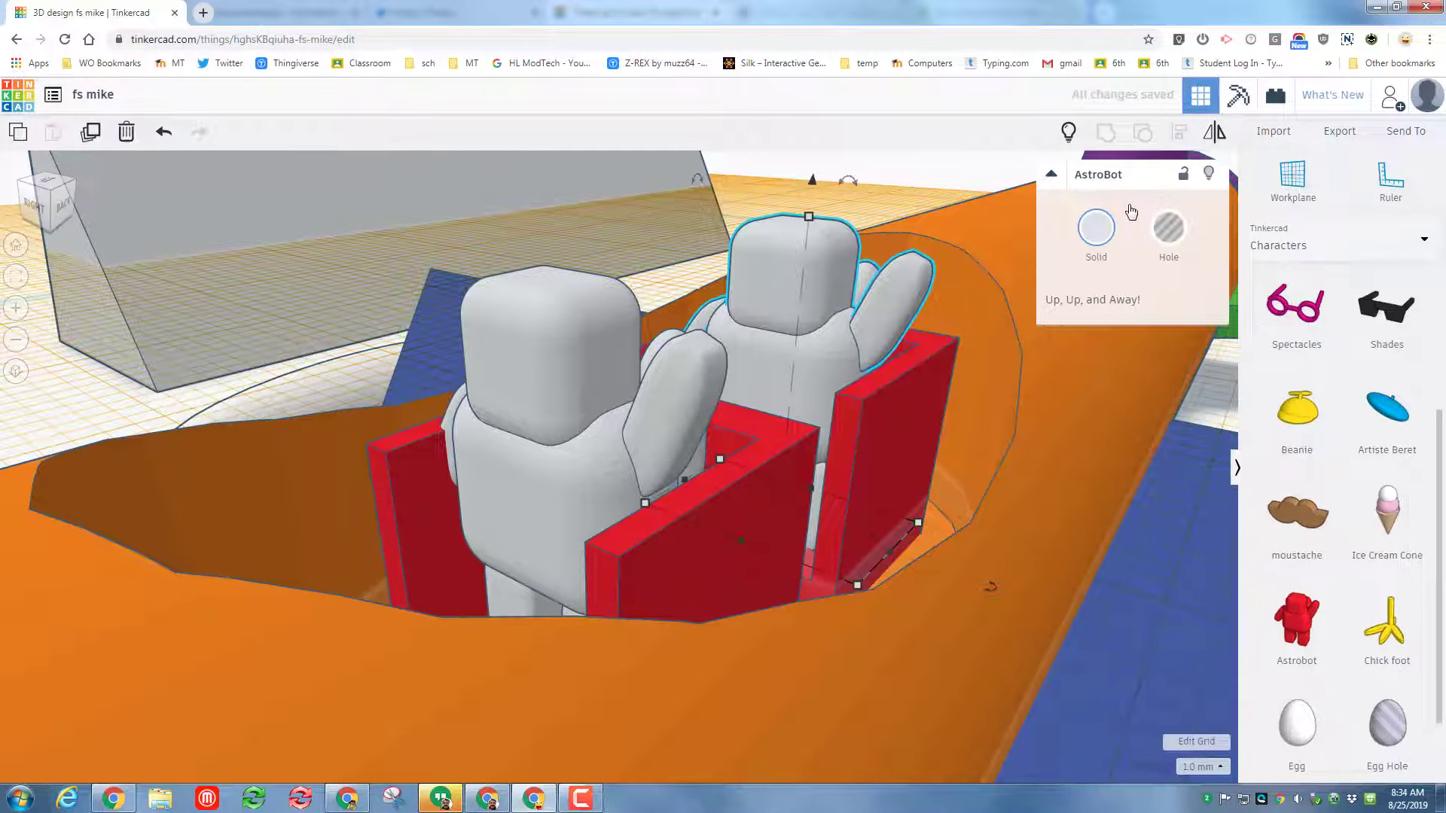
click(1097, 228)
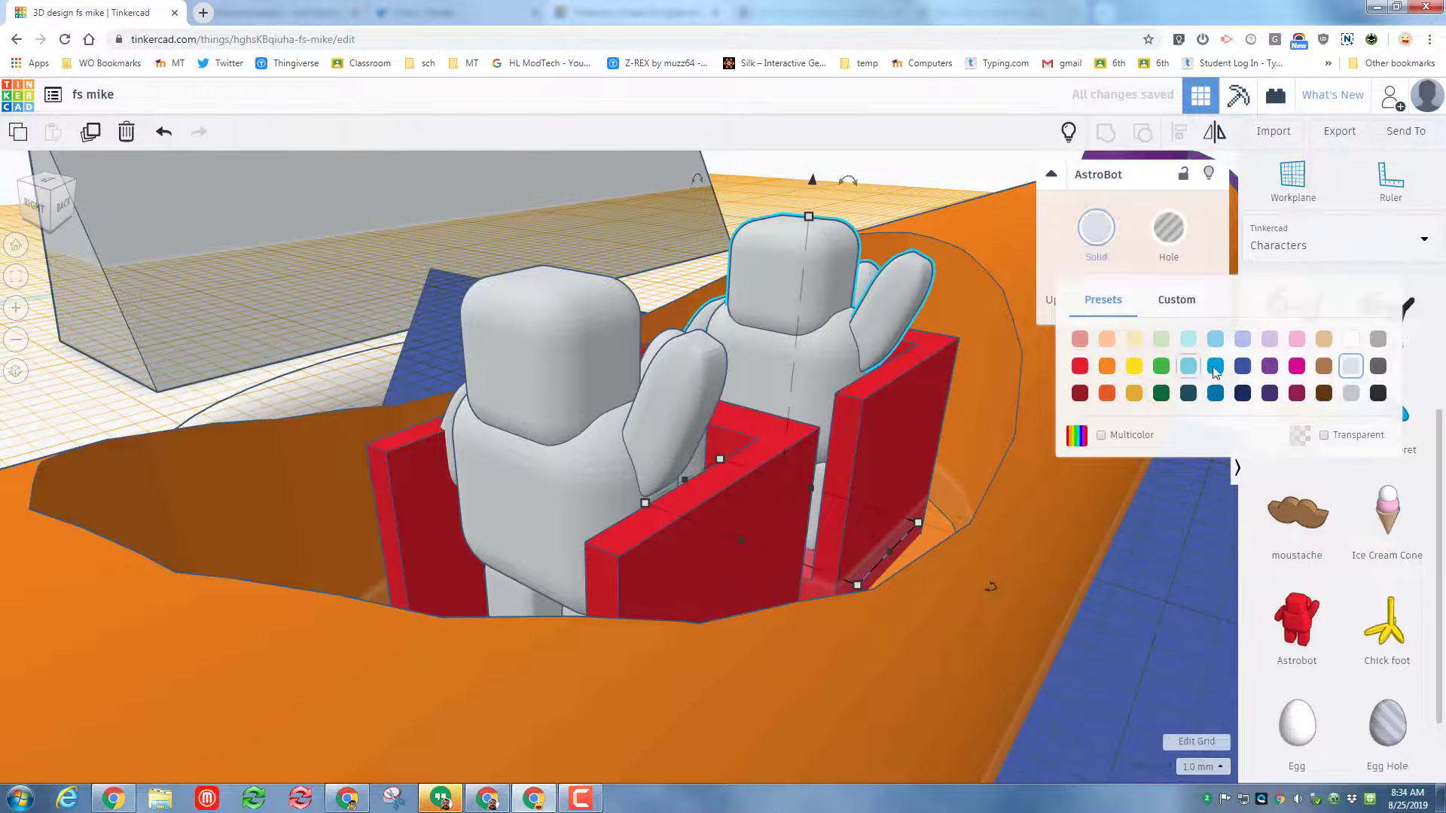
click(1196, 343)
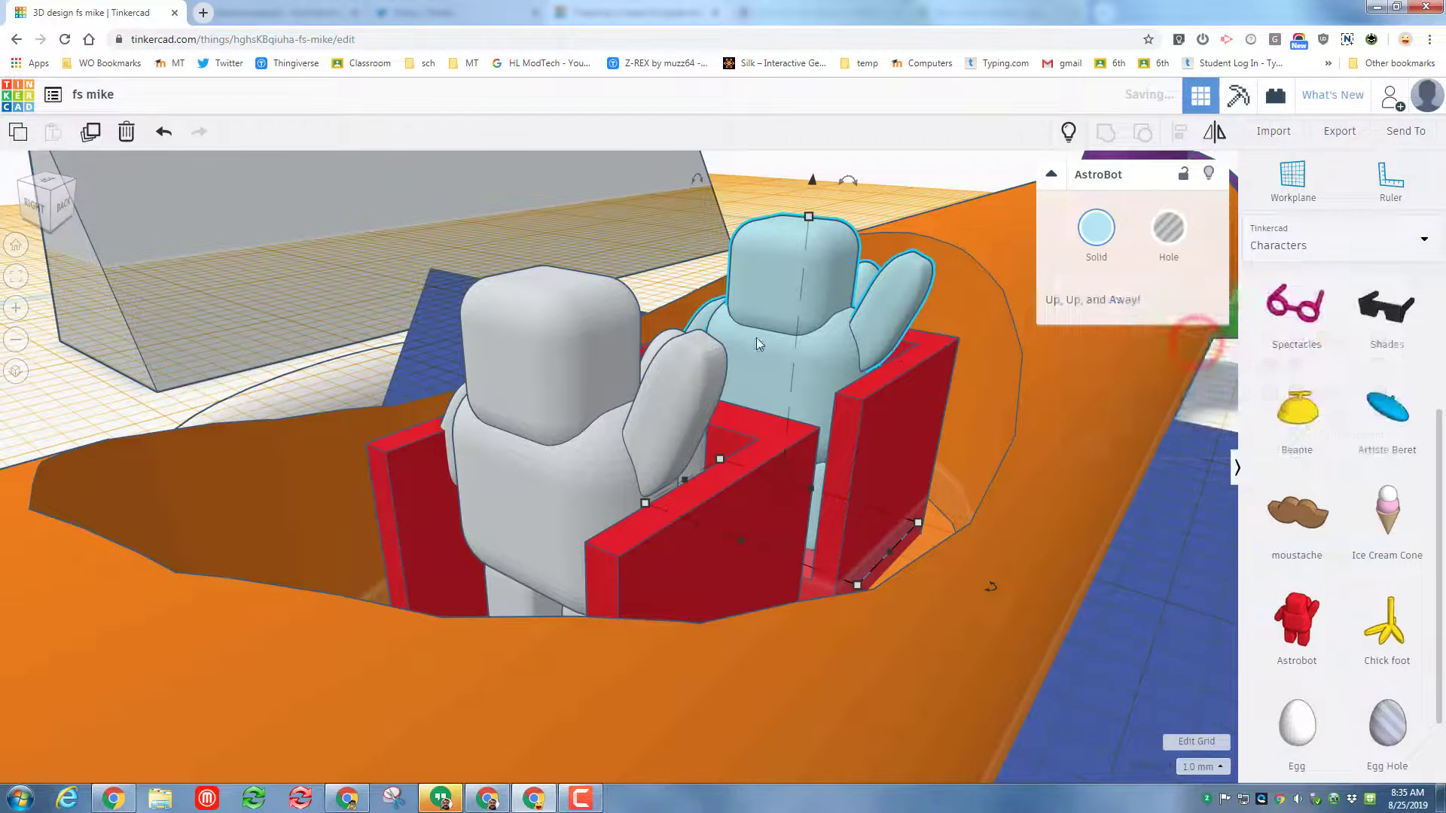
right_drag(603, 369, 527, 324)
click(1070, 133)
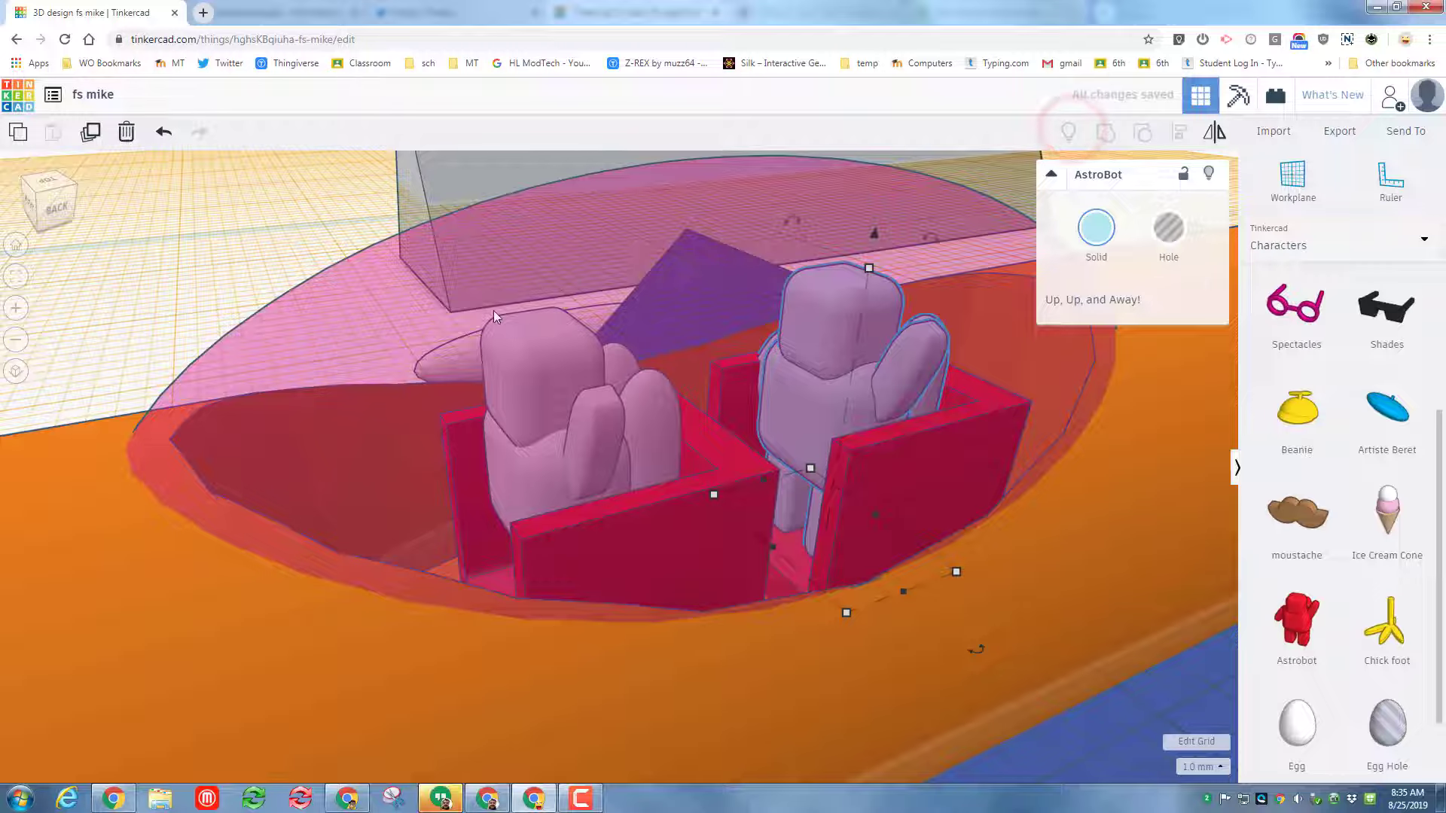
right_drag(336, 366, 75, 428)
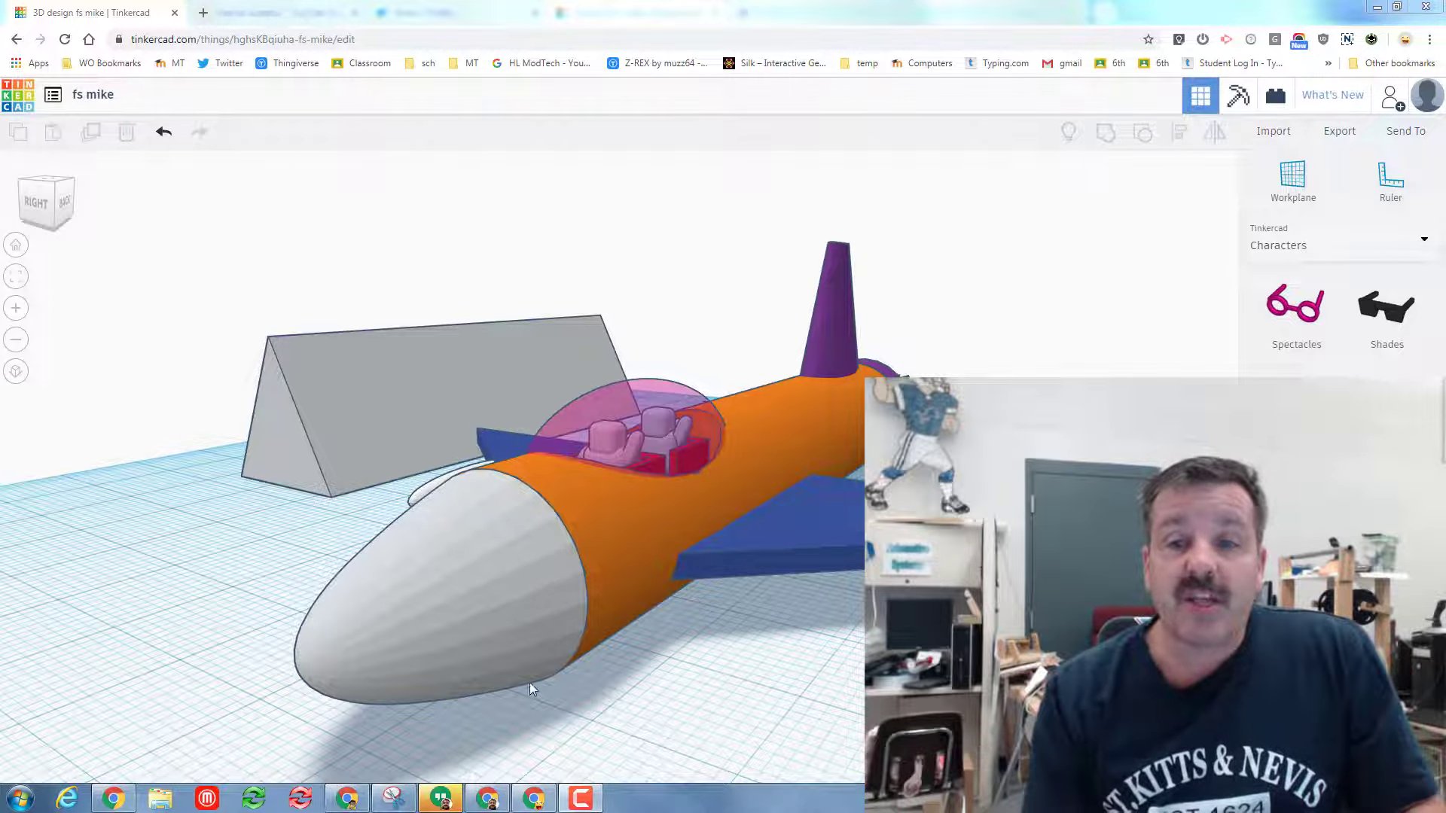
right_drag(675, 574, 789, 599)
scroll(672, 572, up, 3)
scroll(789, 600, down, 3)
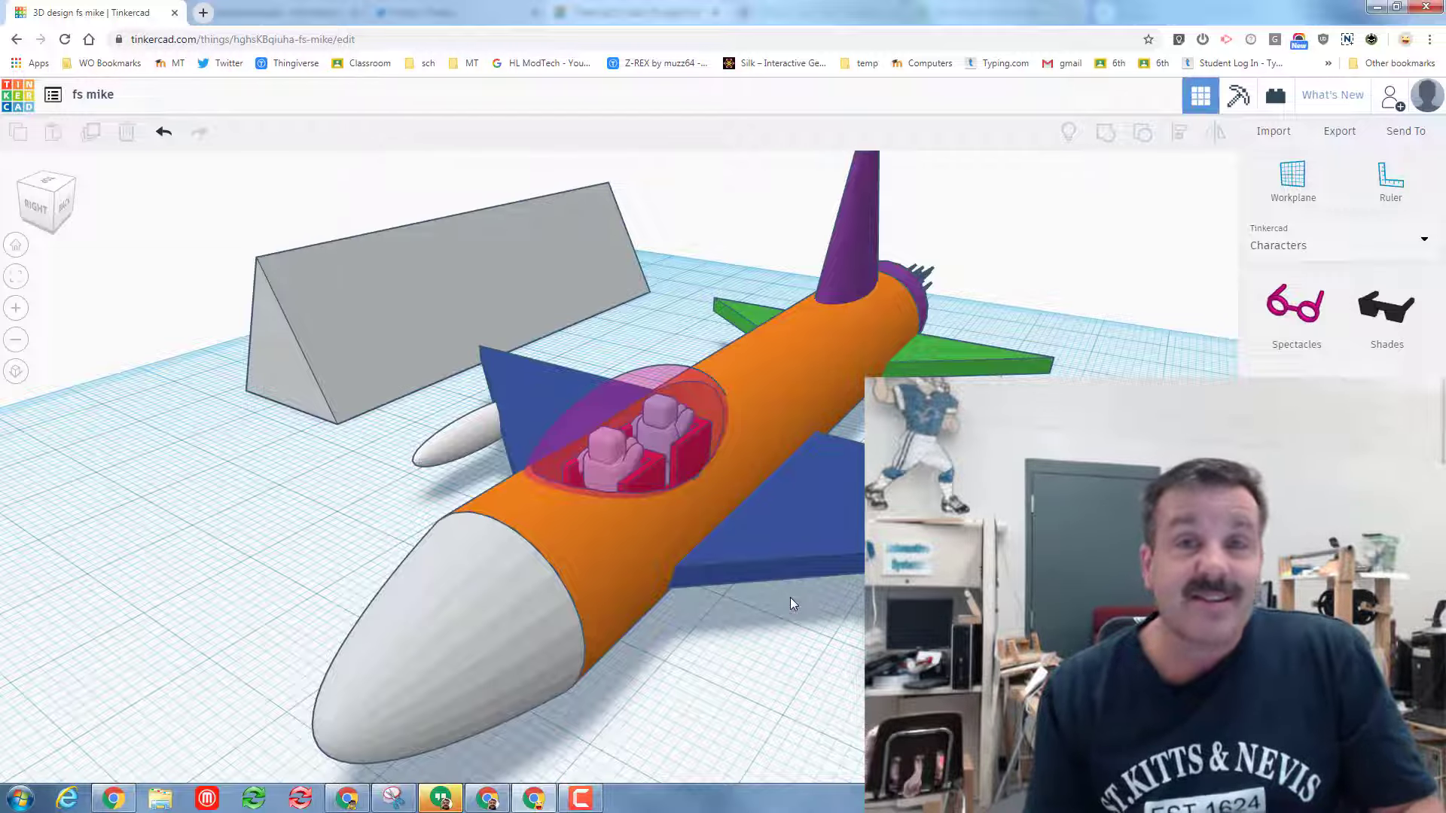
right_drag(789, 598, 640, 661)
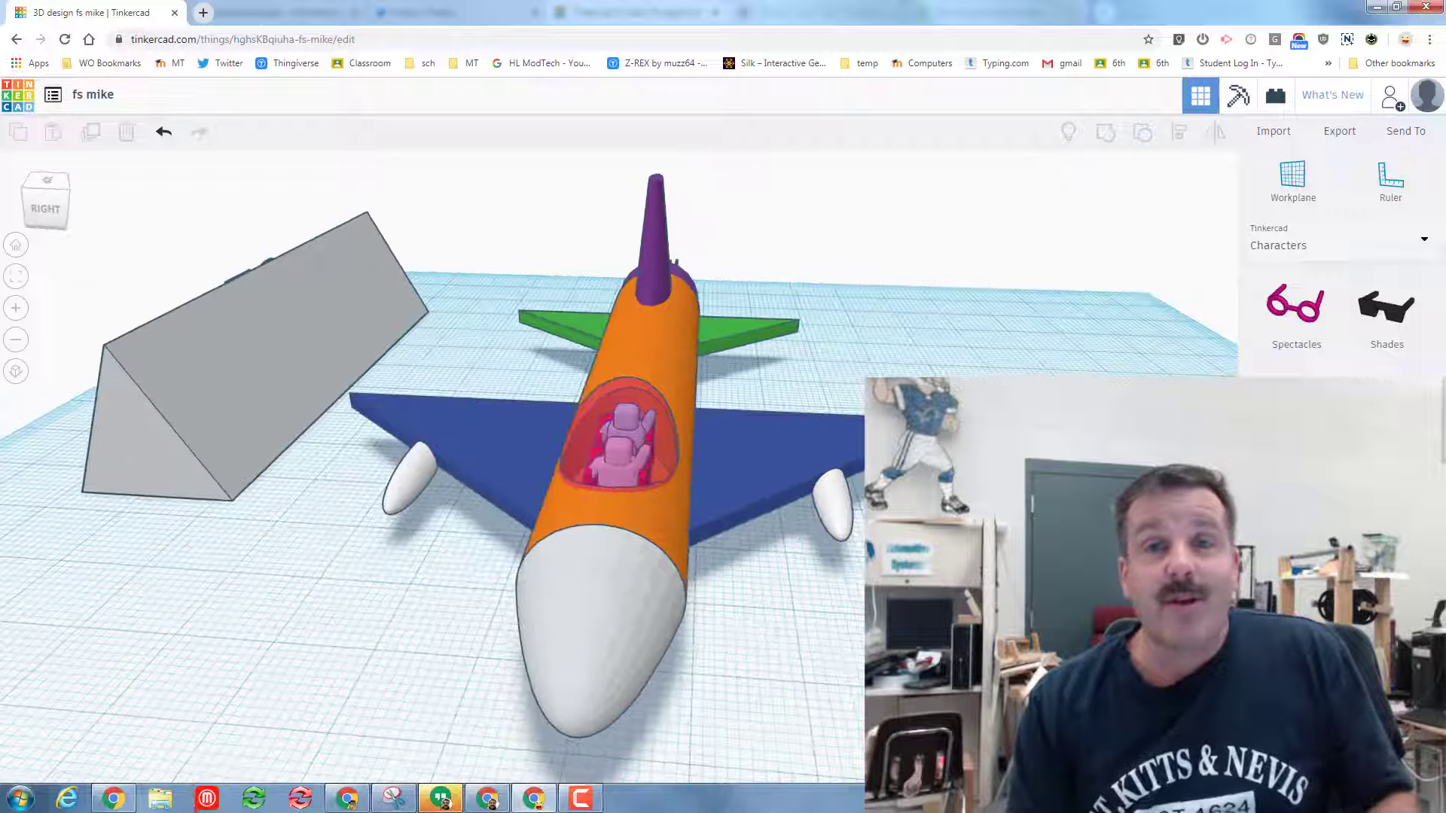
scroll(618, 452, up, 3)
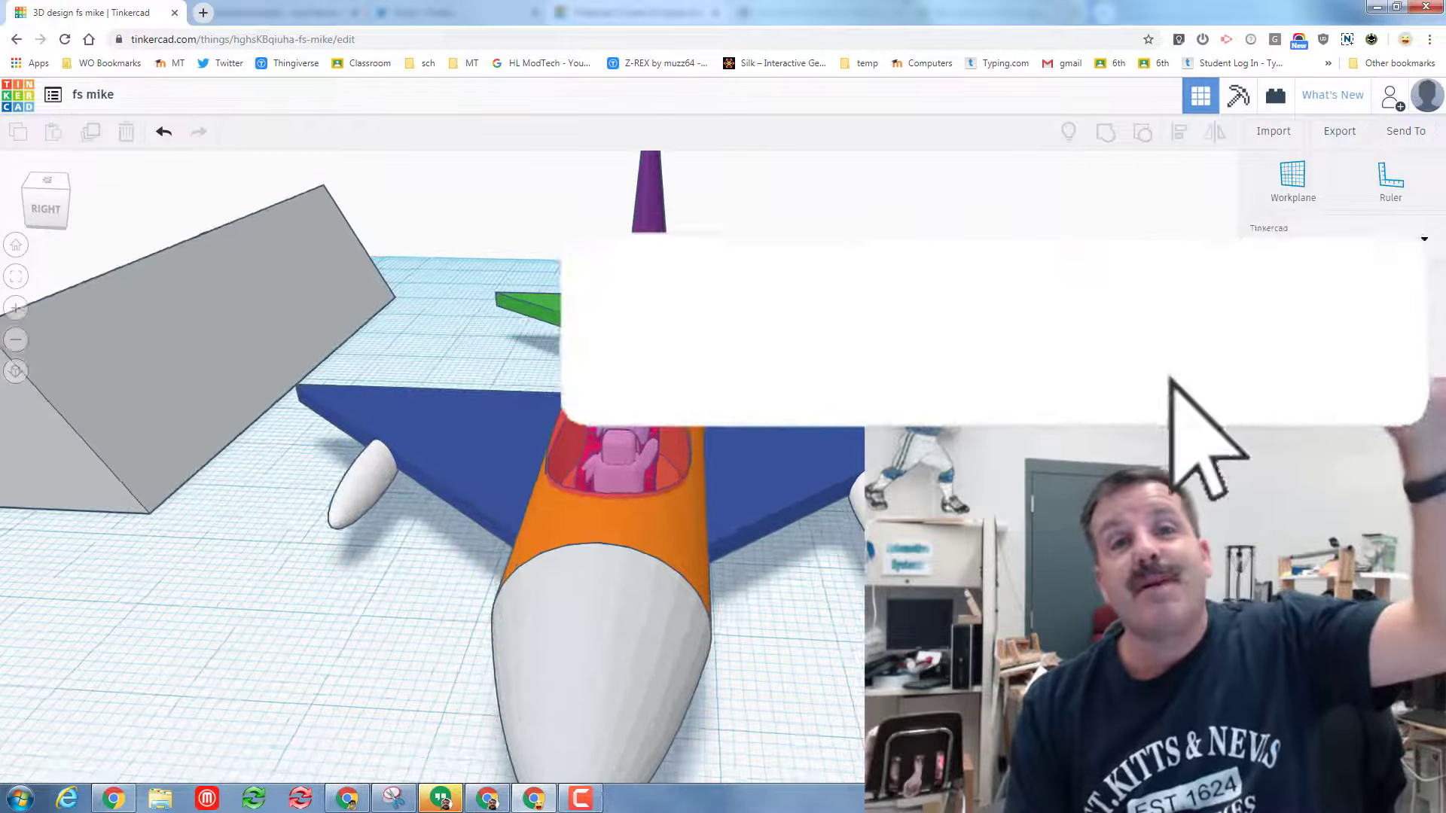
scroll(837, 662, down, 3)
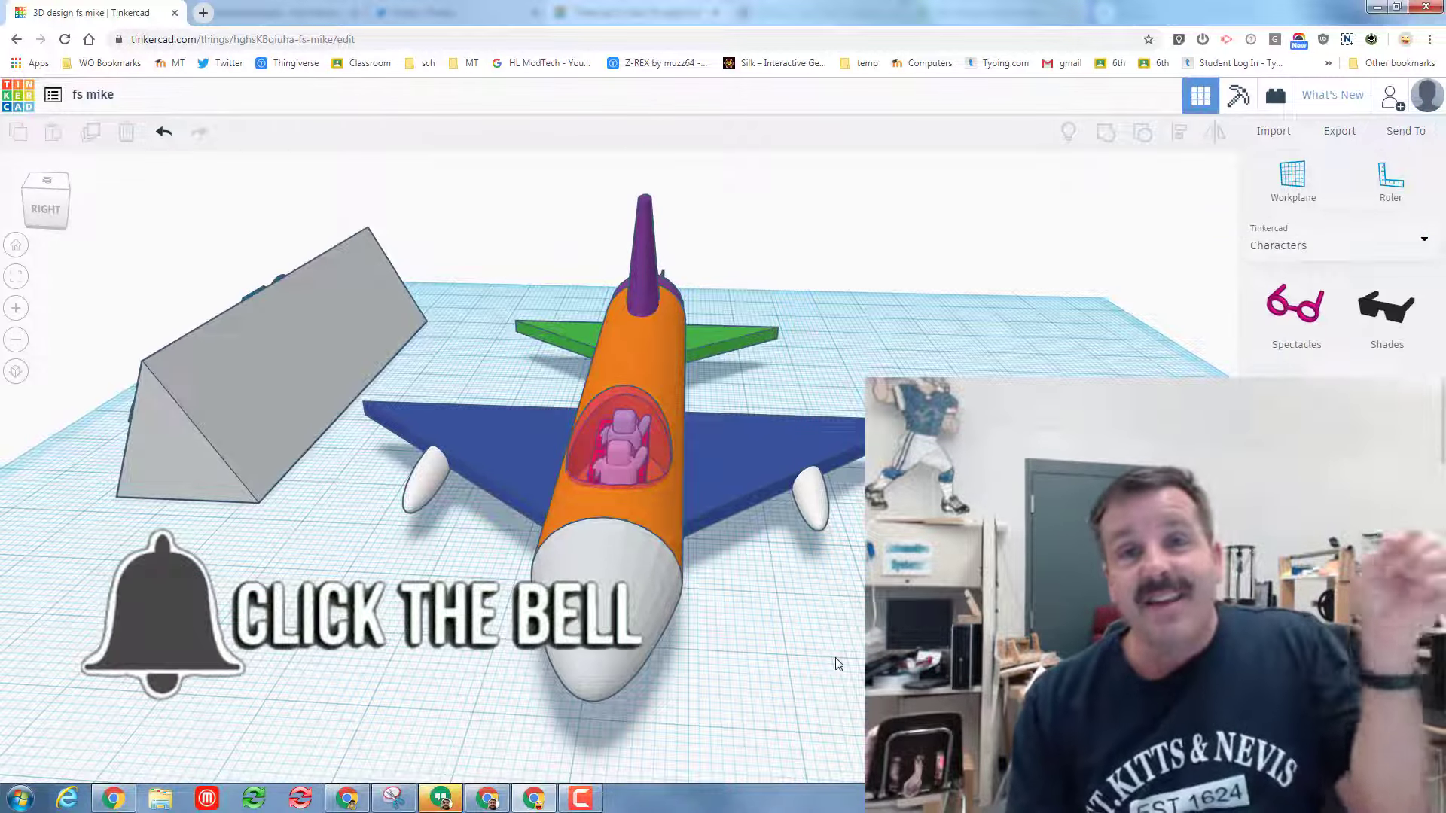
scroll(838, 663, down, 3)
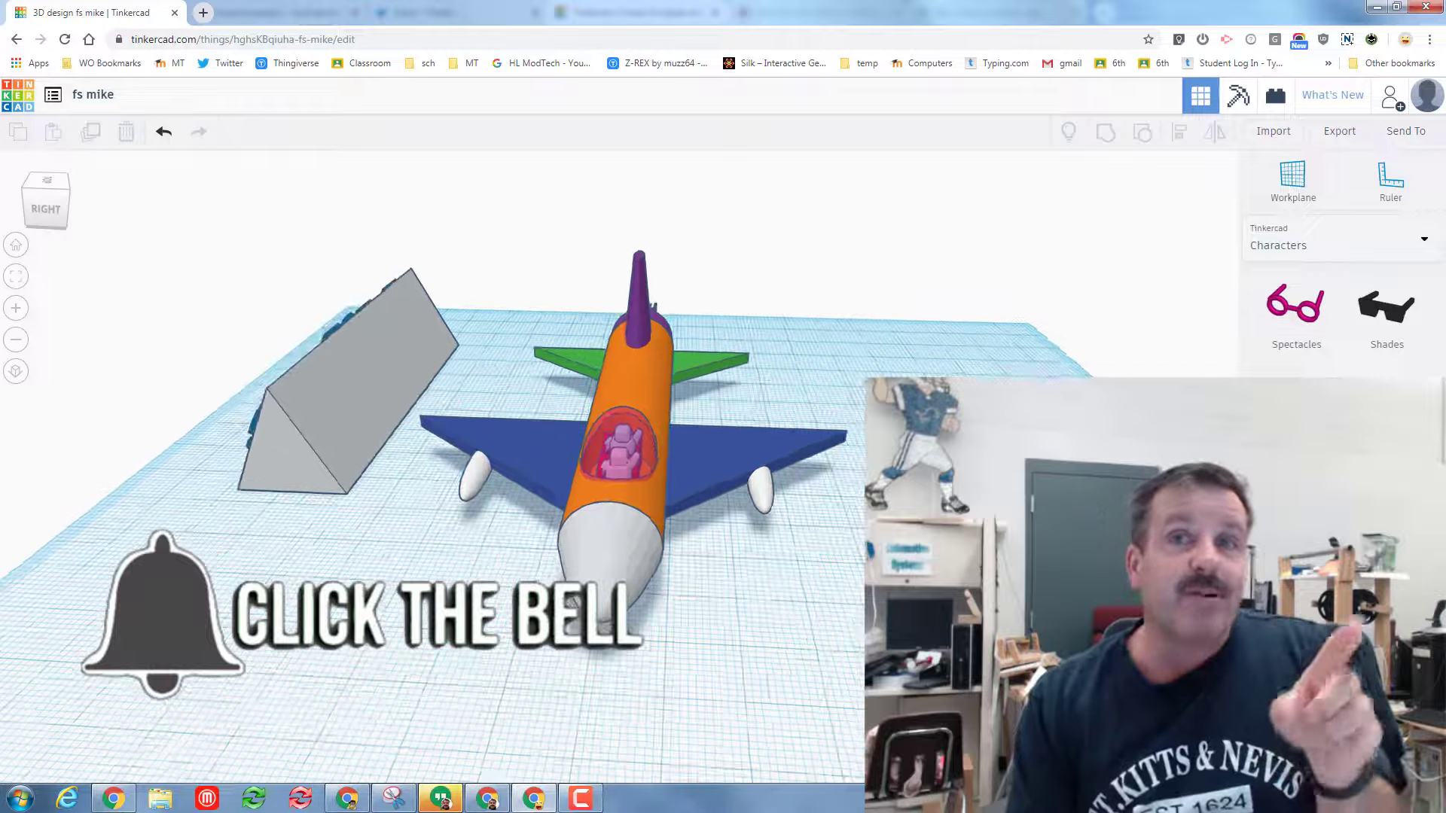